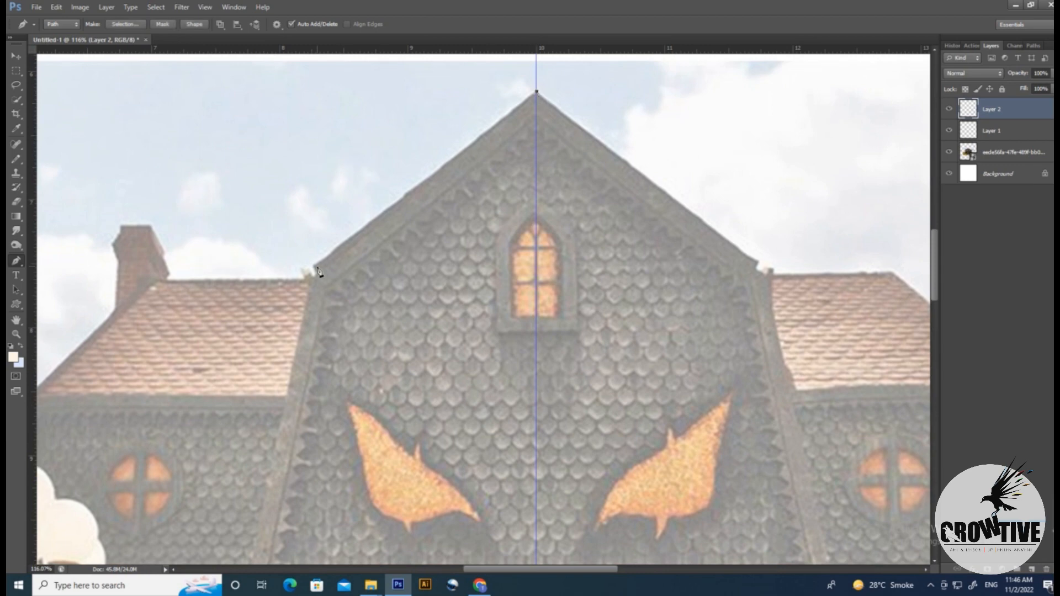
Step: Convert the traced strip along the gable's left roof edge to a selection and fill it with dark grey #505050
{"action": "key", "text": "ctrl+Return"}
{"action": "left_click", "coordinate": [13, 357]}
{"action": "left_click", "coordinate": [376, 459]}
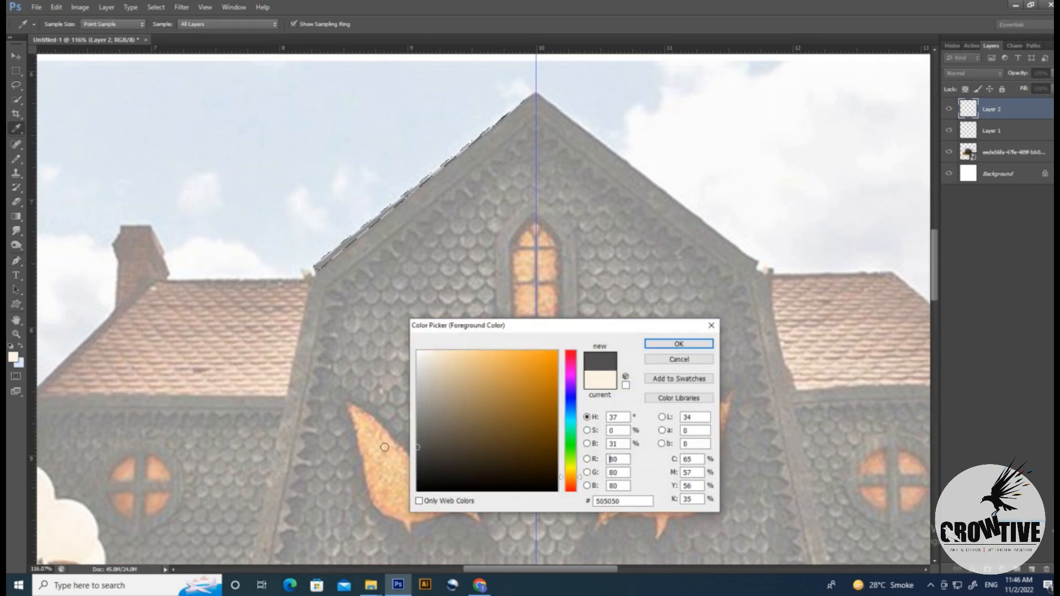
{"action": "left_click", "coordinate": [672, 346]}
{"action": "key", "text": "alt+BackSpace"}
Step: Hide the guides, then trace the left half of the attic window's frame with the Pen tool and fill it dark grey
{"action": "left_click_drag", "start_coordinate": [436, 307], "coordinate": [465, 248]}
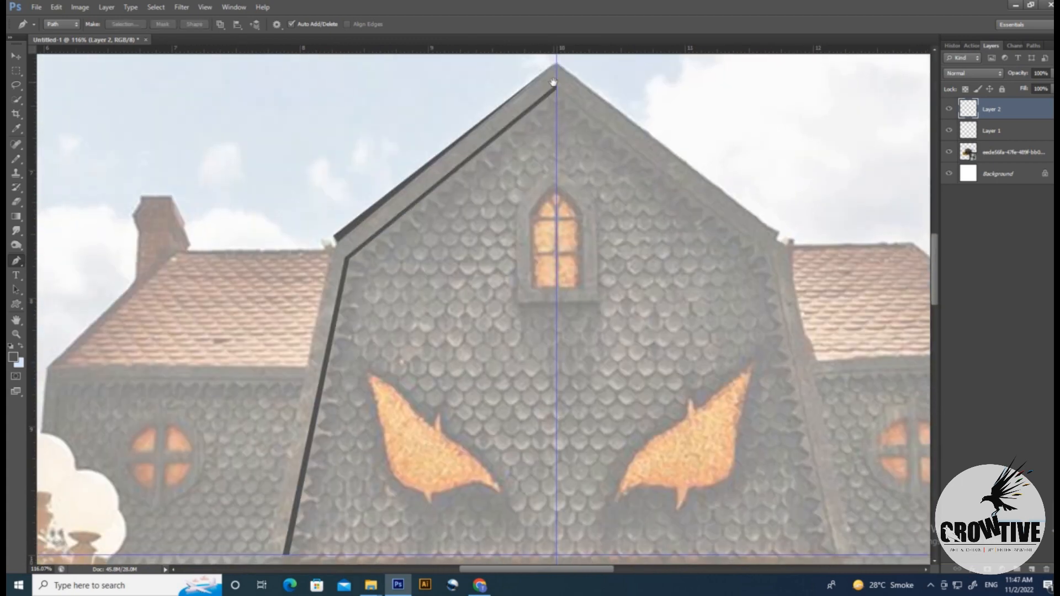
{"action": "left_click_drag", "start_coordinate": [554, 83], "coordinate": [484, 124]}
{"action": "key", "text": "ctrl+;"}
{"action": "scroll", "coordinate": [479, 212], "scroll_direction": "up", "scroll_amount": 4}
{"action": "left_click", "coordinate": [492, 198]}
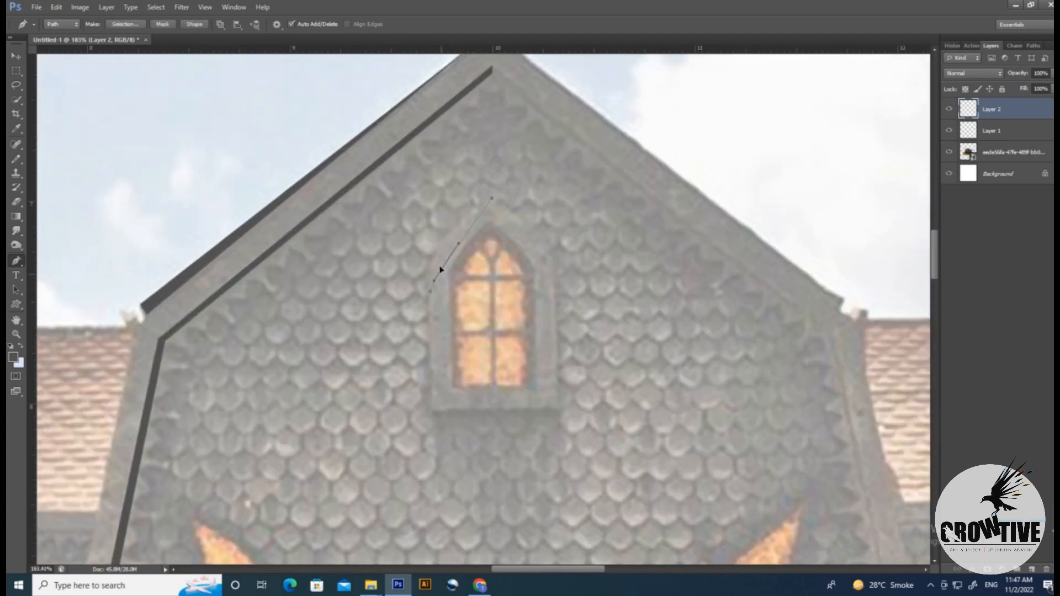
{"action": "scroll", "coordinate": [440, 270], "scroll_direction": "down", "scroll_amount": 3}
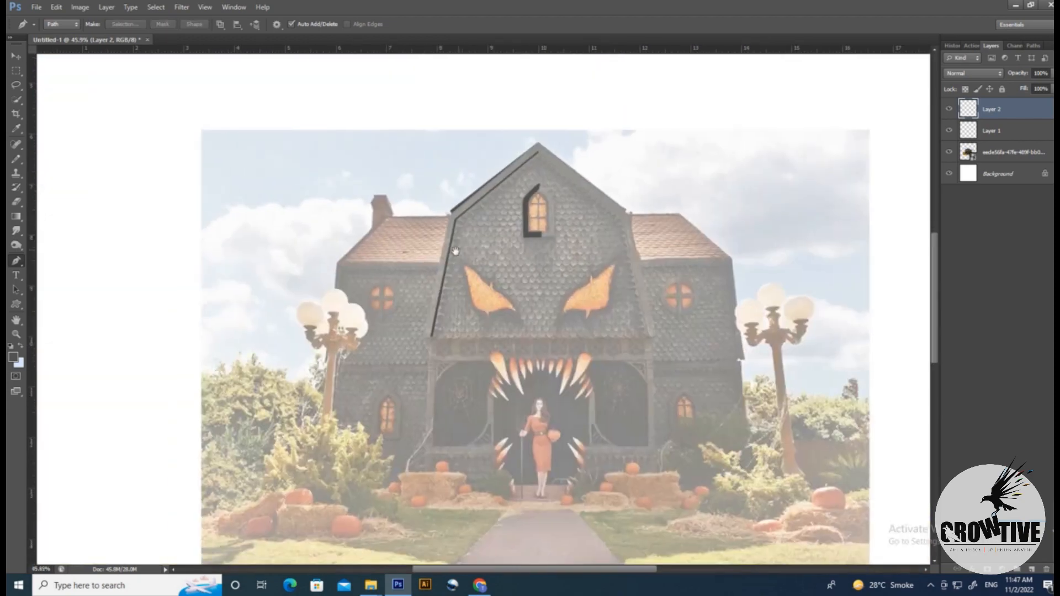
Step: Trace the left wing's outer contour with the Pen tool, from the chimney roof down the wall and along the ground to the porch post
{"action": "scroll", "coordinate": [594, 142], "scroll_direction": "up", "scroll_amount": 5}
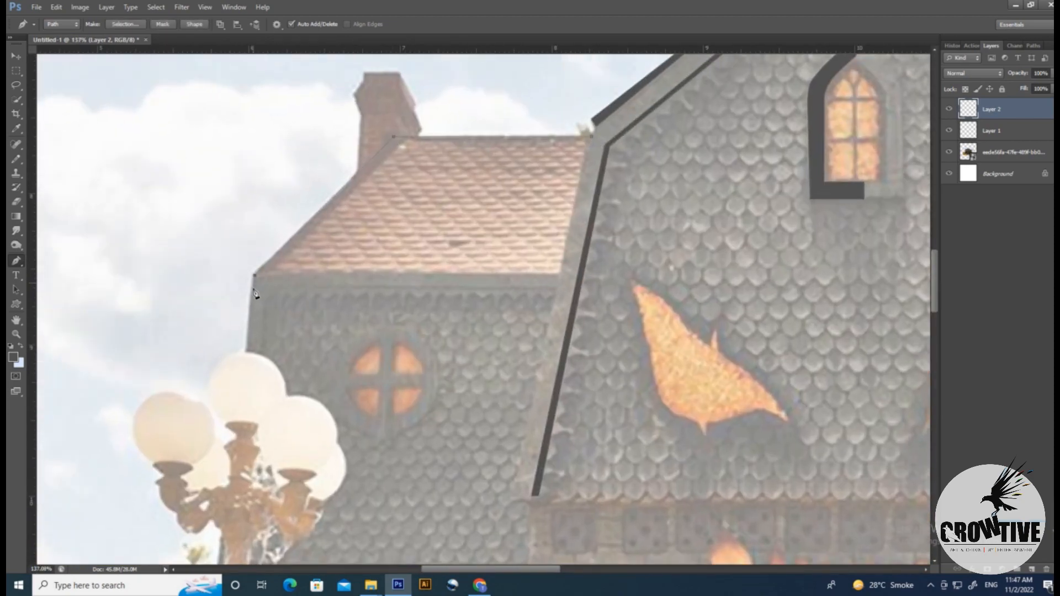
{"action": "scroll", "coordinate": [255, 294], "scroll_direction": "down", "scroll_amount": 5}
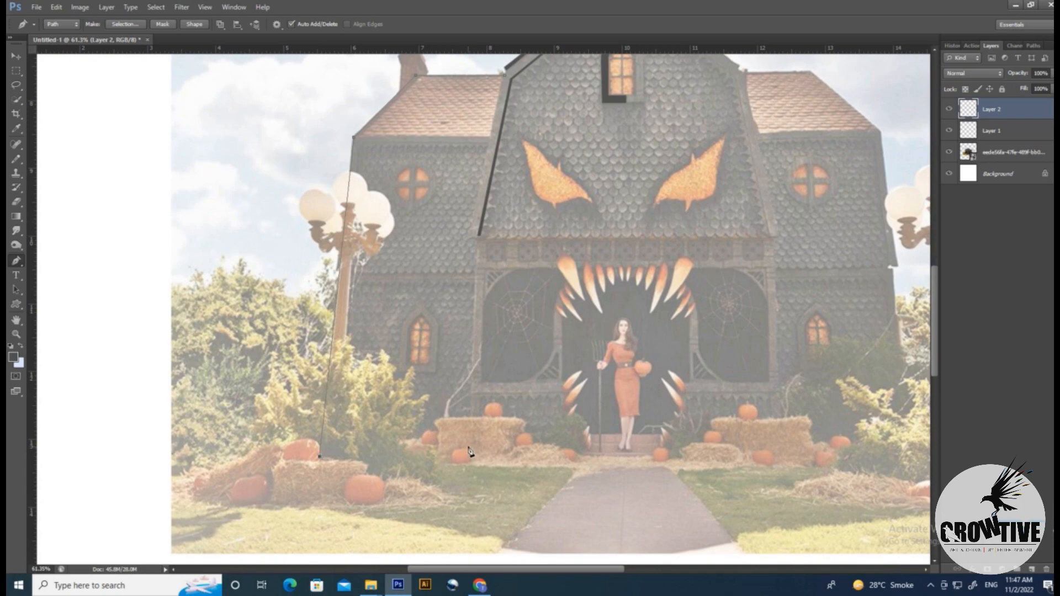
{"action": "scroll", "coordinate": [479, 247], "scroll_direction": "up", "scroll_amount": 6}
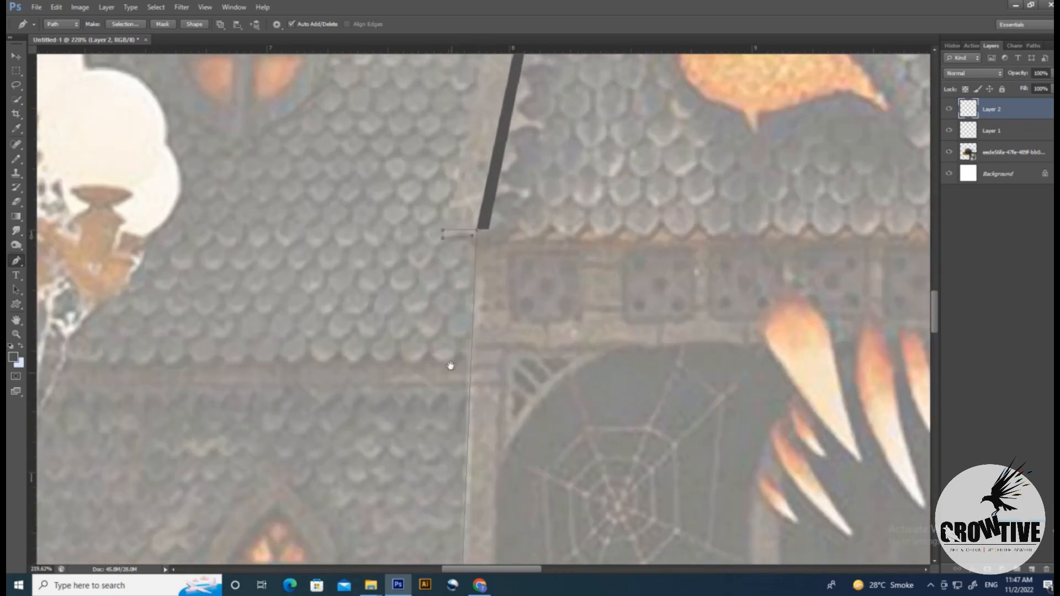
{"action": "left_click", "coordinate": [503, 234]}
{"action": "left_click_drag", "start_coordinate": [451, 366], "coordinate": [496, 492]}
{"action": "scroll", "coordinate": [555, 356], "scroll_direction": "down", "scroll_amount": 5}
Step: Trace the inner edge of the left wing's contour back to the roof ridge, fill the closed outline dark grey and deselect
{"action": "left_click", "coordinate": [371, 322]}
{"action": "scroll", "coordinate": [412, 260], "scroll_direction": "up", "scroll_amount": 5}
{"action": "left_click", "coordinate": [409, 374]}
{"action": "left_click", "coordinate": [638, 154]}
{"action": "left_click_drag", "start_coordinate": [672, 163], "coordinate": [417, 201]}
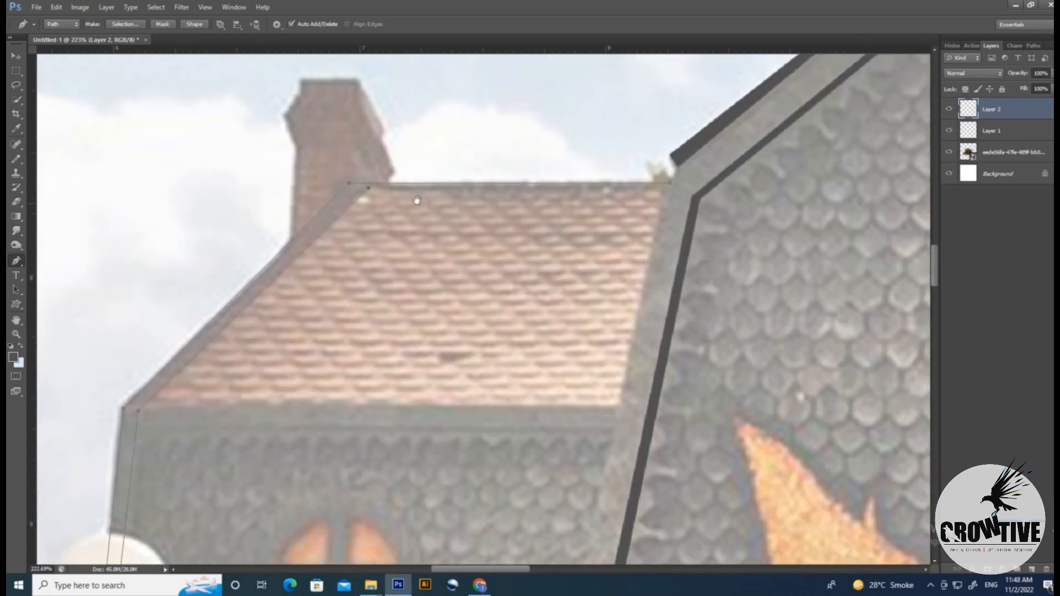
{"action": "left_click", "coordinate": [666, 190]}
{"action": "left_click", "coordinate": [675, 184]}
{"action": "scroll", "coordinate": [675, 184], "scroll_direction": "down", "scroll_amount": 5}
{"action": "left_click_drag", "start_coordinate": [598, 225], "coordinate": [576, 112]}
{"action": "key", "text": "ctrl+Return"}
{"action": "key", "text": "alt+BackSpace"}
{"action": "key", "text": "ctrl+d"}
Step: Trace a thin horizontal band between the left wing's two floors, fill it dark grey and deselect
{"action": "scroll", "coordinate": [630, 234], "scroll_direction": "up", "scroll_amount": 4}
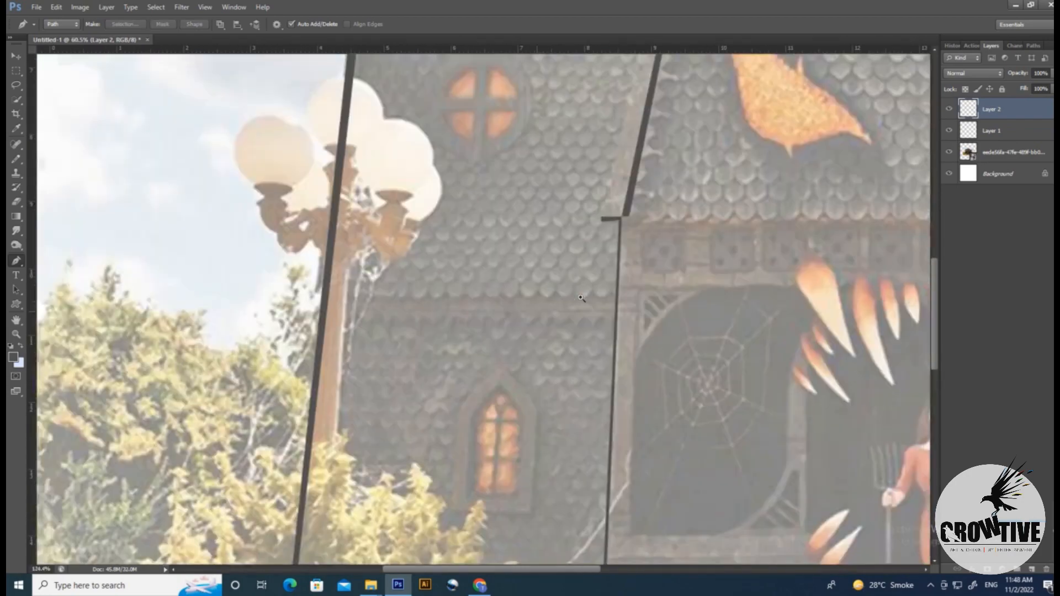
{"action": "left_click", "coordinate": [618, 312]}
{"action": "key", "text": "ctrl+Return"}
{"action": "key", "text": "alt+BackSpace"}
{"action": "key", "text": "ctrl+d"}
{"action": "scroll", "coordinate": [536, 279], "scroll_direction": "down", "scroll_amount": 3}
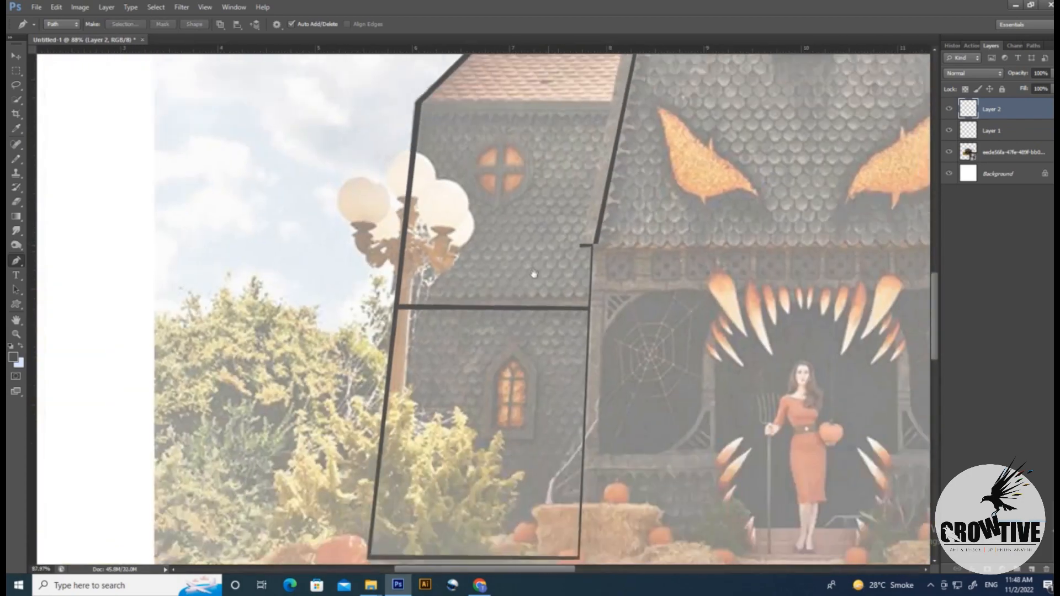
Step: Close the path along the eave beneath the left wing's tiled roof, fill it dark grey and deselect
{"action": "left_click_drag", "start_coordinate": [418, 102], "coordinate": [359, 234]}
{"action": "scroll", "coordinate": [359, 234], "scroll_direction": "up", "scroll_amount": 3}
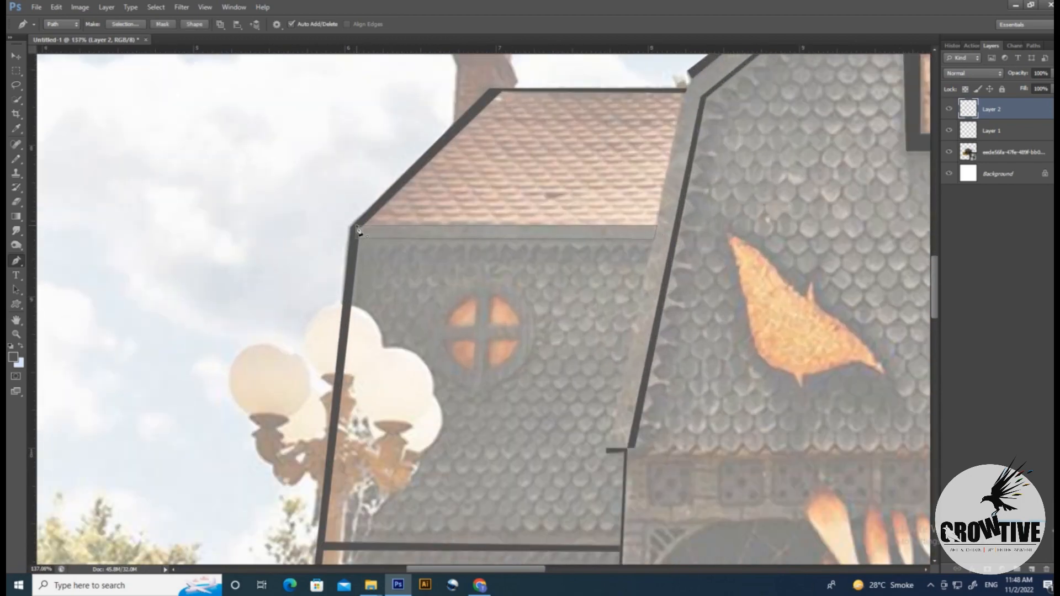
{"action": "left_click", "coordinate": [357, 227]}
{"action": "key", "text": "ctrl+Return"}
{"action": "key", "text": "alt+BackSpace"}
{"action": "key", "text": "ctrl+d"}
Step: Trace a thin strip along the outer edge of the gable's left trim board down to its foot and fill it dark grey
{"action": "scroll", "coordinate": [614, 242], "scroll_direction": "down", "scroll_amount": 4}
{"action": "left_click_drag", "start_coordinate": [615, 243], "coordinate": [500, 279]}
{"action": "scroll", "coordinate": [492, 356], "scroll_direction": "up", "scroll_amount": 5}
{"action": "left_click_drag", "start_coordinate": [547, 147], "coordinate": [496, 321]}
{"action": "left_click", "coordinate": [442, 329]}
{"action": "scroll", "coordinate": [458, 312], "scroll_direction": "up", "scroll_amount": 8}
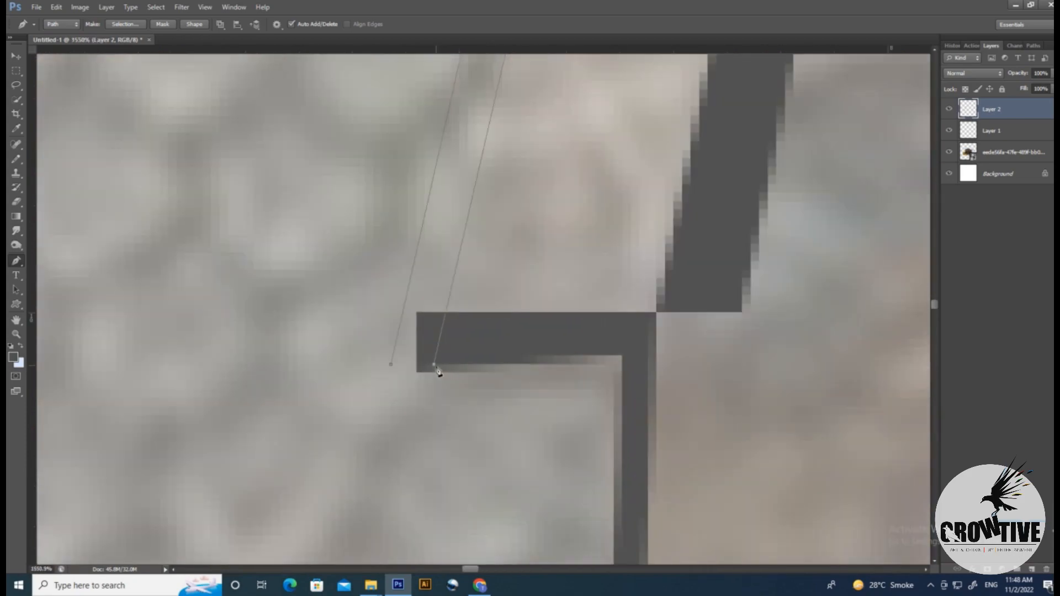
{"action": "scroll", "coordinate": [390, 379], "scroll_direction": "down", "scroll_amount": 10}
{"action": "scroll", "coordinate": [426, 273], "scroll_direction": "up", "scroll_amount": 4}
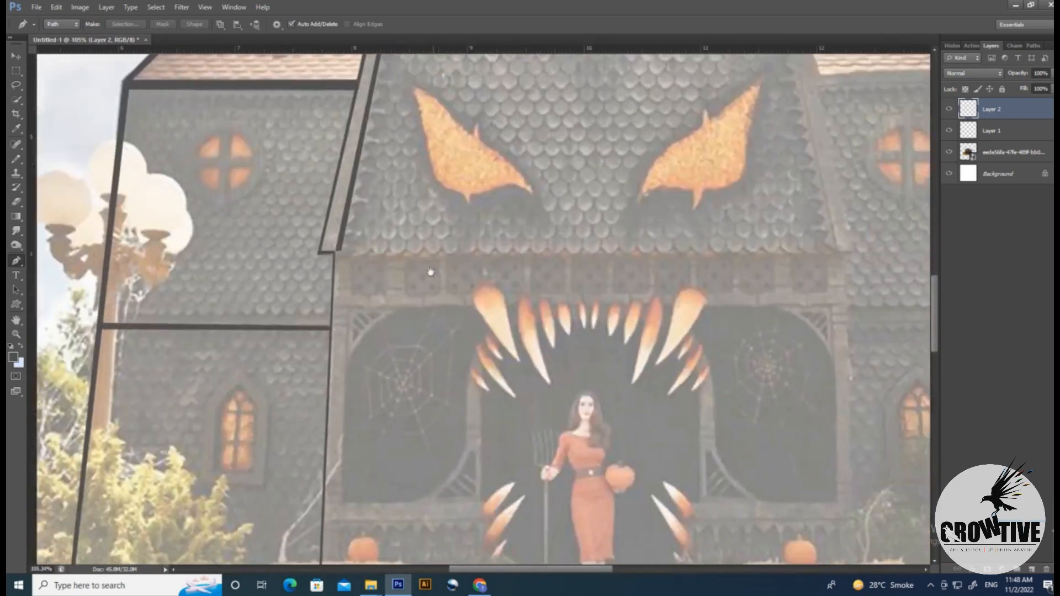
Step: Outline the upper and lower edges of the porch beam with dark grey lines from the left post to just past the house's centre
{"action": "scroll", "coordinate": [364, 260], "scroll_direction": "up", "scroll_amount": 5}
{"action": "left_click", "coordinate": [324, 254]}
{"action": "scroll", "coordinate": [332, 255], "scroll_direction": "down", "scroll_amount": 5}
{"action": "scroll", "coordinate": [569, 258], "scroll_direction": "up", "scroll_amount": 2}
{"action": "left_click", "coordinate": [580, 250]}
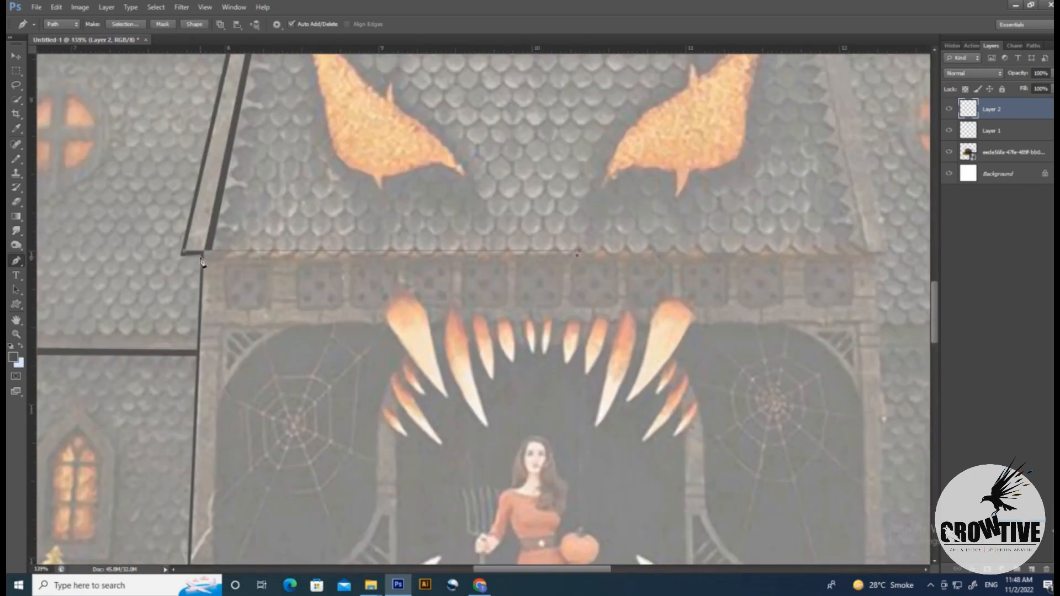
{"action": "scroll", "coordinate": [212, 249], "scroll_direction": "down", "scroll_amount": 5}
{"action": "scroll", "coordinate": [395, 237], "scroll_direction": "up", "scroll_amount": 5}
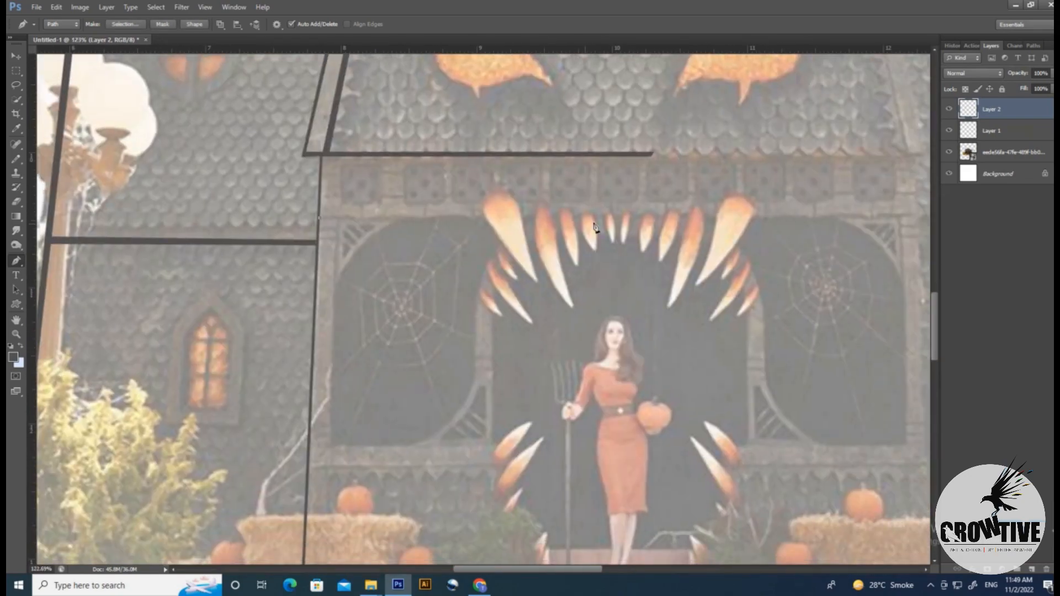
{"action": "left_click", "coordinate": [319, 218]}
{"action": "scroll", "coordinate": [331, 188], "scroll_direction": "down", "scroll_amount": 2}
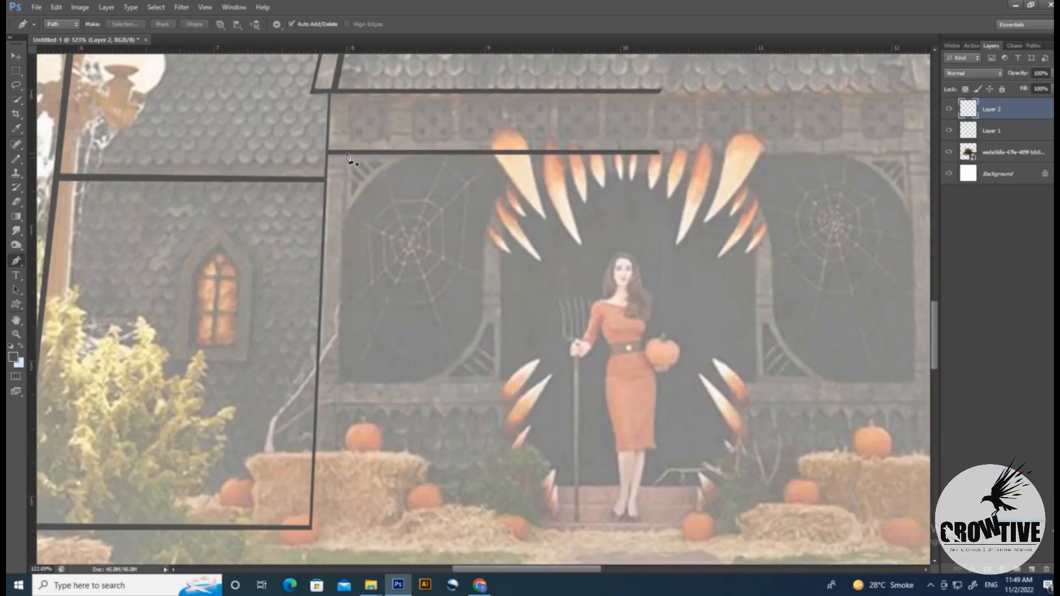
Step: Draw dark grey lines for the inner edge of the left porch post and the diagonal joint at its foot
{"action": "left_click", "coordinate": [317, 408]}
{"action": "scroll", "coordinate": [317, 408], "scroll_direction": "up", "scroll_amount": 5}
{"action": "scroll", "coordinate": [353, 366], "scroll_direction": "up", "scroll_amount": 5}
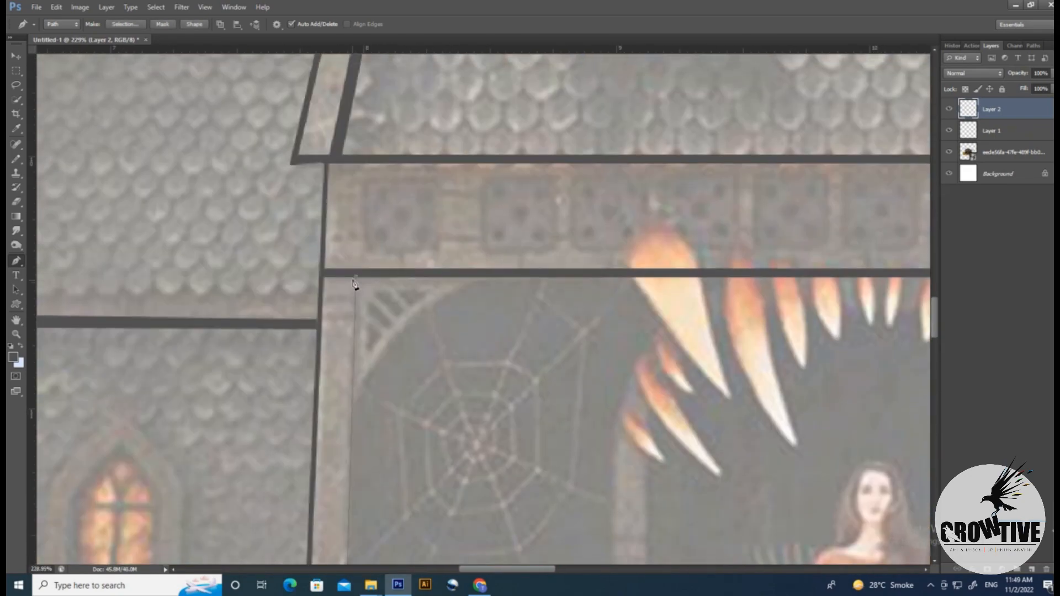
{"action": "key", "text": "Return"}
{"action": "scroll", "coordinate": [360, 272], "scroll_direction": "down", "scroll_amount": 6}
{"action": "left_click", "coordinate": [340, 253]}
Step: Trace the left porch railing's upper, lower and end edges with the Pen tool as a thin outline
{"action": "scroll", "coordinate": [679, 217], "scroll_direction": "up", "scroll_amount": 2}
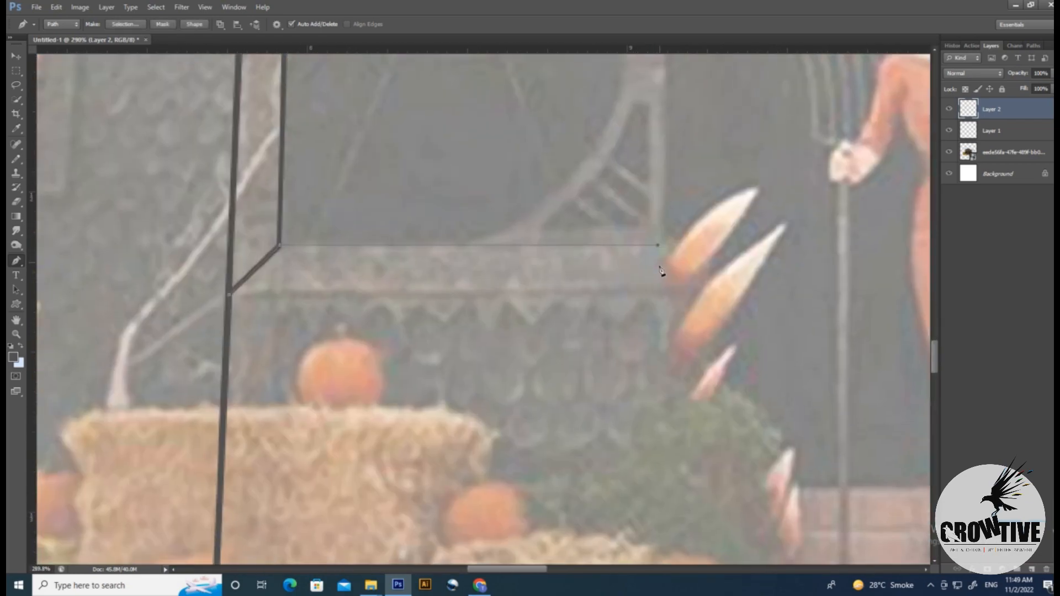
{"action": "scroll", "coordinate": [229, 293], "scroll_direction": "up", "scroll_amount": 4}
{"action": "left_click", "coordinate": [230, 299]}
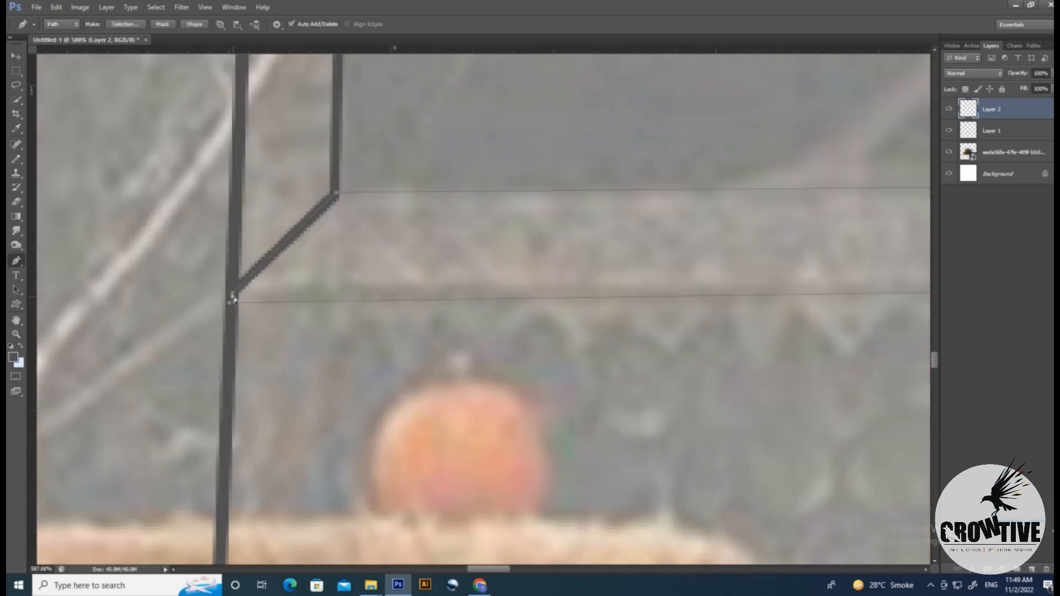
{"action": "left_click_drag", "start_coordinate": [804, 287], "coordinate": [227, 319]}
{"action": "left_click", "coordinate": [516, 319]}
{"action": "left_click", "coordinate": [518, 228]}
{"action": "scroll", "coordinate": [518, 232], "scroll_direction": "down", "scroll_amount": 5}
{"action": "mouse_move", "coordinate": [236, 237]}
{"action": "left_mouse_down"}
{"action": "mouse_move", "coordinate": [311, 217]}
{"action": "mouse_move", "coordinate": [236, 217]}
{"action": "left_mouse_up"}
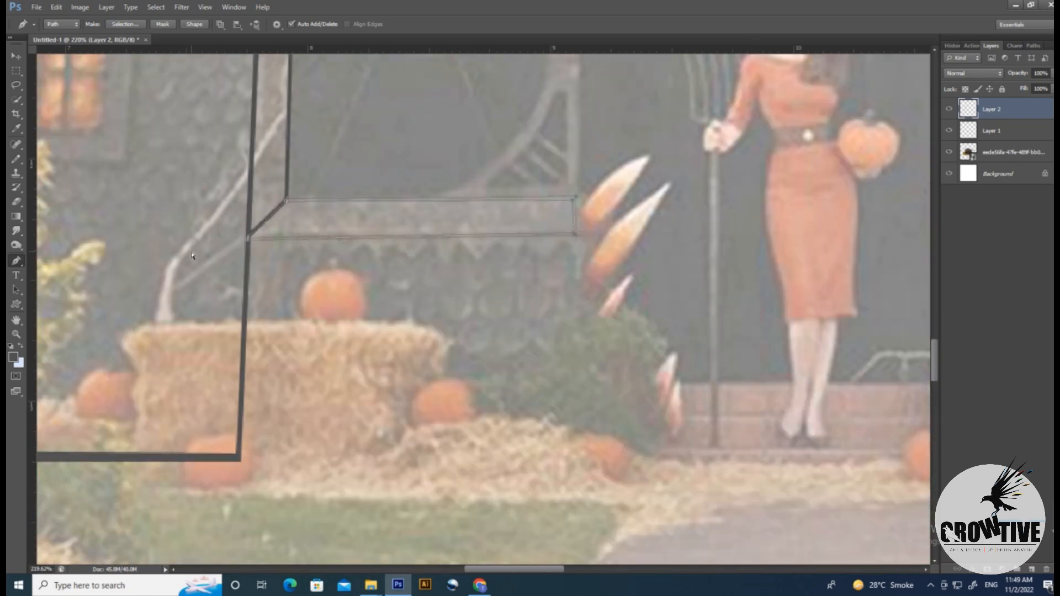
{"action": "key", "text": "Return"}
Step: Trace the curved corner brace at the upper left of the porch opening, fill it dark grey and deselect
{"action": "scroll", "coordinate": [352, 232], "scroll_direction": "down", "scroll_amount": 3}
{"action": "left_click_drag", "start_coordinate": [518, 72], "coordinate": [497, 255]}
{"action": "left_click_drag", "start_coordinate": [282, 257], "coordinate": [312, 260]}
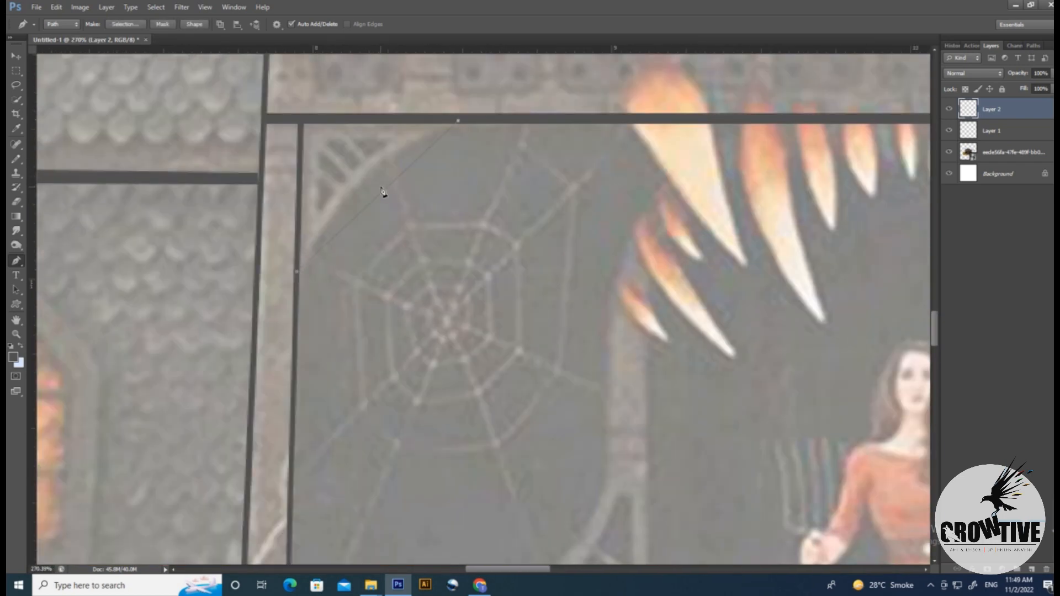
{"action": "left_click_drag", "start_coordinate": [366, 180], "coordinate": [357, 171]}
{"action": "key", "text": "ctrl+Return"}
{"action": "key", "text": "alt+BackSpace"}
{"action": "key", "text": "ctrl+d"}
Step: Trace a thin vertical line from the railing's end up the doorway's left pillar, fill it dark grey and deselect
{"action": "scroll", "coordinate": [444, 249], "scroll_direction": "down", "scroll_amount": 4}
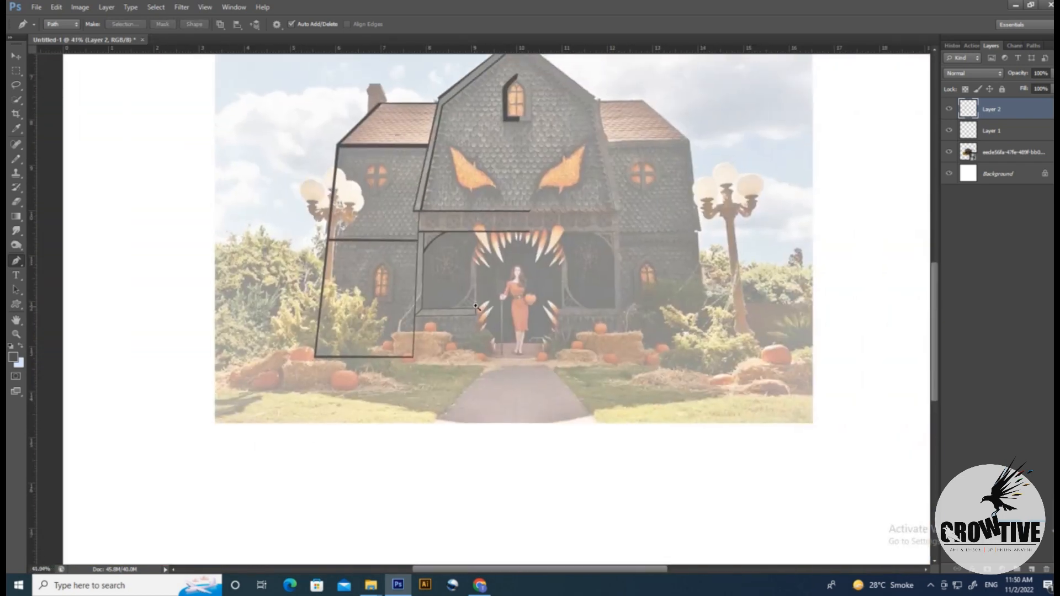
{"action": "scroll", "coordinate": [519, 353], "scroll_direction": "up", "scroll_amount": 4}
{"action": "left_click_drag", "start_coordinate": [478, 359], "coordinate": [457, 530]}
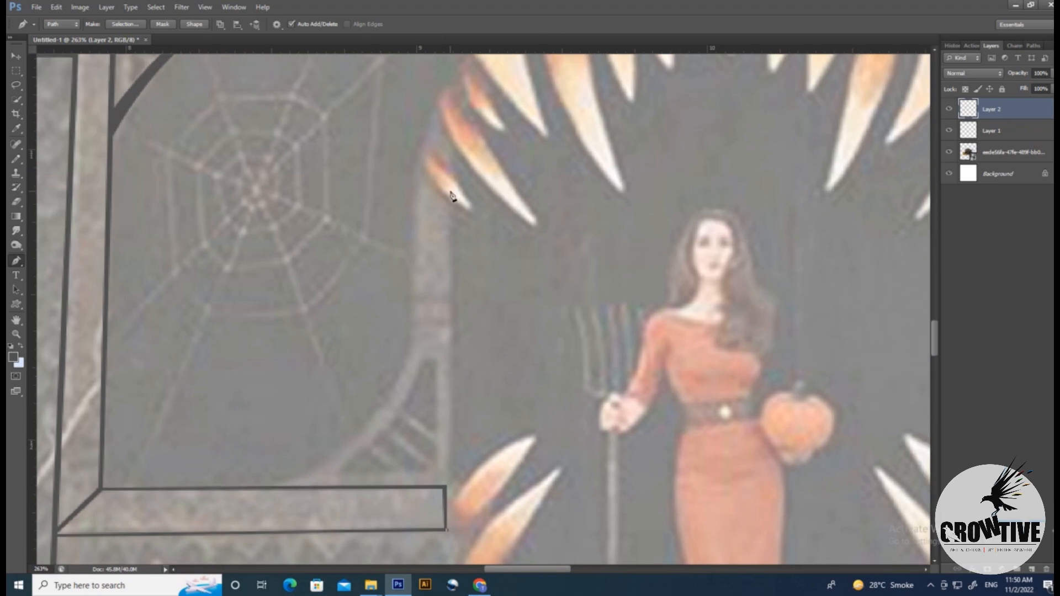
{"action": "left_click", "coordinate": [446, 530]}
{"action": "key", "text": "ctrl+Return"}
{"action": "key", "text": "alt+BackSpace"}
{"action": "key", "text": "ctrl+d"}
Step: Trace the curve along the doorway's left pillar with the Pen tool, from the arch above the teeth down to the lower corner brace
{"action": "left_click_drag", "start_coordinate": [449, 141], "coordinate": [407, 230]}
{"action": "left_click", "coordinate": [537, 87]}
{"action": "left_click_drag", "start_coordinate": [391, 306], "coordinate": [433, 173]}
{"action": "left_click", "coordinate": [383, 407]}
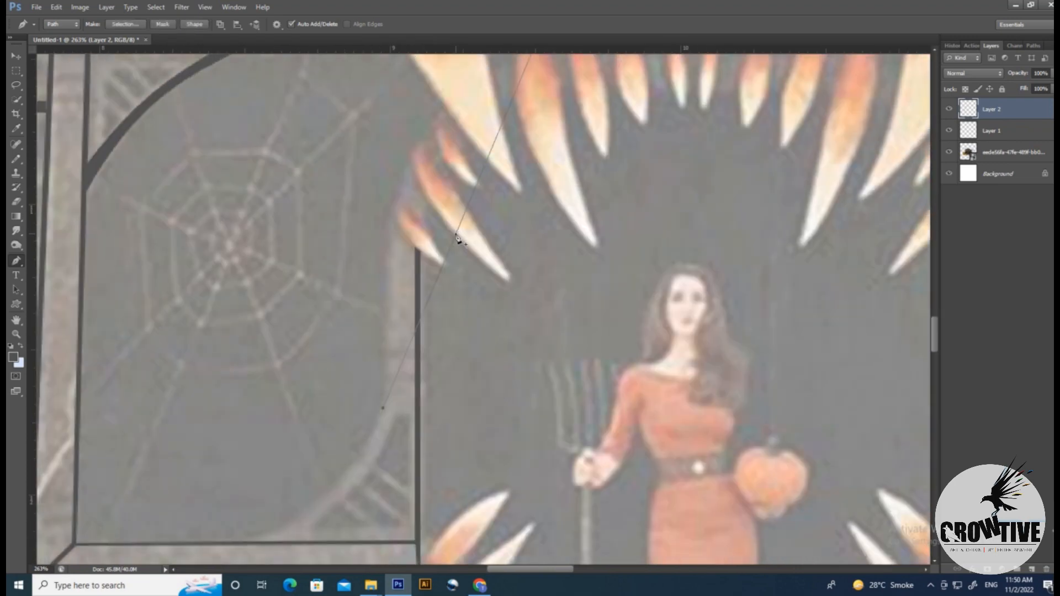
{"action": "left_click_drag", "start_coordinate": [456, 234], "coordinate": [385, 232]}
{"action": "left_click_drag", "start_coordinate": [428, 154], "coordinate": [450, 111]}
{"action": "left_click_drag", "start_coordinate": [354, 408], "coordinate": [440, 296]}
{"action": "left_click", "coordinate": [468, 239]}
{"action": "left_click", "coordinate": [429, 291]}
Step: Curve the return edge of the pillar's path back up beneath the doorway arch to complete a thin curved outline
{"action": "left_click_drag", "start_coordinate": [464, 200], "coordinate": [375, 398]}
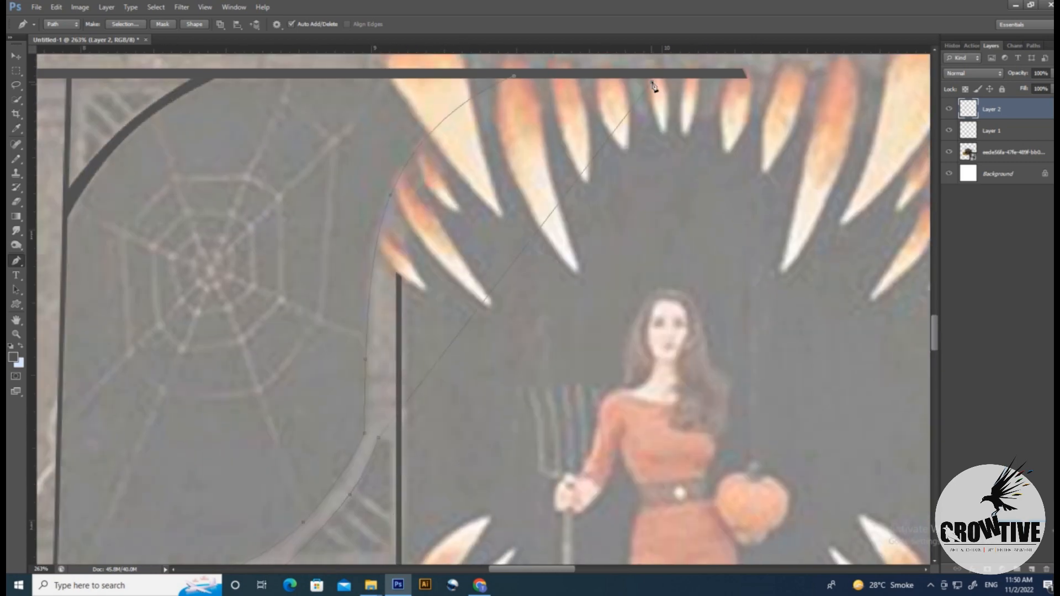
{"action": "left_click_drag", "start_coordinate": [653, 86], "coordinate": [437, 163]}
{"action": "left_click_drag", "start_coordinate": [460, 214], "coordinate": [381, 295]}
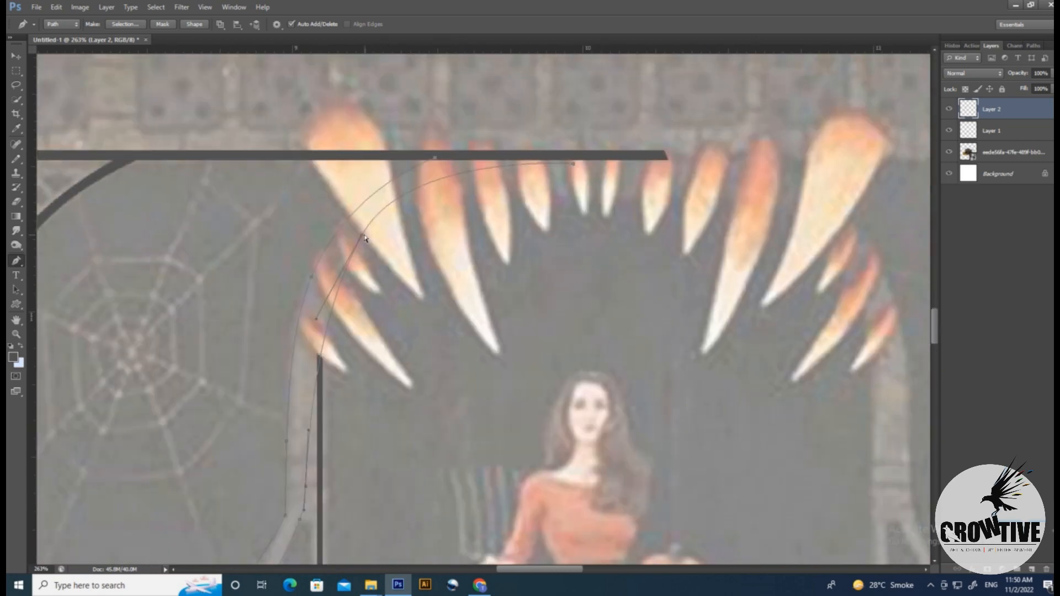
{"action": "left_click_drag", "start_coordinate": [362, 234], "coordinate": [343, 250]}
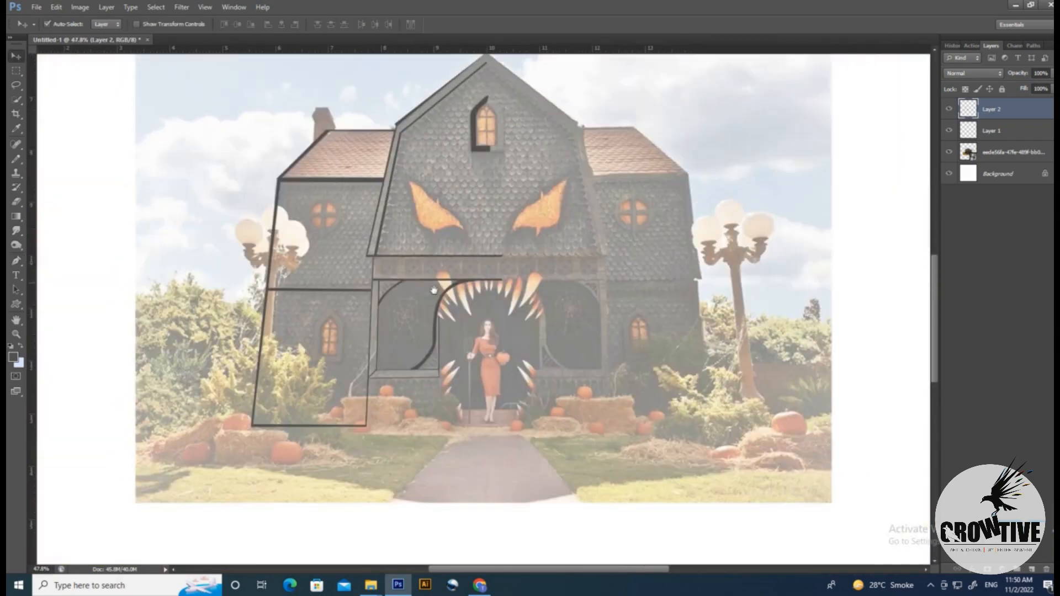
Step: Trace the house's left eye with the Pen tool and stroke its selection in dark grey with width 5, centred
{"action": "scroll", "coordinate": [442, 249], "scroll_direction": "up", "scroll_amount": 6}
{"action": "key", "text": "p"}
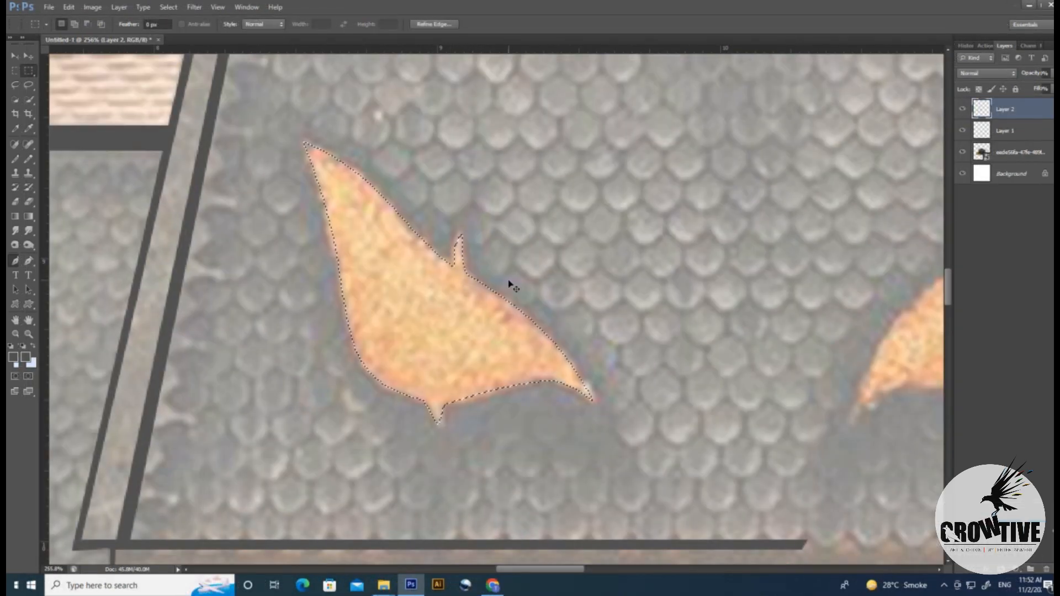
{"action": "right_click", "coordinate": [402, 275]}
{"action": "left_click", "coordinate": [451, 442]}
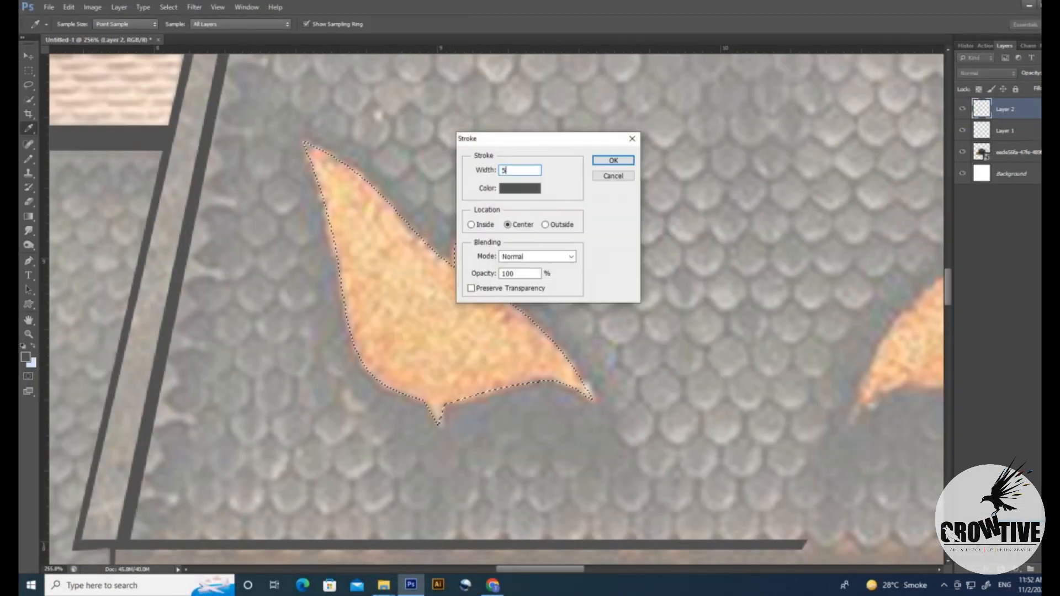
{"action": "key", "text": "Return"}
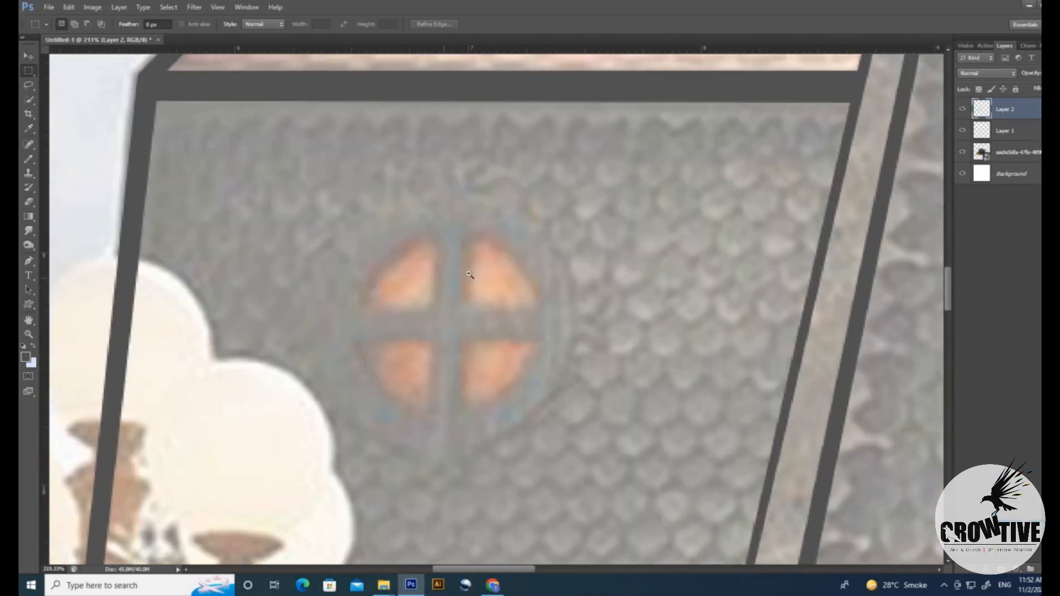
Step: Make a circular selection around the outer frame of the left wing's round window and stroke it dark grey
{"action": "left_click_drag", "start_coordinate": [469, 274], "coordinate": [467, 273]}
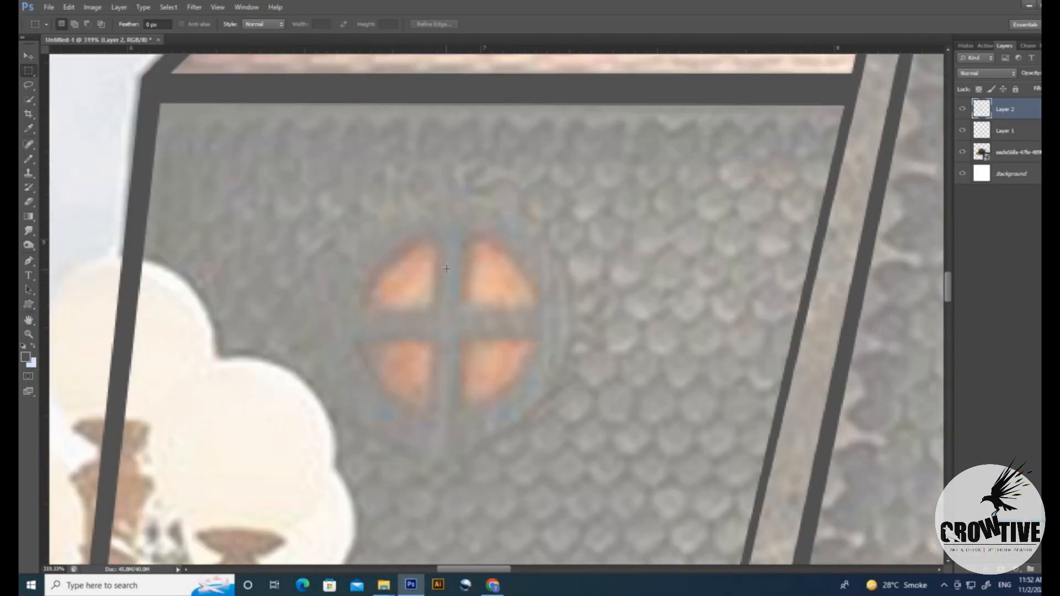
{"action": "left_click_drag", "start_coordinate": [359, 200], "coordinate": [611, 454]}
{"action": "left_click_drag", "start_coordinate": [526, 314], "coordinate": [486, 308]}
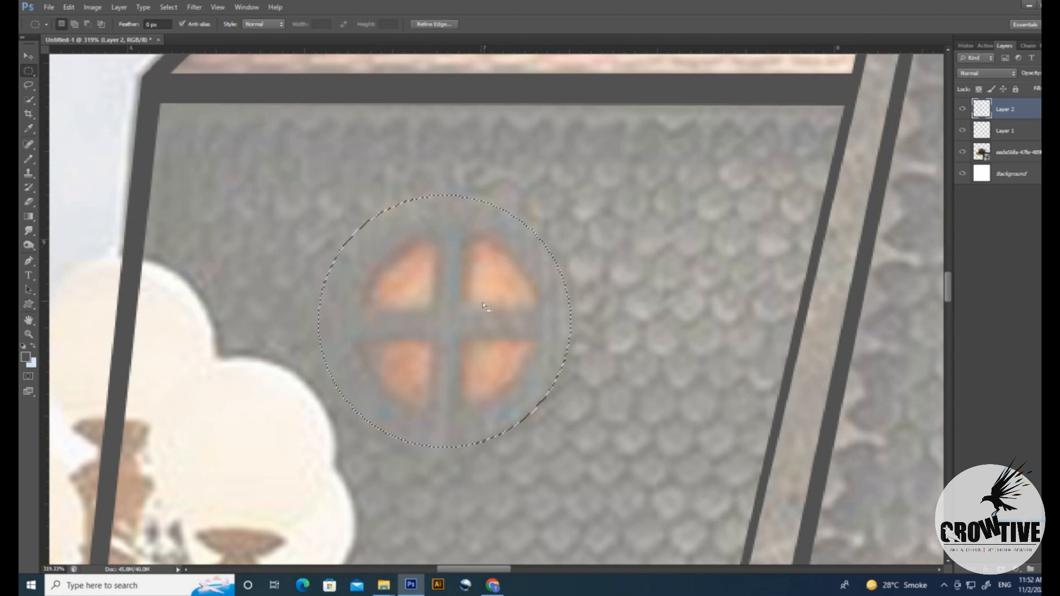
{"action": "right_click", "coordinate": [488, 300]}
{"action": "left_click", "coordinate": [524, 469]}
{"action": "key", "text": "Return"}
Step: Make a smaller circular selection around the round window's panes and stroke it dark grey
{"action": "left_click_drag", "start_coordinate": [528, 420], "coordinate": [528, 418]}
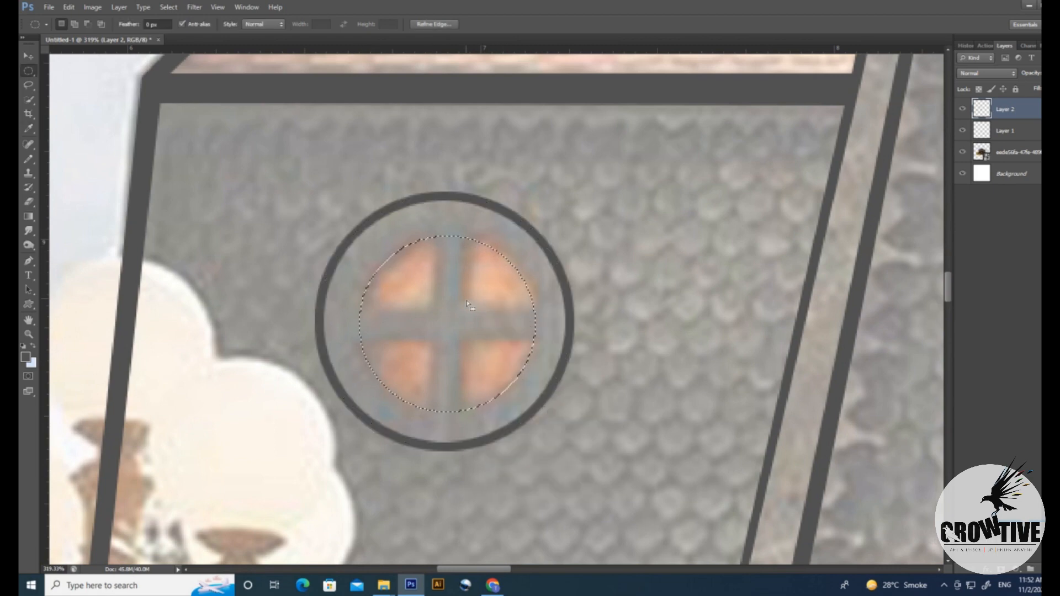
{"action": "right_click", "coordinate": [451, 295]}
{"action": "left_click", "coordinate": [487, 463]}
{"action": "key", "text": "Return"}
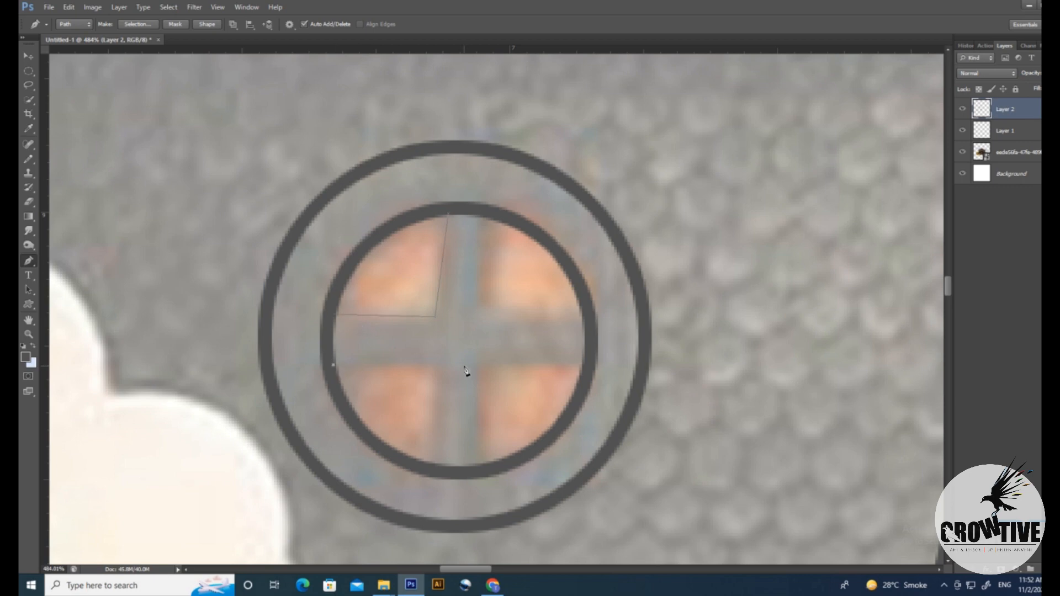
Step: Trace the inner edges of the left round window's cross-shaped bars with the Pen tool
{"action": "key", "text": "m"}
{"action": "right_click", "coordinate": [453, 321]}
{"action": "left_click", "coordinate": [426, 324]}
{"action": "right_click", "coordinate": [441, 213]}
{"action": "left_click", "coordinate": [415, 349]}
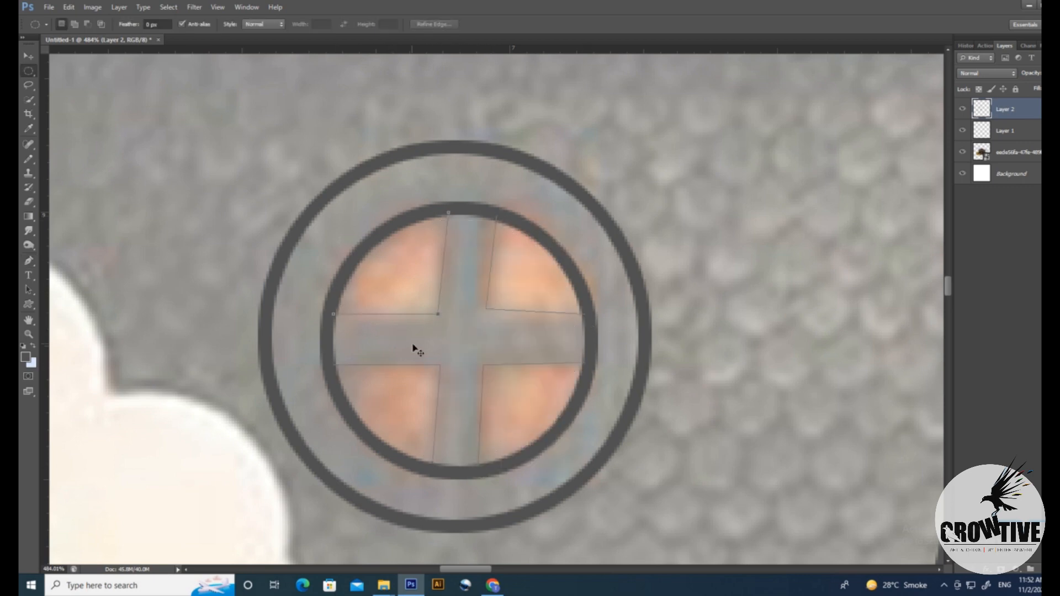
{"action": "left_click", "coordinate": [416, 349], "text": "ctrl"}
{"action": "key", "text": "b"}
{"action": "key", "text": "p"}
{"action": "left_click", "coordinate": [1010, 109]}
Step: Stroke the round window's bar paths in dark grey with a 3 px Pencil and merge Layer 2 into Layer 1
{"action": "key", "text": "b"}
{"action": "key", "text": "bracketleft"}
{"action": "key", "text": "bracketleft"}
{"action": "key", "text": "bracketleft"}
{"action": "key", "text": "bracketleft"}
{"action": "key", "text": "bracketleft"}
{"action": "key", "text": "bracketleft"}
{"action": "key", "text": "bracketleft"}
{"action": "key", "text": "Return"}
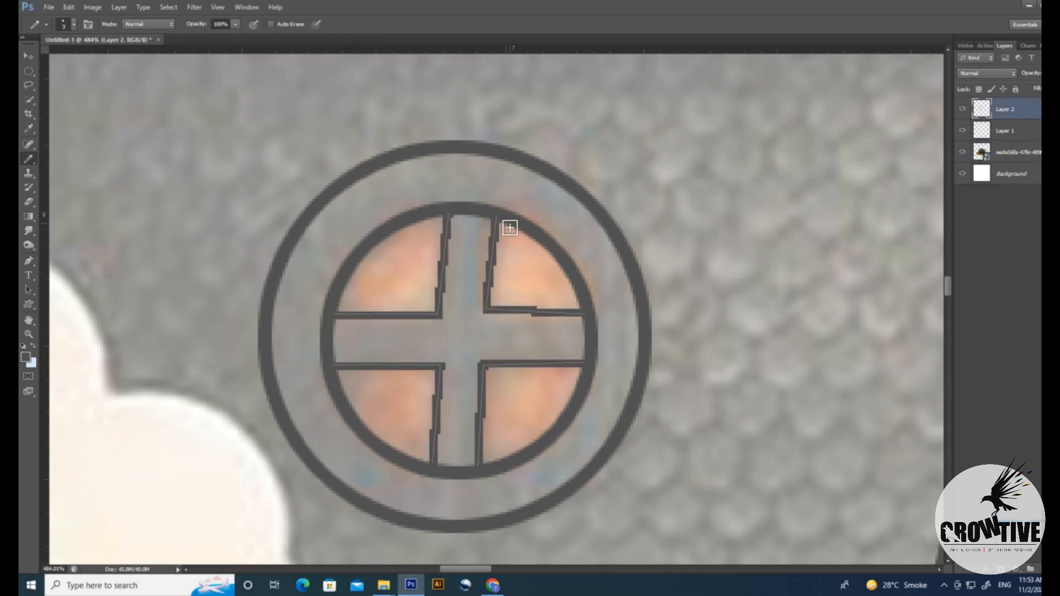
{"action": "key", "text": "ctrl+e"}
Step: Draw the gable window's curved centre bar as a Pen path and stroke it with the dark grey Pencil
{"action": "left_click_drag", "start_coordinate": [545, 259], "coordinate": [504, 283]}
{"action": "key", "text": "ctrl+0"}
{"action": "left_click_drag", "start_coordinate": [613, 164], "coordinate": [695, 164]}
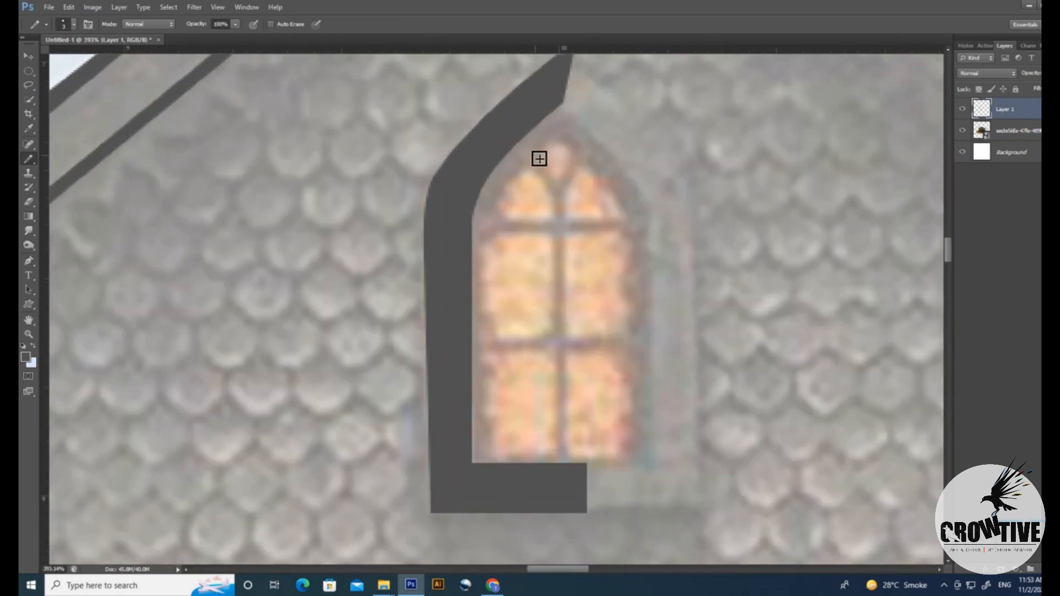
{"action": "key", "text": "p"}
{"action": "left_click", "coordinate": [513, 137]}
{"action": "left_click", "coordinate": [561, 470]}
{"action": "left_click_drag", "start_coordinate": [534, 286], "coordinate": [559, 238]}
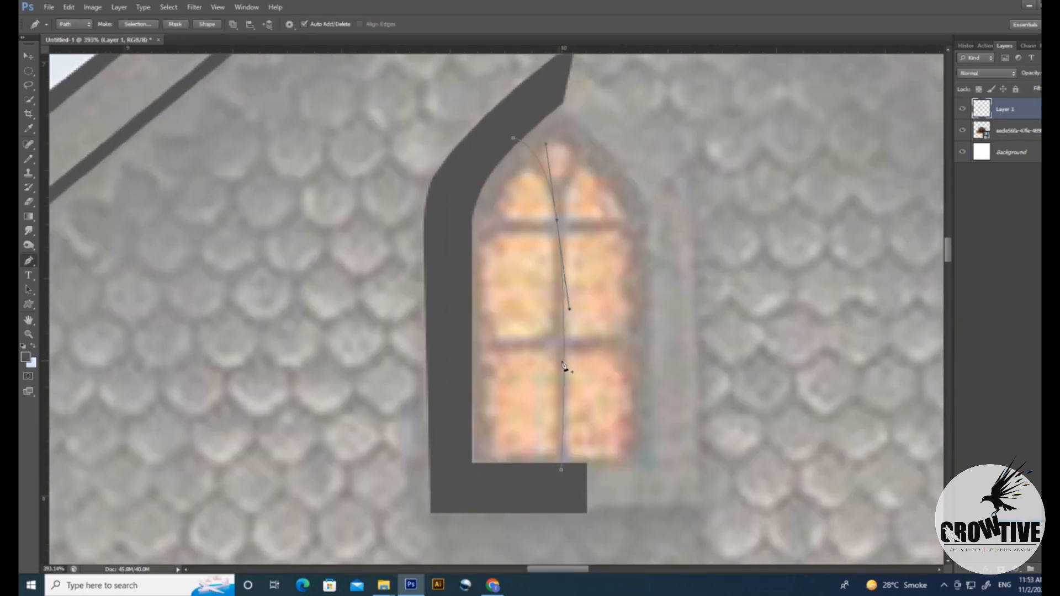
{"action": "key", "text": "b"}
{"action": "key", "text": "Return"}
Step: Trace the doorway's left edge from the porch ledge down to the ground and stroke it with the Pencil
{"action": "left_click_drag", "start_coordinate": [487, 287], "coordinate": [426, 287]}
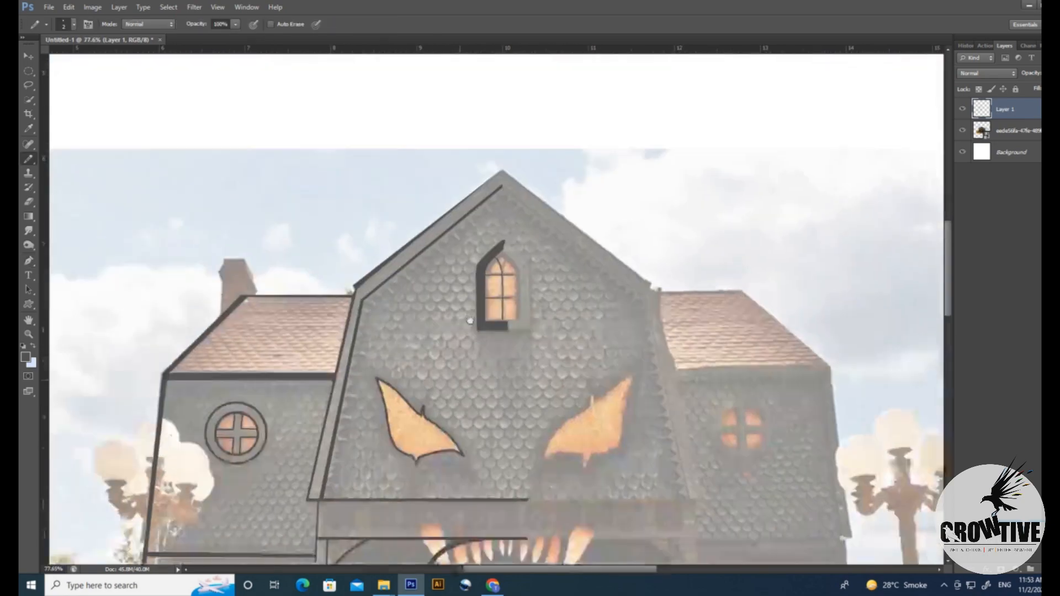
{"action": "left_click_drag", "start_coordinate": [469, 397], "coordinate": [525, 397]}
{"action": "left_click_drag", "start_coordinate": [513, 296], "coordinate": [487, 300]}
{"action": "left_click", "coordinate": [524, 332], "text": "ctrl"}
{"action": "left_click", "coordinate": [483, 370], "text": "ctrl"}
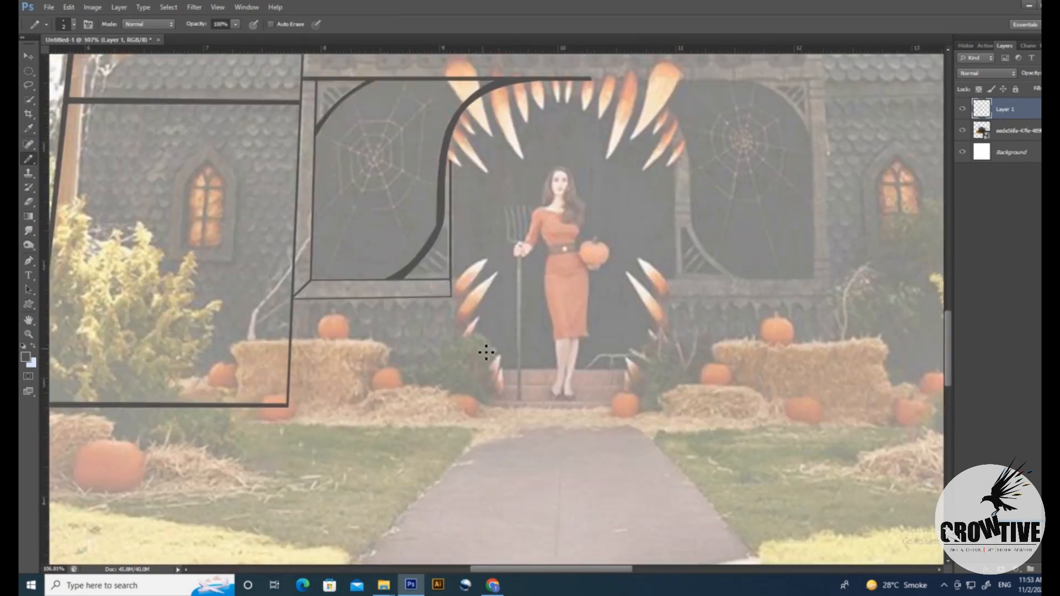
{"action": "key", "text": "p"}
{"action": "left_click", "coordinate": [470, 310], "text": "ctrl"}
{"action": "key", "text": "b"}
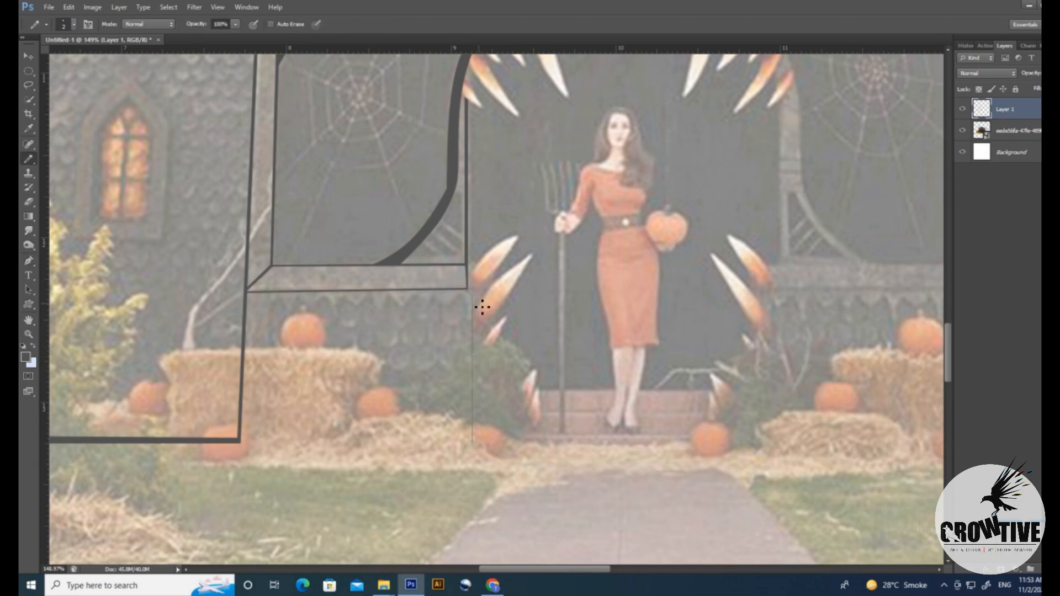
{"action": "left_click_drag", "start_coordinate": [478, 303], "coordinate": [480, 248]}
Step: Extend the house's ground line to the doorway with a filled rectangular selection and erase the line overhanging below it
{"action": "key", "text": "m"}
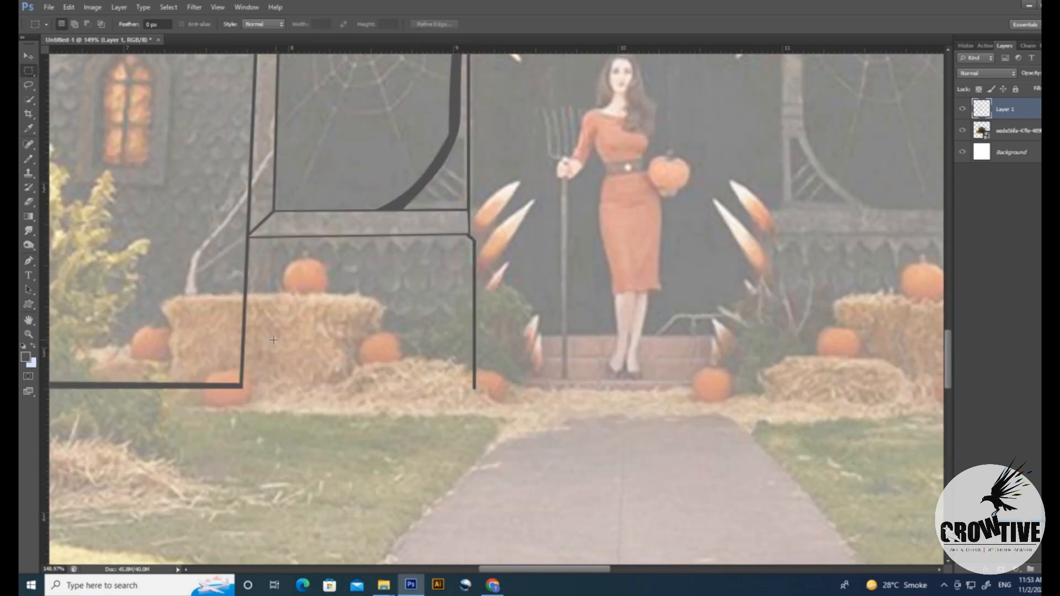
{"action": "left_click_drag", "start_coordinate": [684, 393], "coordinate": [698, 385]}
{"action": "left_click_drag", "start_coordinate": [253, 389], "coordinate": [376, 389]}
{"action": "left_click_drag", "start_coordinate": [309, 397], "coordinate": [171, 398]}
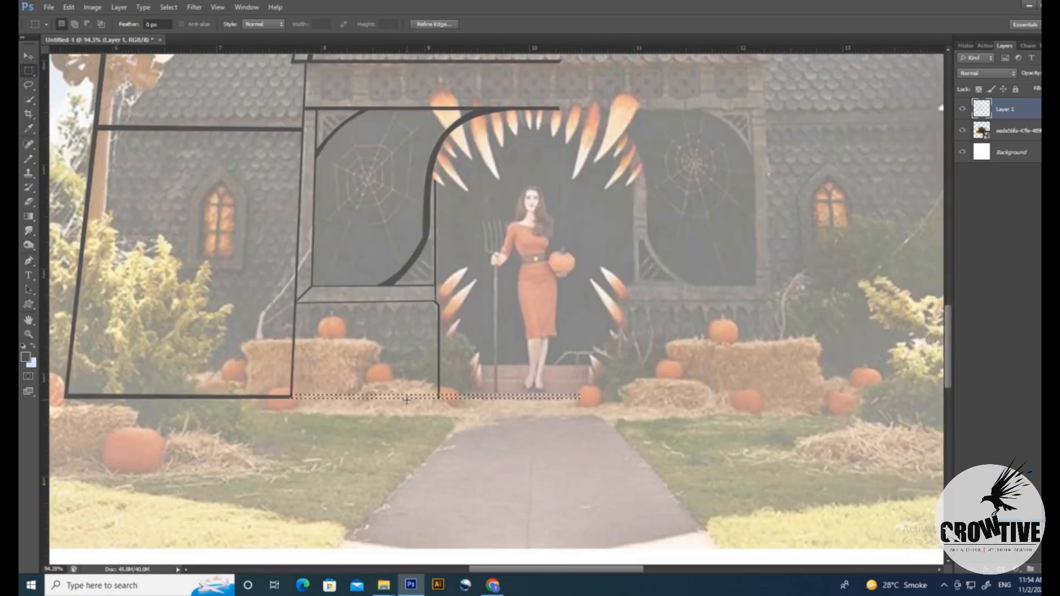
{"action": "key", "text": "alt+BackSpace"}
{"action": "key", "text": "ctrl+d"}
{"action": "left_click_drag", "start_coordinate": [432, 412], "coordinate": [586, 403]}
{"action": "left_click_drag", "start_coordinate": [466, 336], "coordinate": [480, 348]}
{"action": "key", "text": "Delete"}
{"action": "key", "text": "ctrl+d"}
Step: Save the drawing as Untitled-1.psd with Maximize Compatibility enabled
{"action": "left_click_drag", "start_coordinate": [455, 444], "coordinate": [243, 444]}
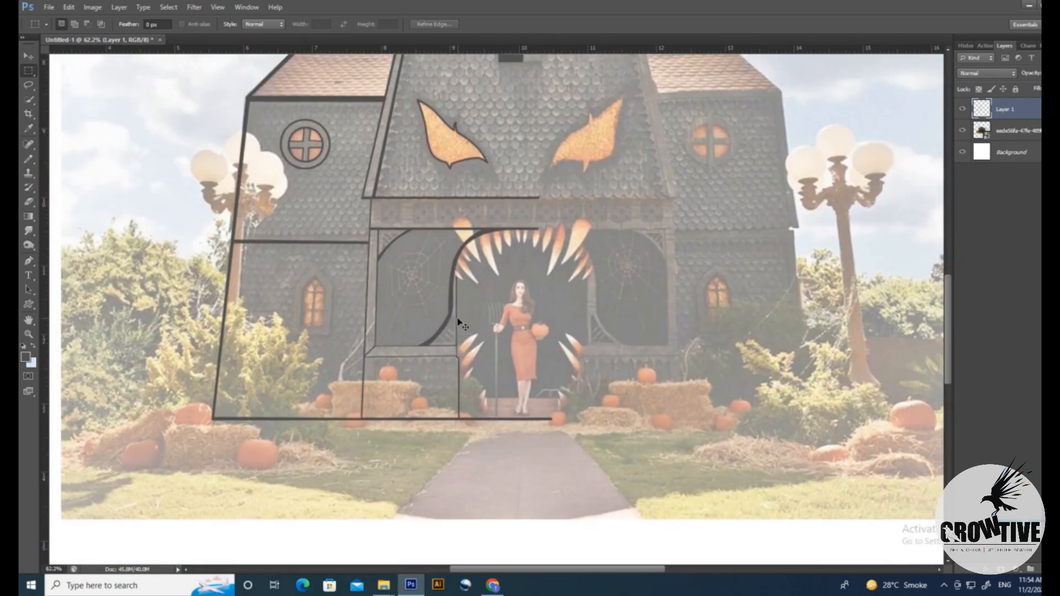
{"action": "left_click_drag", "start_coordinate": [419, 254], "coordinate": [452, 323]}
{"action": "key", "text": "ctrl+s"}
{"action": "key", "text": "Return"}
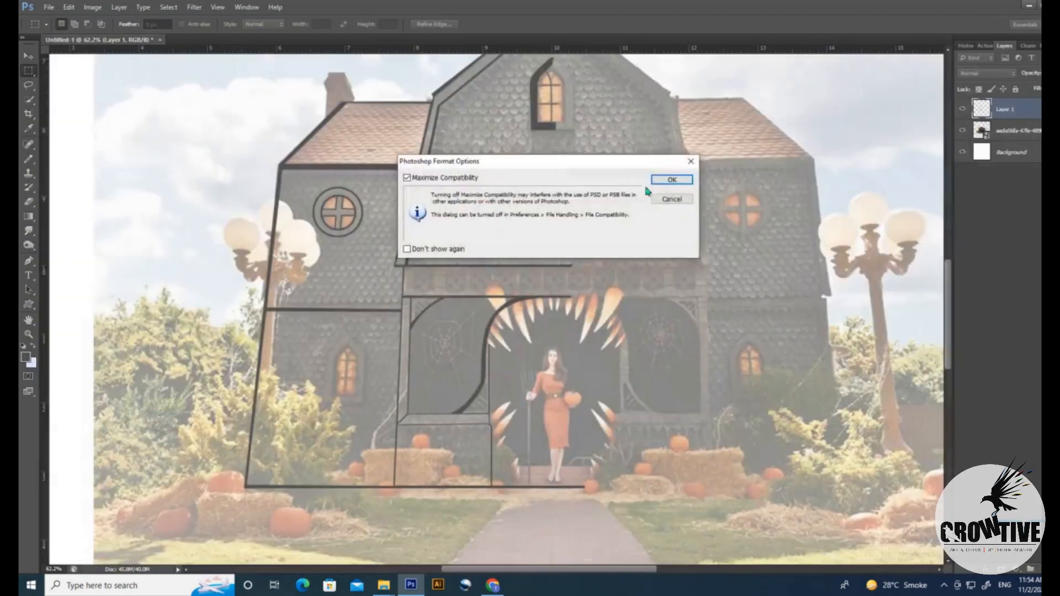
{"action": "key", "text": "Return"}
Step: Trace the left wing's arched lower window frame with Pen paths, stroke them with the Pencil, and draw the pane bars
{"action": "left_click_drag", "start_coordinate": [337, 380], "coordinate": [426, 331]}
{"action": "left_click_drag", "start_coordinate": [426, 332], "coordinate": [515, 335]}
{"action": "key", "text": "p"}
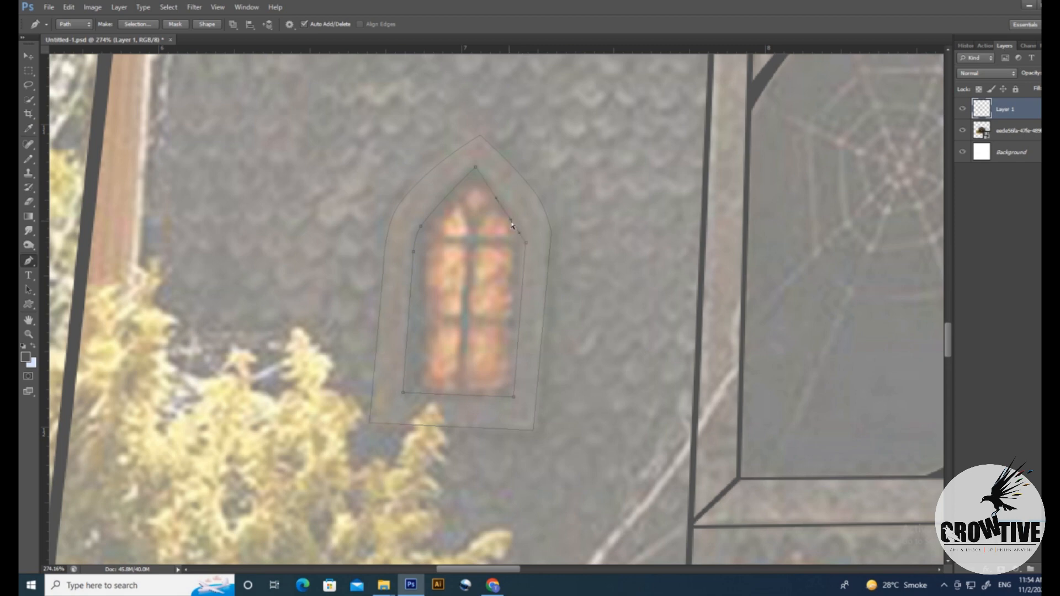
{"action": "key", "text": "b"}
{"action": "key", "text": "Return"}
{"action": "left_click", "coordinate": [459, 393], "text": "shift"}
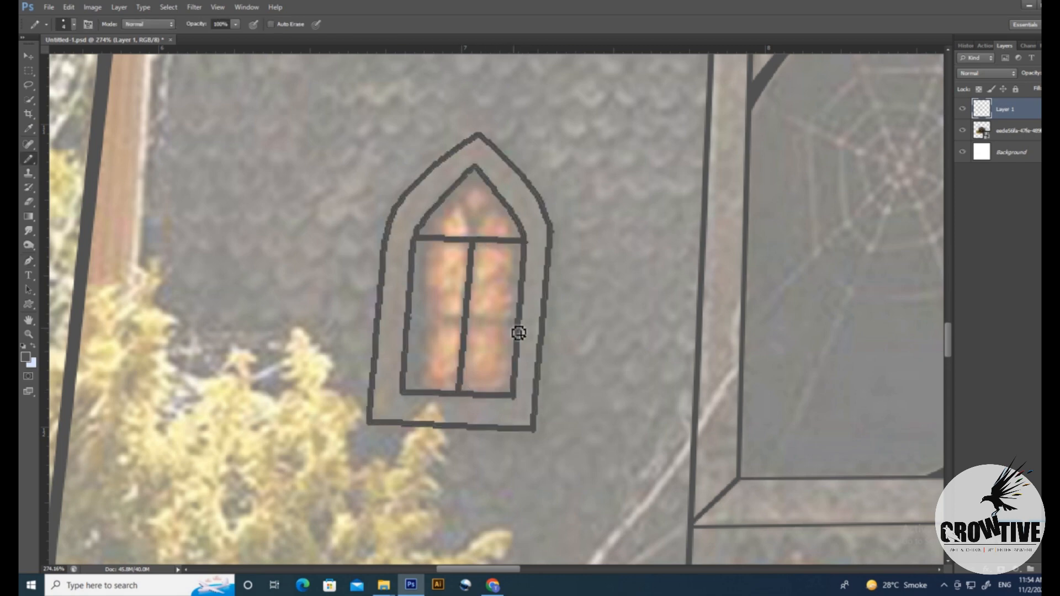
Step: Draw short diagonal slats in the lower-right and upper-left corners of the left porch opening
{"action": "left_click_drag", "start_coordinate": [525, 213], "coordinate": [544, 288]}
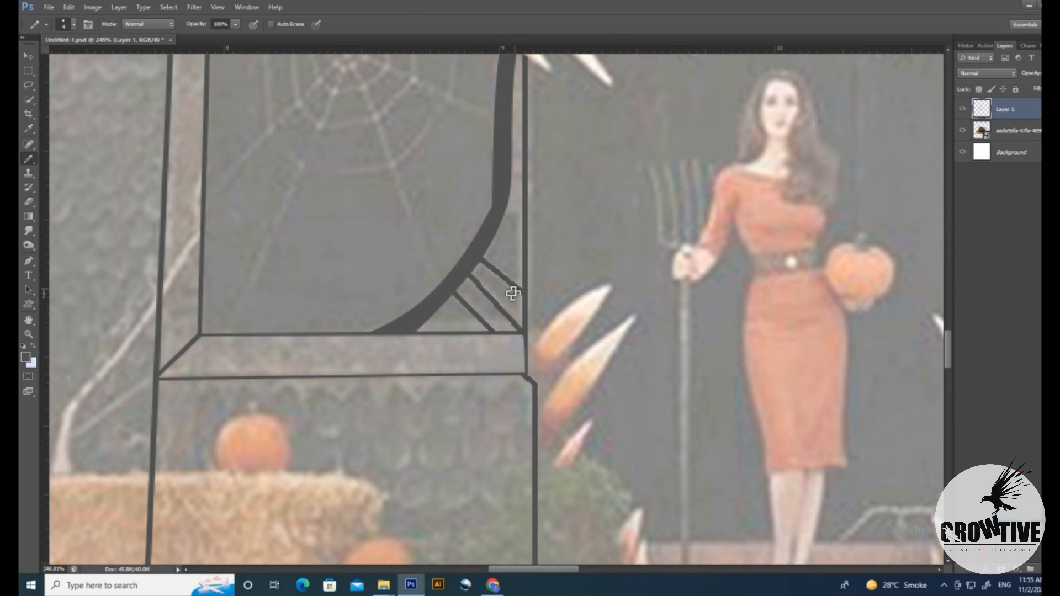
{"action": "left_click_drag", "start_coordinate": [342, 111], "coordinate": [512, 403]}
{"action": "left_click_drag", "start_coordinate": [442, 250], "coordinate": [411, 179]}
Step: Draw the left porch spider web's straight threads crossing at its centre and reaching the surrounding frame
{"action": "left_click", "coordinate": [432, 134]}
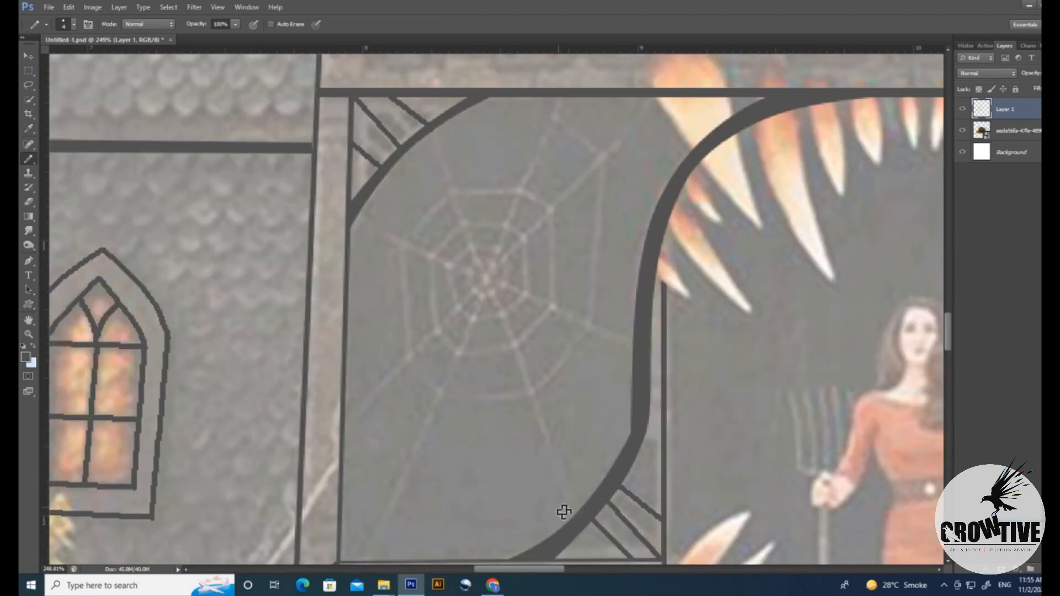
{"action": "left_click", "coordinate": [574, 511], "text": "shift"}
{"action": "left_click", "coordinate": [347, 432]}
{"action": "left_click", "coordinate": [660, 101], "text": "shift"}
{"action": "left_click_drag", "start_coordinate": [372, 561], "coordinate": [396, 408]}
{"action": "left_click", "coordinate": [395, 407], "text": "shift"}
{"action": "left_click_drag", "start_coordinate": [472, 199], "coordinate": [431, 344]}
{"action": "left_click", "coordinate": [340, 204]}
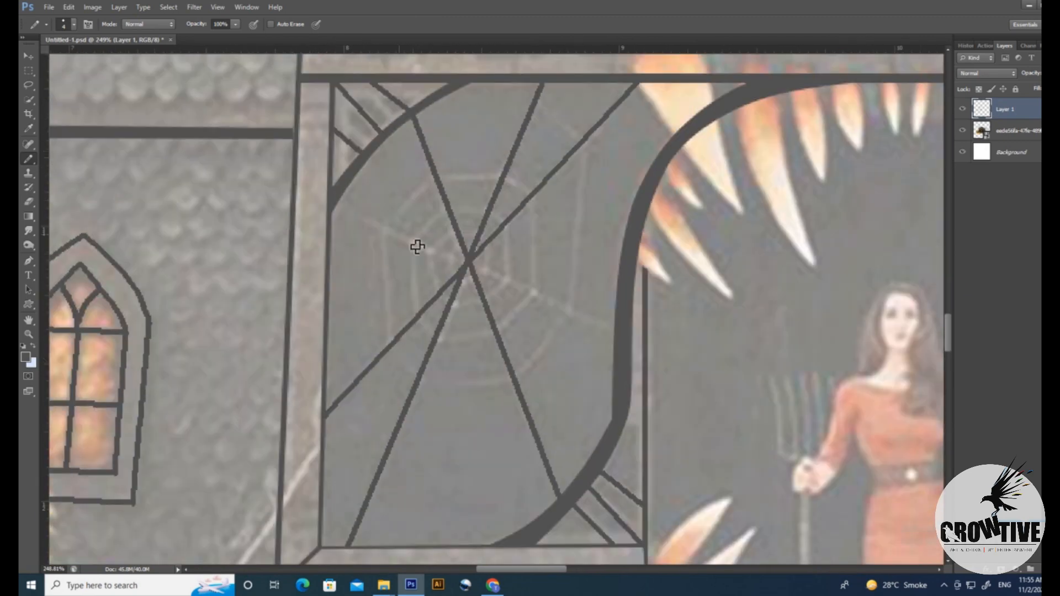
{"action": "left_click", "coordinate": [617, 333], "text": "shift"}
Step: Connect the spider web's threads with concentric rings of short straight Pencil lines
{"action": "left_click", "coordinate": [587, 145]}
{"action": "left_click", "coordinate": [573, 313], "text": "shift"}
{"action": "left_click", "coordinate": [515, 380], "text": "shift"}
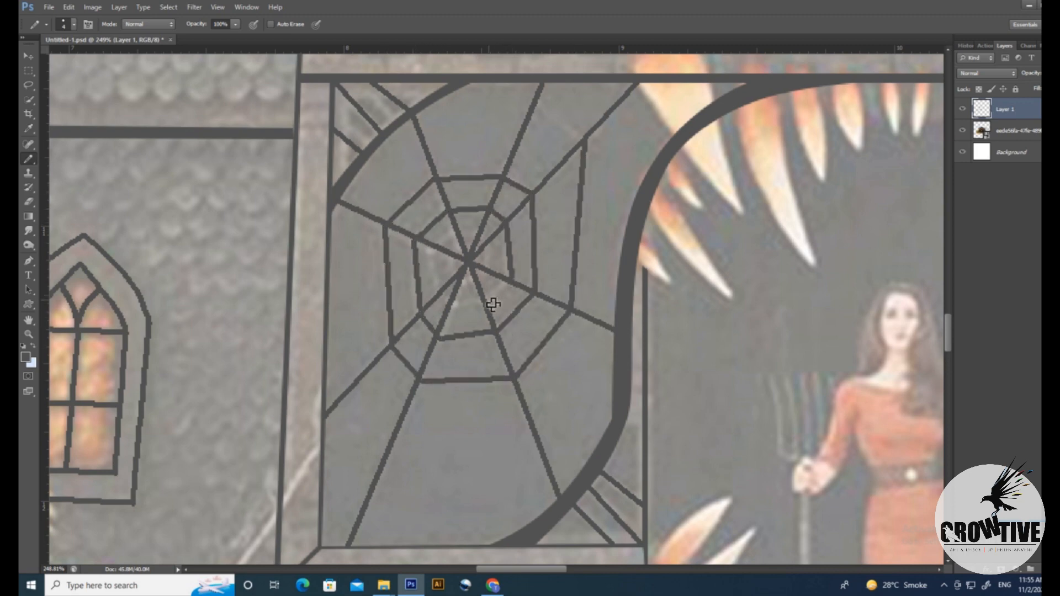
{"action": "left_click", "coordinate": [451, 253], "text": "shift"}
{"action": "left_click", "coordinate": [464, 251], "text": "shift"}
{"action": "left_click_drag", "start_coordinate": [504, 250], "coordinate": [454, 328]}
Step: Draw two horizontal doorstep lines across the doorway by filling thin rectangular selections with dark grey
{"action": "key", "text": "v"}
{"action": "scroll", "coordinate": [351, 247], "scroll_direction": "down", "scroll_amount": 8}
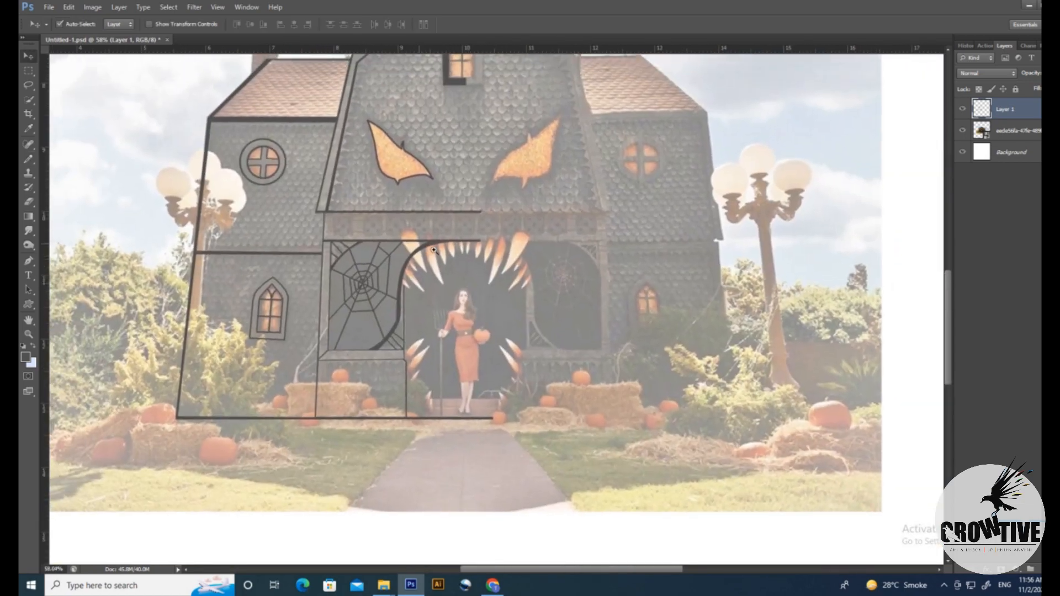
{"action": "scroll", "coordinate": [419, 276], "scroll_direction": "up", "scroll_amount": 5}
{"action": "left_click_drag", "start_coordinate": [475, 459], "coordinate": [482, 426]}
{"action": "scroll", "coordinate": [482, 427], "scroll_direction": "up", "scroll_amount": 4}
{"action": "key", "text": "m"}
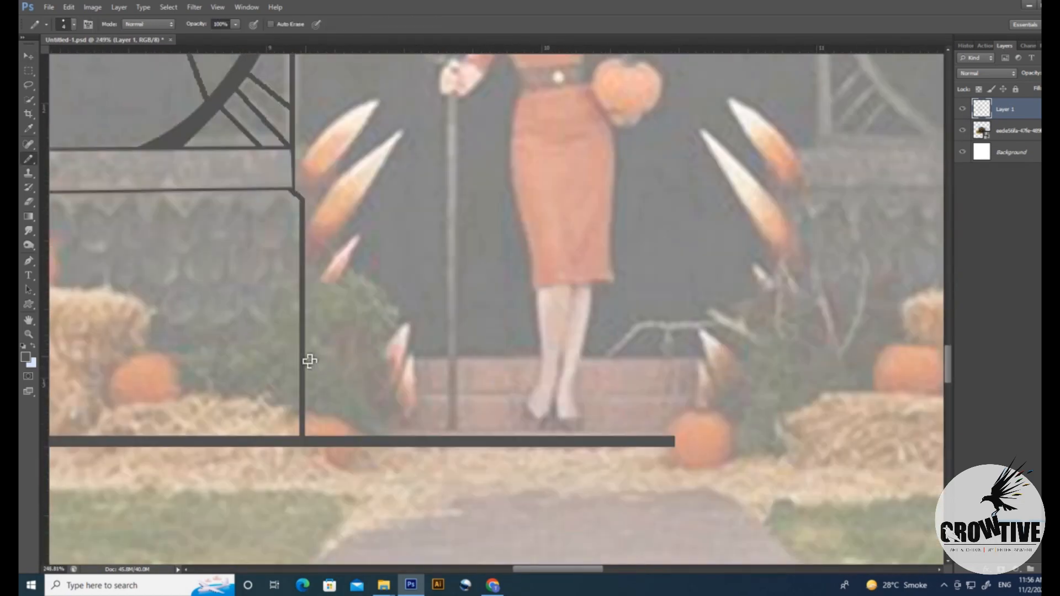
{"action": "left_click_drag", "start_coordinate": [303, 356], "coordinate": [691, 360]}
{"action": "key", "text": "alt+BackSpace"}
{"action": "left_click_drag", "start_coordinate": [303, 390], "coordinate": [733, 396]}
{"action": "key", "text": "alt+BackSpace"}
{"action": "key", "text": "ctrl+d"}
Step: Add a new Layer 2 above the line art and hide Layer 1
{"action": "scroll", "coordinate": [733, 395], "scroll_direction": "down", "scroll_amount": 9}
{"action": "left_click_drag", "start_coordinate": [721, 215], "coordinate": [552, 243]}
{"action": "scroll", "coordinate": [590, 123], "scroll_direction": "up", "scroll_amount": 10}
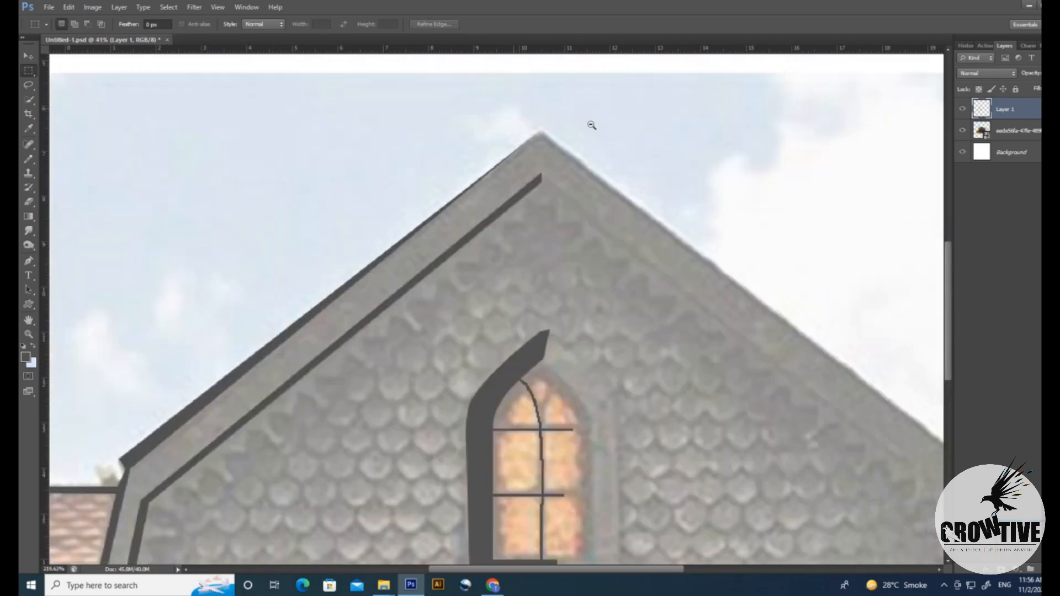
{"action": "key", "text": "b"}
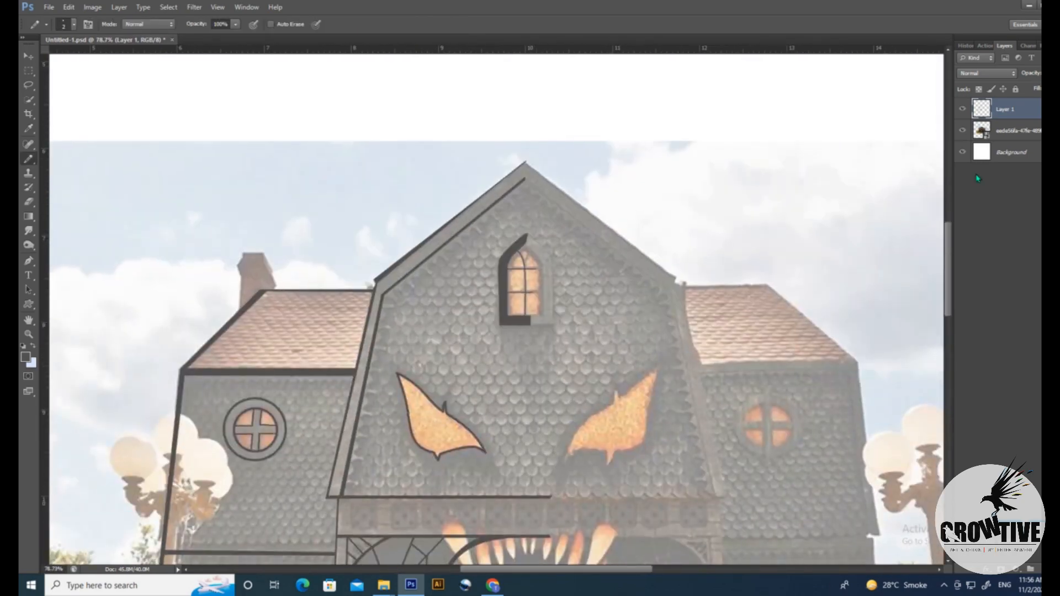
{"action": "key", "text": "ctrl+shift+alt+n"}
{"action": "scroll", "coordinate": [537, 502], "scroll_direction": "up", "scroll_amount": 5}
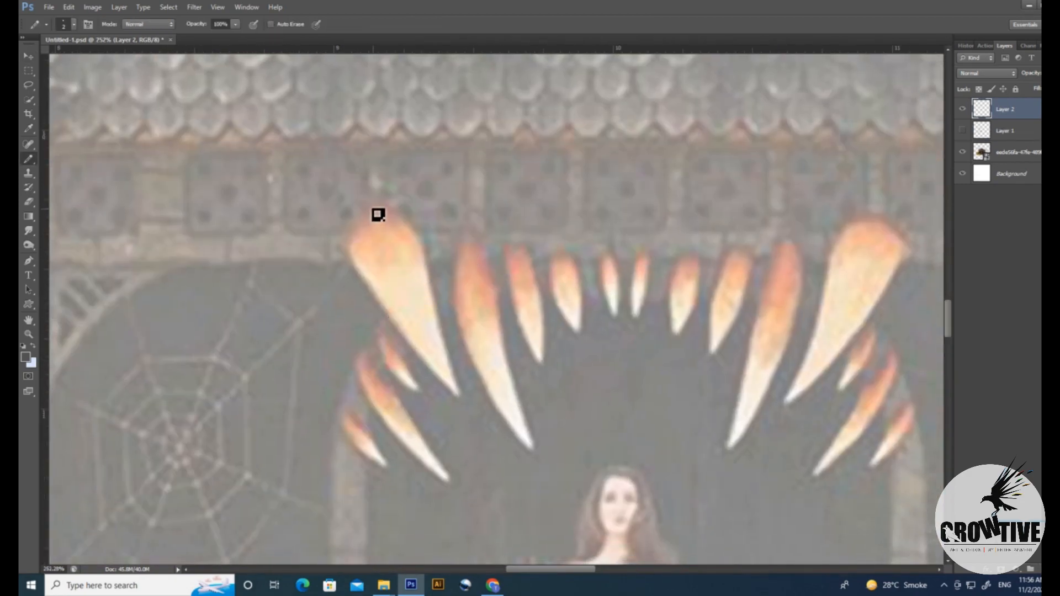
Step: Outline the large upper-left tooth of the doorway freehand with the 2 px dark grey Pencil
{"action": "left_click_drag", "start_coordinate": [373, 210], "coordinate": [350, 249]}
{"action": "left_click_drag", "start_coordinate": [368, 273], "coordinate": [484, 258]}
{"action": "key", "text": "ctrl+z"}
{"action": "left_click_drag", "start_coordinate": [484, 258], "coordinate": [415, 204]}
{"action": "scroll", "coordinate": [416, 205], "scroll_direction": "down", "scroll_amount": 3}
{"action": "left_click_drag", "start_coordinate": [357, 91], "coordinate": [330, 189]}
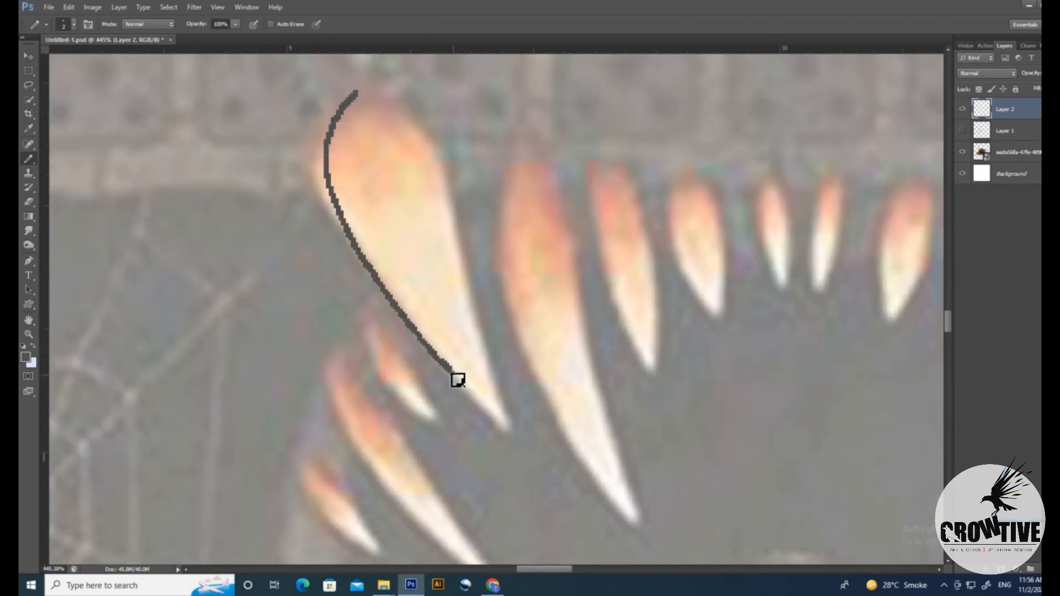
{"action": "left_click_drag", "start_coordinate": [470, 292], "coordinate": [511, 434]}
Step: Outline the remaining teeth on the doorway's upper left half freehand with the Pencil
{"action": "left_click_drag", "start_coordinate": [376, 328], "coordinate": [393, 193]}
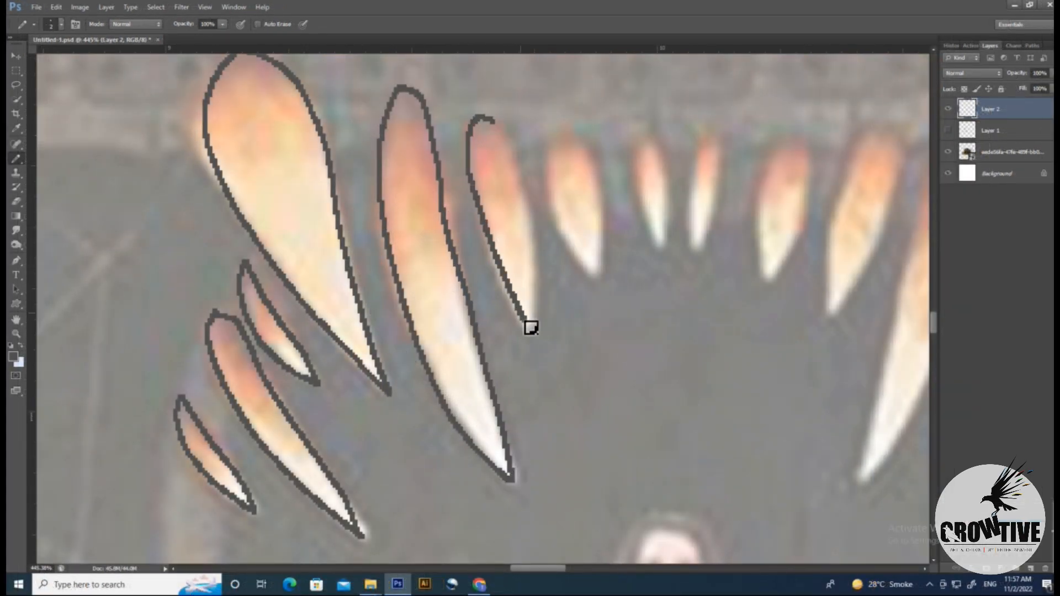
{"action": "left_click_drag", "start_coordinate": [532, 328], "coordinate": [493, 121]}
{"action": "left_click_drag", "start_coordinate": [585, 169], "coordinate": [480, 173]}
{"action": "left_click_drag", "start_coordinate": [457, 132], "coordinate": [504, 224]}
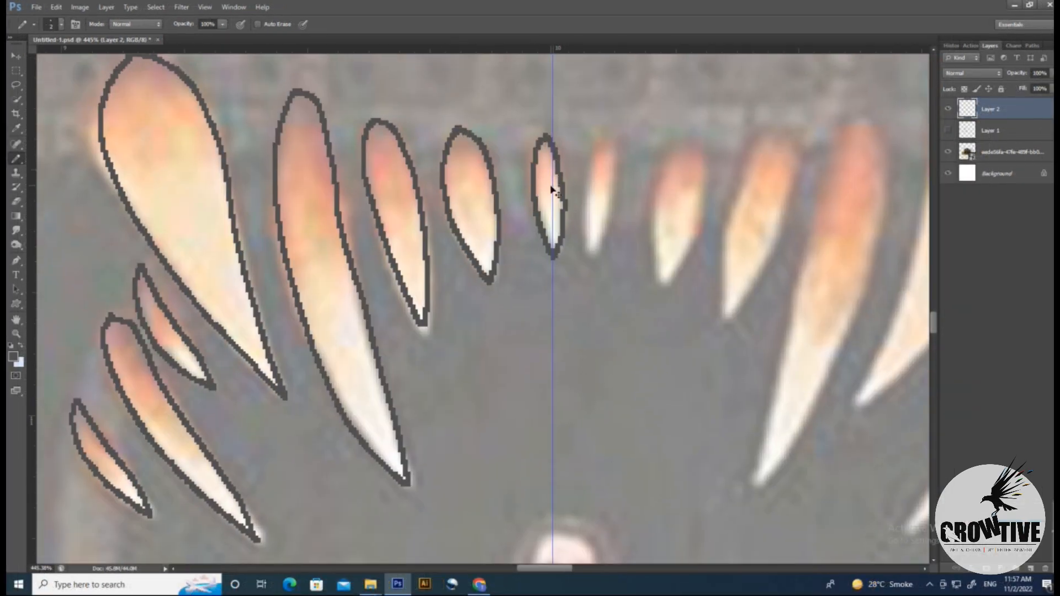
Step: Place a vertical guide along the house's centre beside the traced teeth and hide the photo layer
{"action": "key", "text": "ctrl+minus"}
{"action": "scroll", "coordinate": [547, 215], "scroll_direction": "up", "scroll_amount": 3}
{"action": "key", "text": "ctrl+z"}
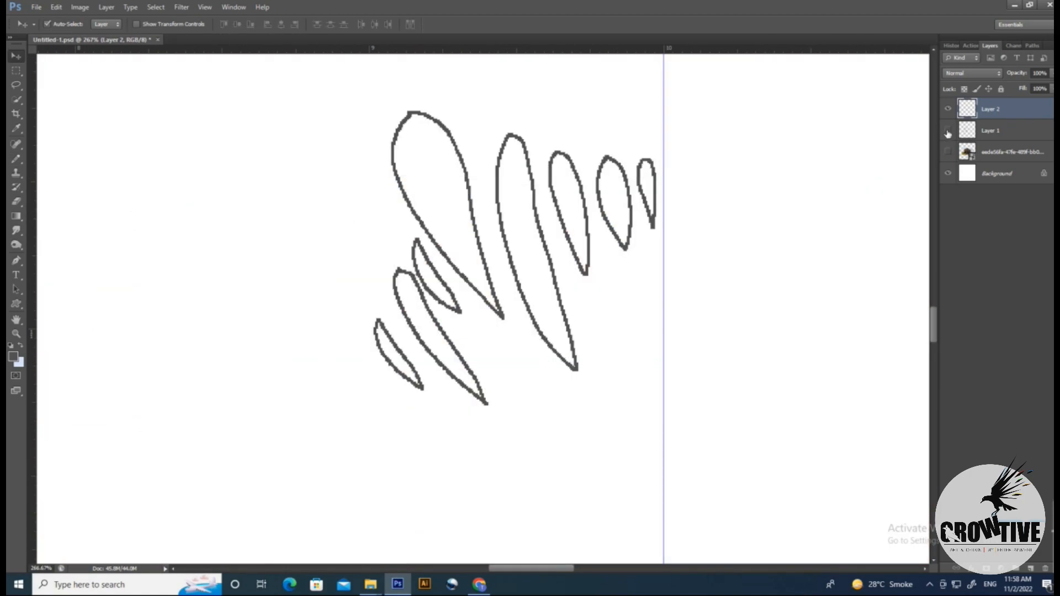
Step: Select the central gable wall with the Magic Wand and fill it near-black brown on a new layer beneath the line art
{"action": "key", "text": "w"}
{"action": "key", "text": "shift+w"}
{"action": "scroll", "coordinate": [421, 306], "scroll_direction": "up", "scroll_amount": 1}
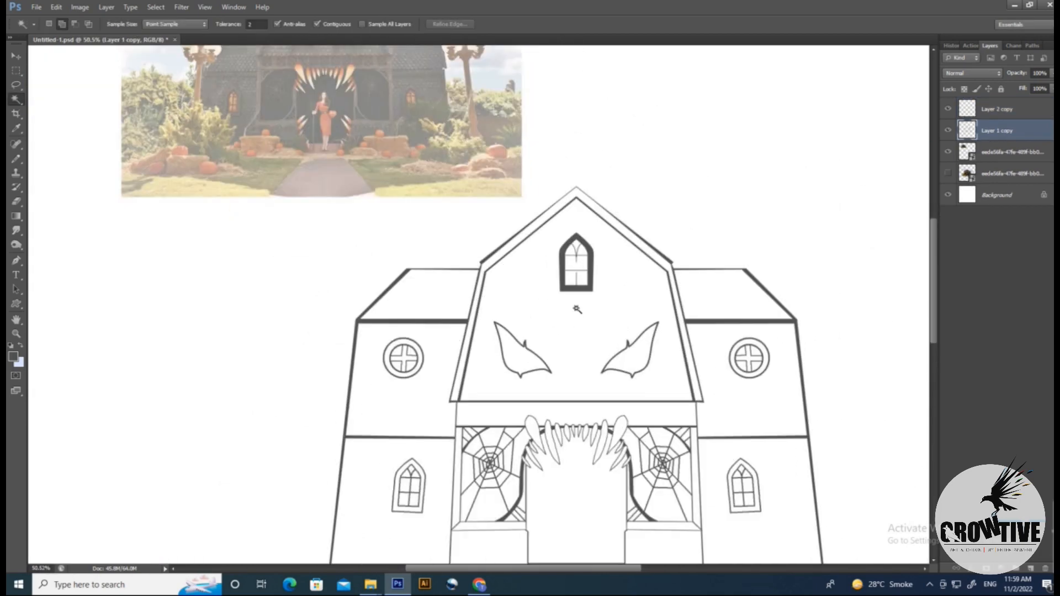
{"action": "left_click", "coordinate": [1010, 151]}
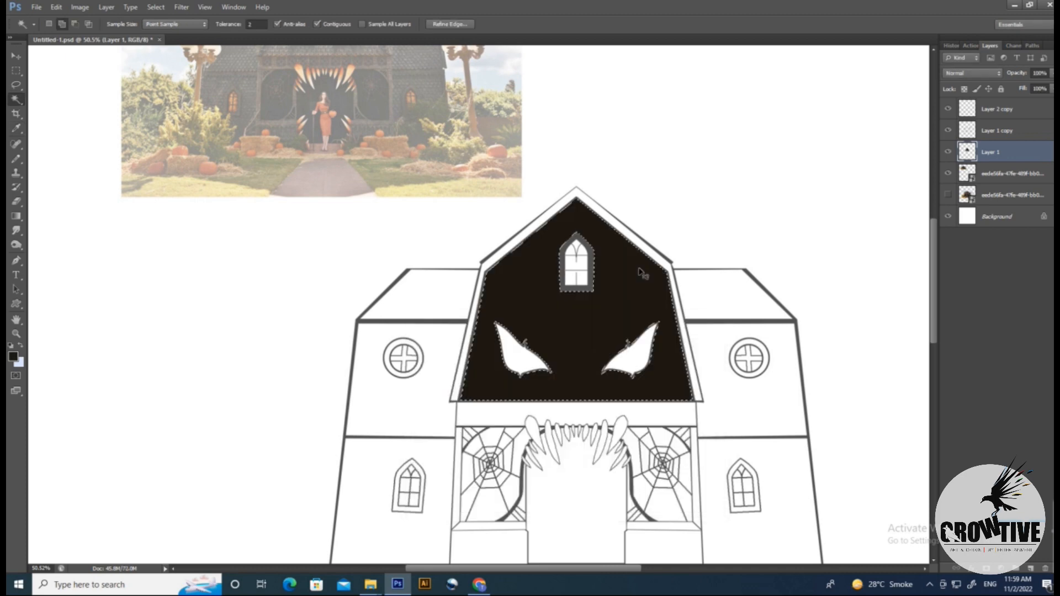
{"action": "key", "text": "ctrl+d"}
Step: Fill both side wings' upper walls with near-black brown and their lower walls with black
{"action": "scroll", "coordinate": [580, 364], "scroll_direction": "down", "scroll_amount": 2}
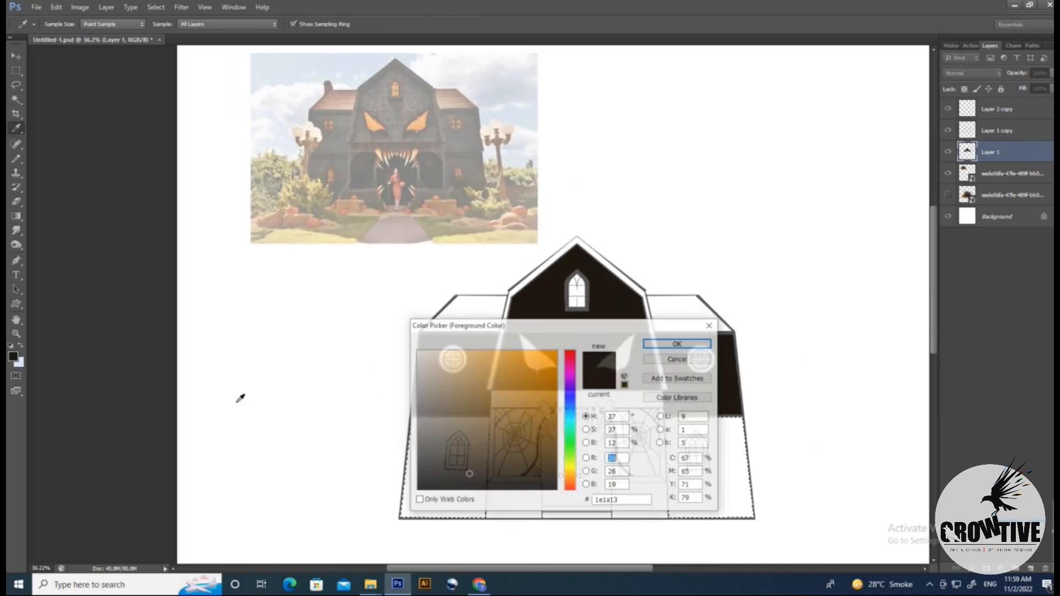
{"action": "scroll", "coordinate": [486, 395], "scroll_direction": "up", "scroll_amount": 2}
{"action": "scroll", "coordinate": [429, 335], "scroll_direction": "down", "scroll_amount": 2}
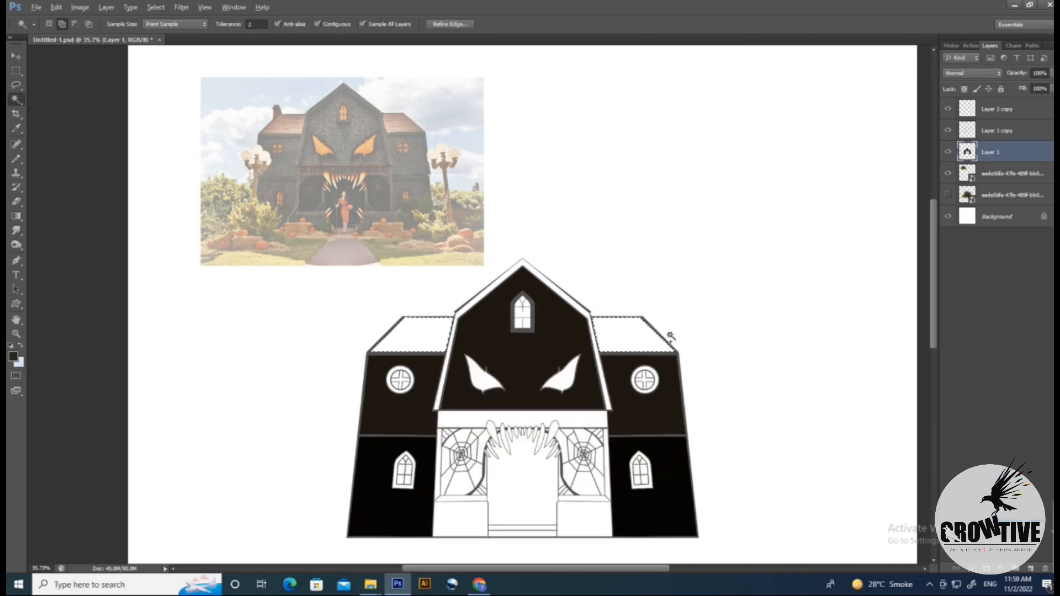
Step: Fill the side wings' roofs and the trim along the central gable with dark brown
{"action": "scroll", "coordinate": [509, 273], "scroll_direction": "down", "scroll_amount": 1}
{"action": "scroll", "coordinate": [509, 272], "scroll_direction": "up", "scroll_amount": 3}
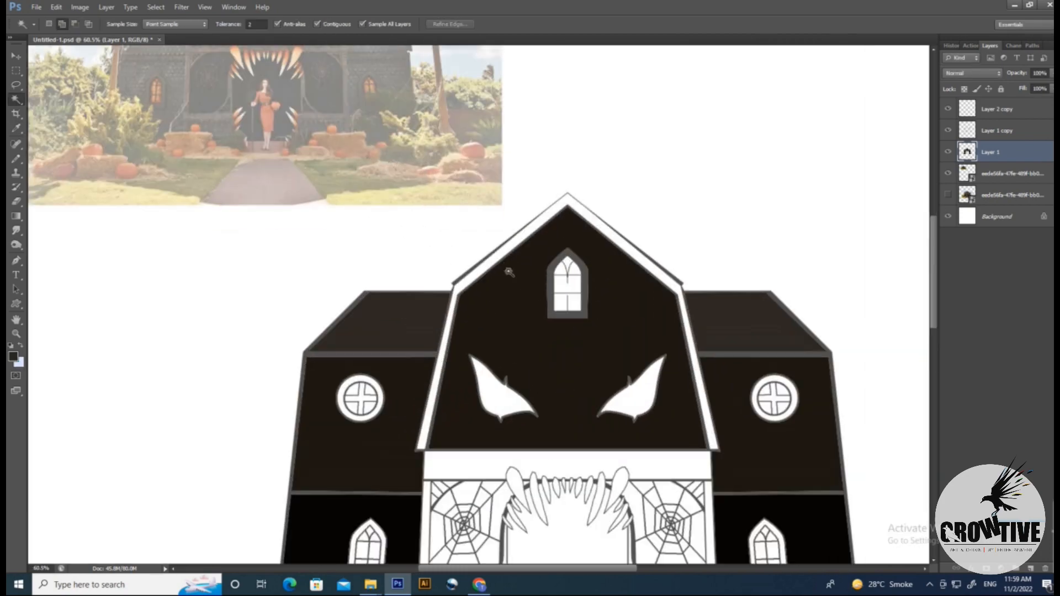
{"action": "left_click", "coordinate": [641, 258]}
{"action": "scroll", "coordinate": [615, 300], "scroll_direction": "down", "scroll_amount": 1}
{"action": "key", "text": "alt+BackSpace"}
{"action": "key", "text": "ctrl+d"}
Step: Fill the horizontal beam above the porch with dark brown
{"action": "left_click_drag", "start_coordinate": [574, 451], "coordinate": [582, 372]}
{"action": "left_click", "coordinate": [582, 372]}
{"action": "scroll", "coordinate": [582, 370], "scroll_direction": "down", "scroll_amount": 2}
{"action": "key", "text": "alt+BackSpace"}
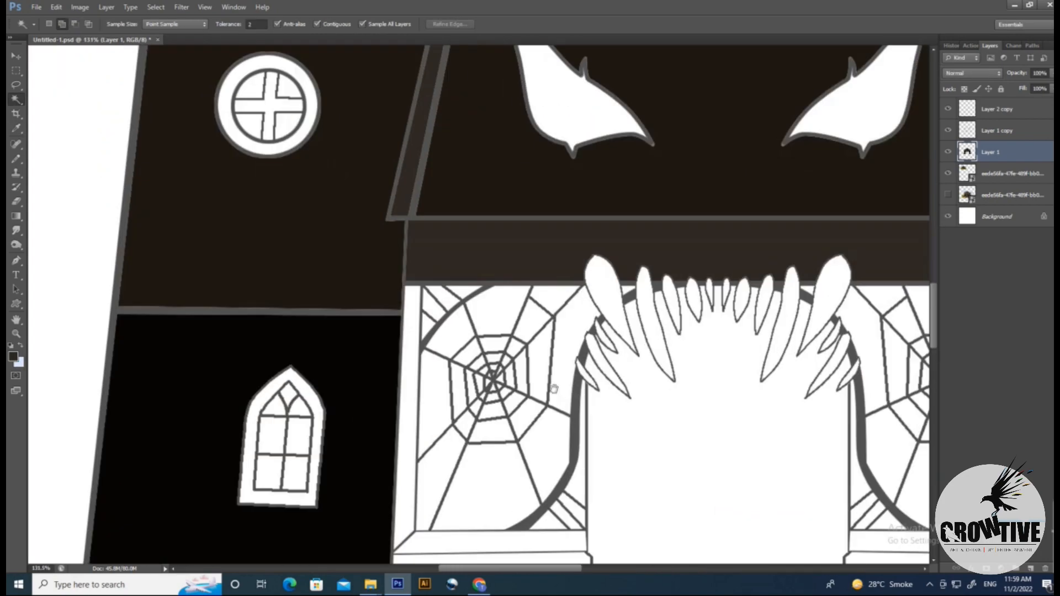
Step: Select the porch's outer posts and lower rails on both sides and fill them with dark brown
{"action": "scroll", "coordinate": [554, 389], "scroll_direction": "down", "scroll_amount": 4}
{"action": "scroll", "coordinate": [554, 388], "scroll_direction": "up", "scroll_amount": 4}
{"action": "left_click", "coordinate": [461, 381]}
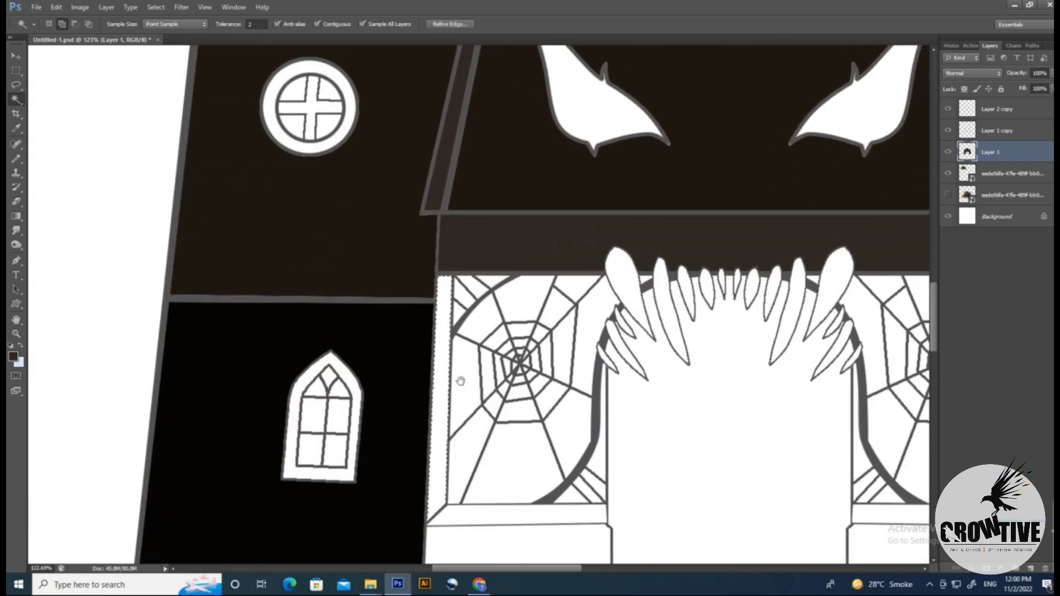
{"action": "left_click_drag", "start_coordinate": [635, 504], "coordinate": [389, 372]}
{"action": "left_click", "coordinate": [276, 385]}
{"action": "left_click", "coordinate": [662, 385]}
{"action": "left_click", "coordinate": [769, 348]}
{"action": "key", "text": "alt+BackSpace"}
{"action": "key", "text": "ctrl+d"}
Step: Fill the lower arched windows' frames and the upper doorstep with dark grey
{"action": "left_click_drag", "start_coordinate": [597, 317], "coordinate": [642, 474]}
{"action": "scroll", "coordinate": [643, 473], "scroll_direction": "down", "scroll_amount": 4}
{"action": "key", "text": "i"}
{"action": "left_click", "coordinate": [279, 416]}
{"action": "key", "text": "alt+BackSpace"}
{"action": "key", "text": "ctrl+d"}
{"action": "key", "text": "w"}
Step: Select the porch's two base panels and the lower doorstep and fill them with dark brown
{"action": "left_click_drag", "start_coordinate": [526, 535], "coordinate": [541, 407]}
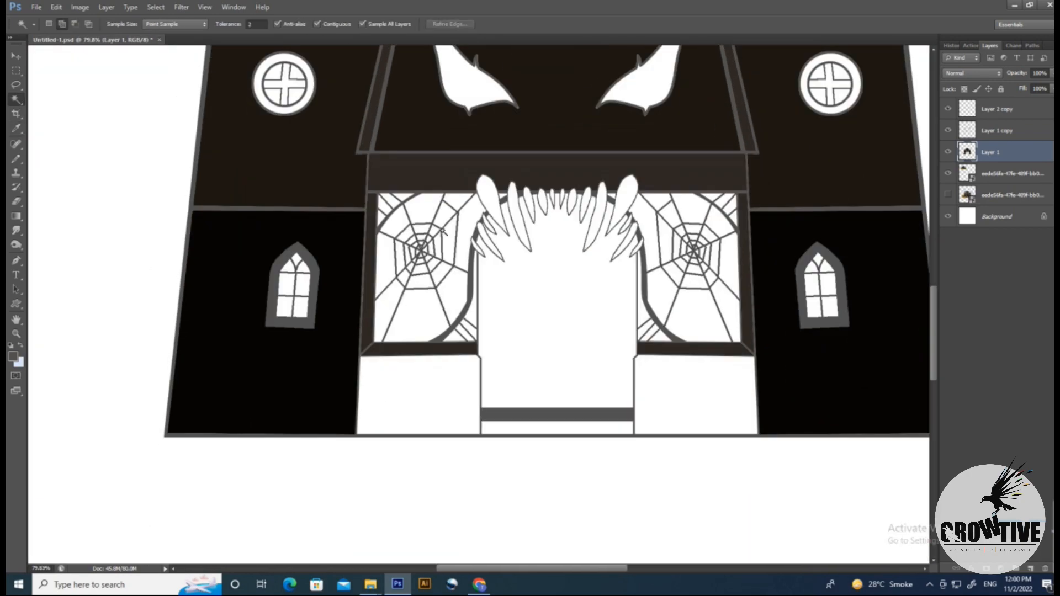
{"action": "left_click_drag", "start_coordinate": [484, 378], "coordinate": [467, 387]}
{"action": "left_click", "coordinate": [467, 388]}
{"action": "left_click", "coordinate": [646, 394]}
{"action": "left_click_drag", "start_coordinate": [627, 397], "coordinate": [599, 397]}
{"action": "key", "text": "i"}
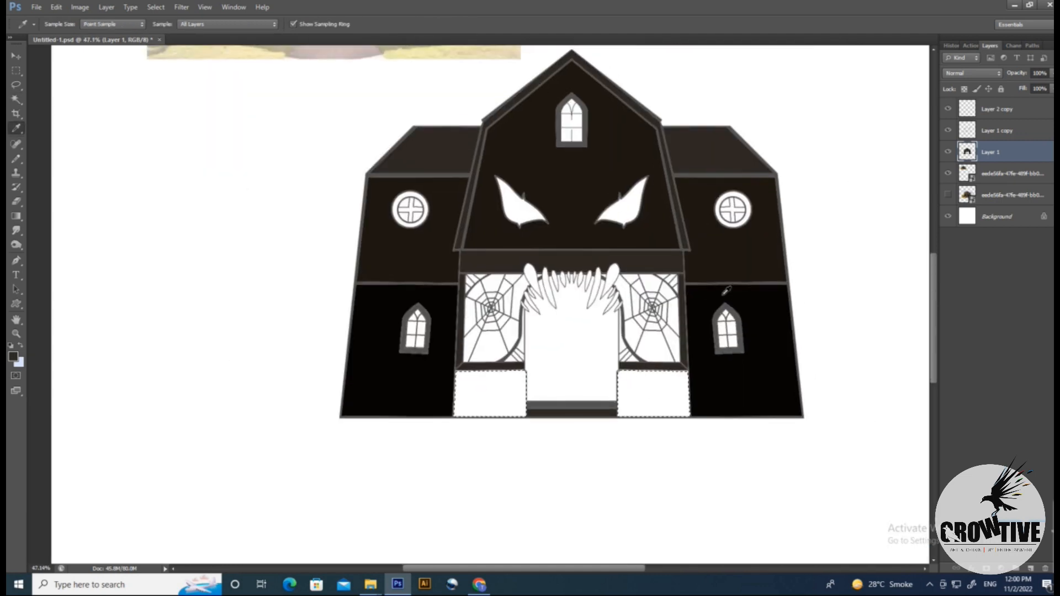
{"action": "mouse_move", "coordinate": [527, 395]}
{"action": "left_mouse_down"}
{"action": "mouse_move", "coordinate": [504, 409]}
{"action": "mouse_move", "coordinate": [547, 403]}
{"action": "left_mouse_up"}
{"action": "left_click_drag", "start_coordinate": [474, 266], "coordinate": [499, 266]}
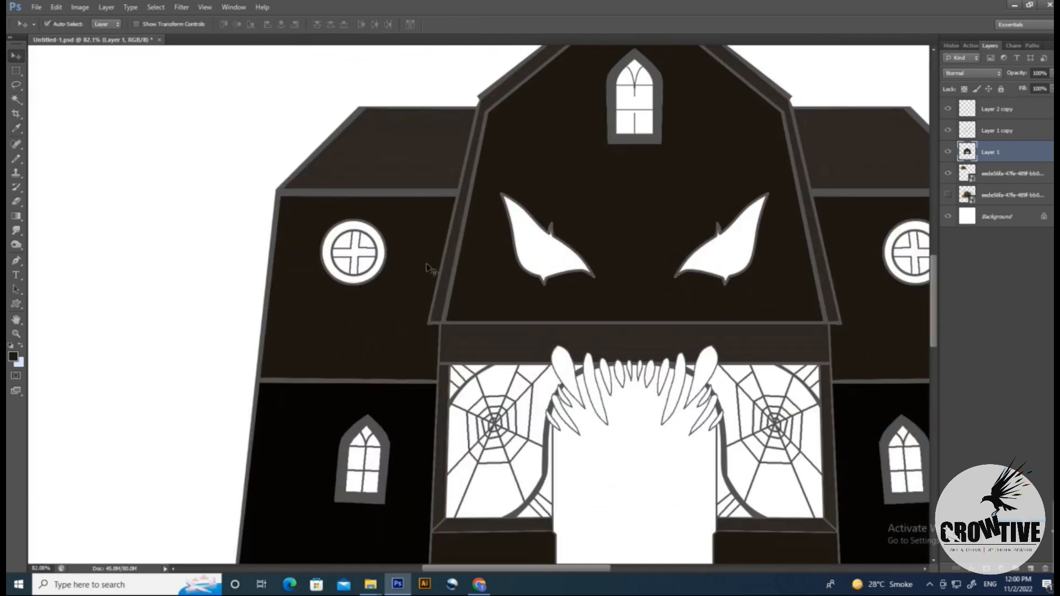
Step: Fill the round windows' frames with dark grey and their crossbars with dark brown on both side wings
{"action": "key", "text": "w"}
{"action": "left_click_drag", "start_coordinate": [431, 263], "coordinate": [417, 263]}
{"action": "left_click", "coordinate": [388, 245]}
{"action": "left_click", "coordinate": [795, 405]}
{"action": "key", "text": "alt+BackSpace"}
{"action": "key", "text": "ctrl+d"}
{"action": "mouse_move", "coordinate": [624, 293]}
{"action": "left_mouse_down"}
{"action": "mouse_move", "coordinate": [574, 292]}
{"action": "mouse_move", "coordinate": [607, 281]}
{"action": "left_mouse_up"}
{"action": "left_click_drag", "start_coordinate": [432, 266], "coordinate": [407, 266]}
{"action": "key", "text": "w"}
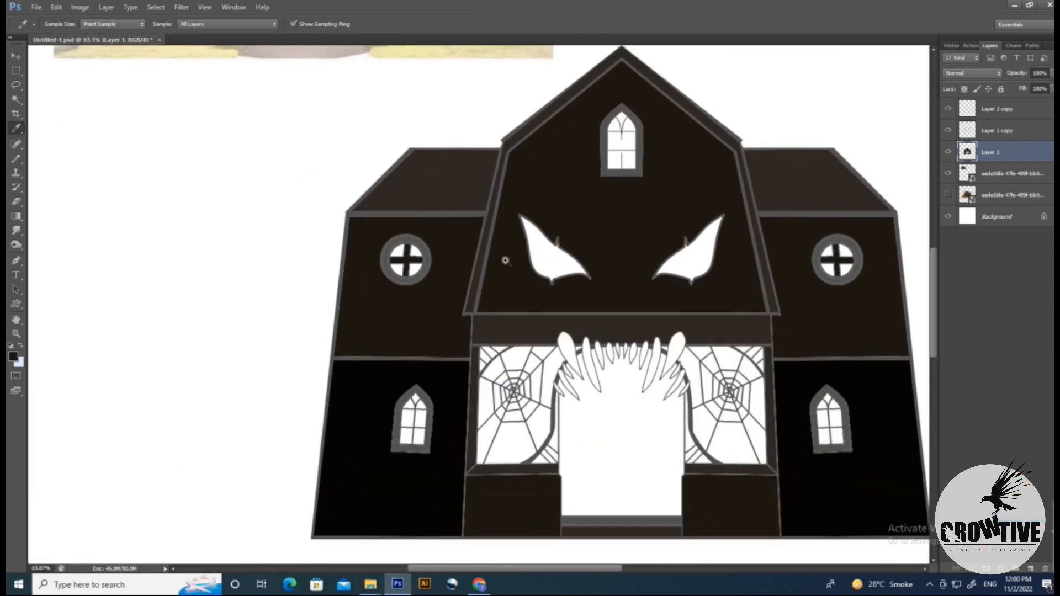
Step: Complete the vertical glazing bar of the arched gable window with a dark grey pencil line on the Layer 1 copy layer
{"action": "left_click_drag", "start_coordinate": [630, 114], "coordinate": [690, 220]}
{"action": "key", "text": "v"}
{"action": "left_click", "coordinate": [540, 239]}
{"action": "left_click_drag", "start_coordinate": [573, 386], "coordinate": [561, 387]}
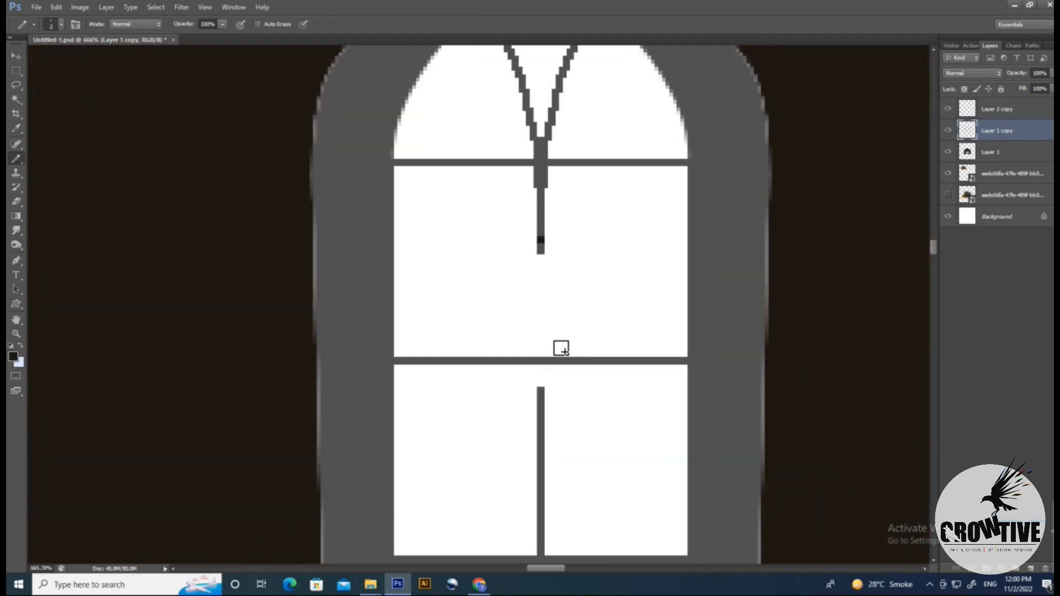
{"action": "mouse_move", "coordinate": [544, 429]}
{"action": "left_mouse_down"}
{"action": "mouse_move", "coordinate": [526, 258]}
{"action": "mouse_move", "coordinate": [473, 433]}
{"action": "mouse_move", "coordinate": [527, 433]}
{"action": "left_mouse_up"}
{"action": "key", "text": "v"}
Step: Select the gaps between the left spider web's threads and fill them with black on Layer 1
{"action": "key", "text": "w"}
{"action": "left_click_drag", "start_coordinate": [489, 360], "coordinate": [477, 360]}
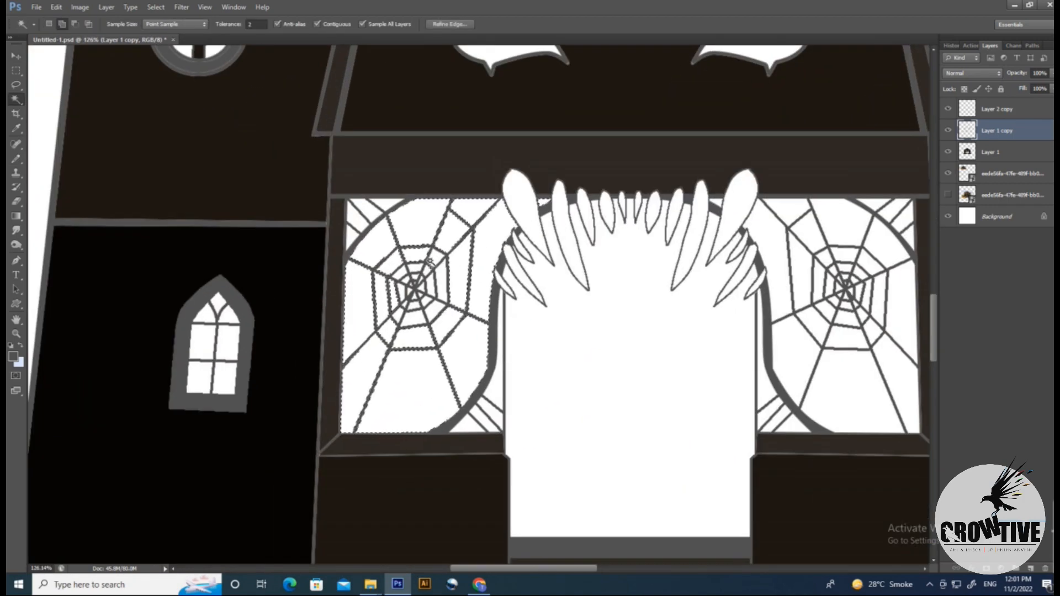
{"action": "scroll", "coordinate": [399, 288], "scroll_direction": "up", "scroll_amount": 10}
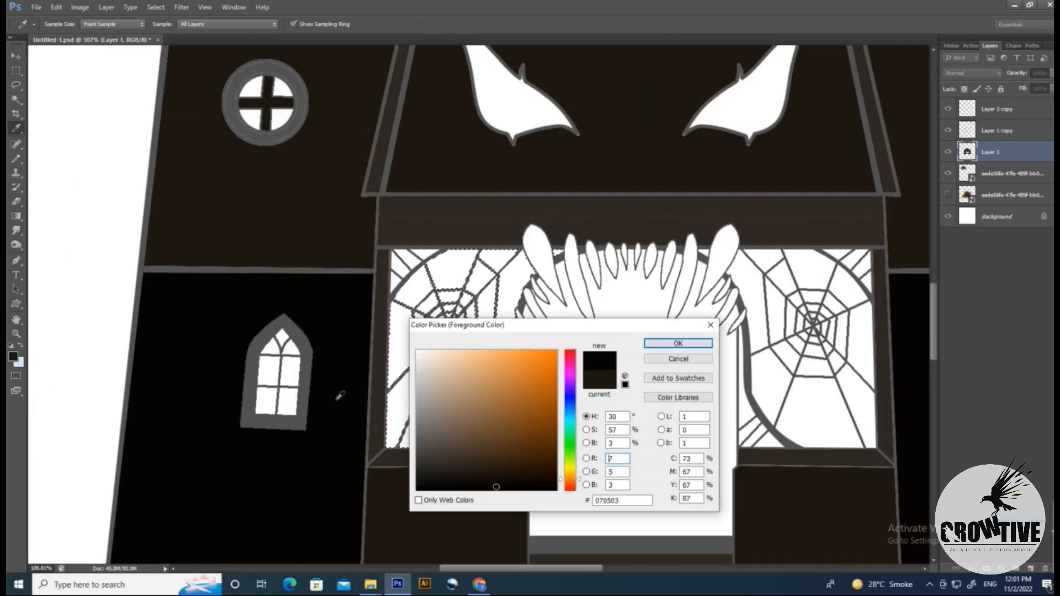
{"action": "key", "text": "Return"}
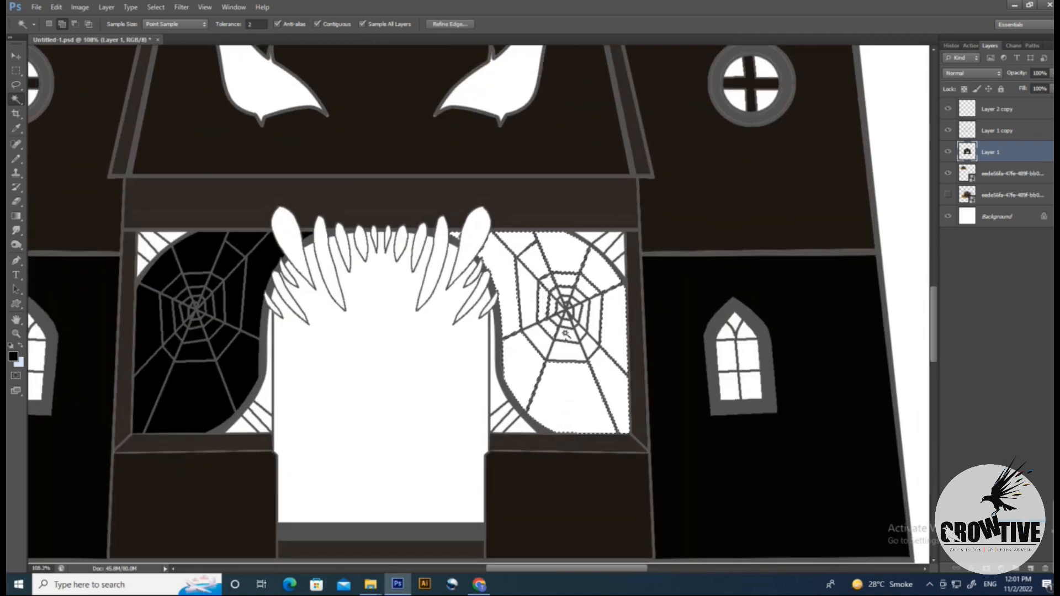
Step: Select the gaps of the right spider web and the doorway and fill them with black
{"action": "scroll", "coordinate": [591, 321], "scroll_direction": "up", "scroll_amount": 3}
{"action": "scroll", "coordinate": [563, 294], "scroll_direction": "up", "scroll_amount": 4}
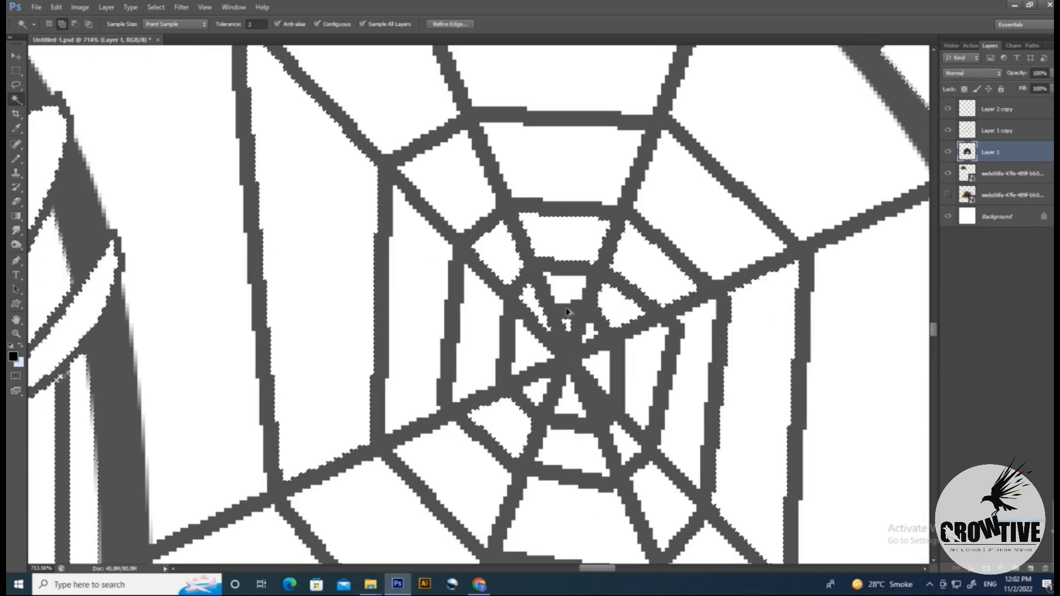
{"action": "key", "text": "alt+BackSpace"}
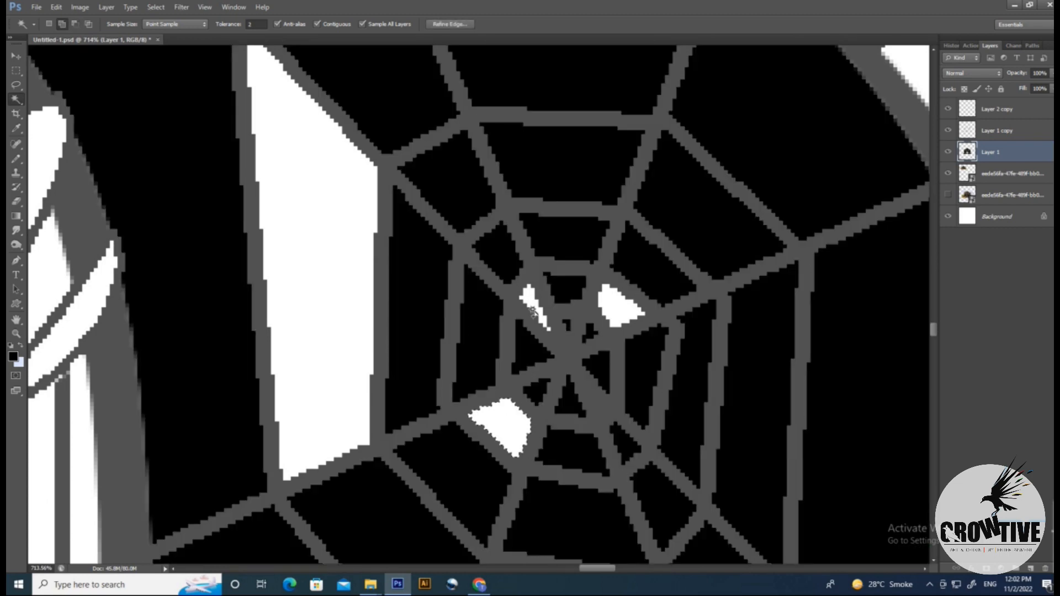
{"action": "scroll", "coordinate": [641, 310], "scroll_direction": "down", "scroll_amount": 8}
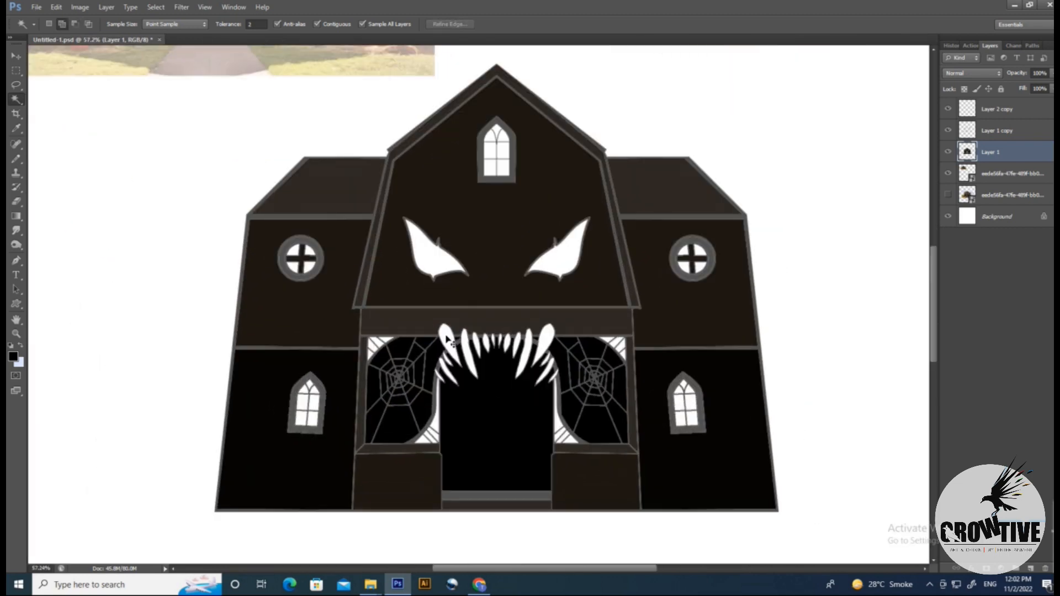
Step: Set the foreground colour to #f6b300 and fill the selected eyes, window panes and teeth on Layer 2
{"action": "scroll", "coordinate": [447, 340], "scroll_direction": "up", "scroll_amount": 3}
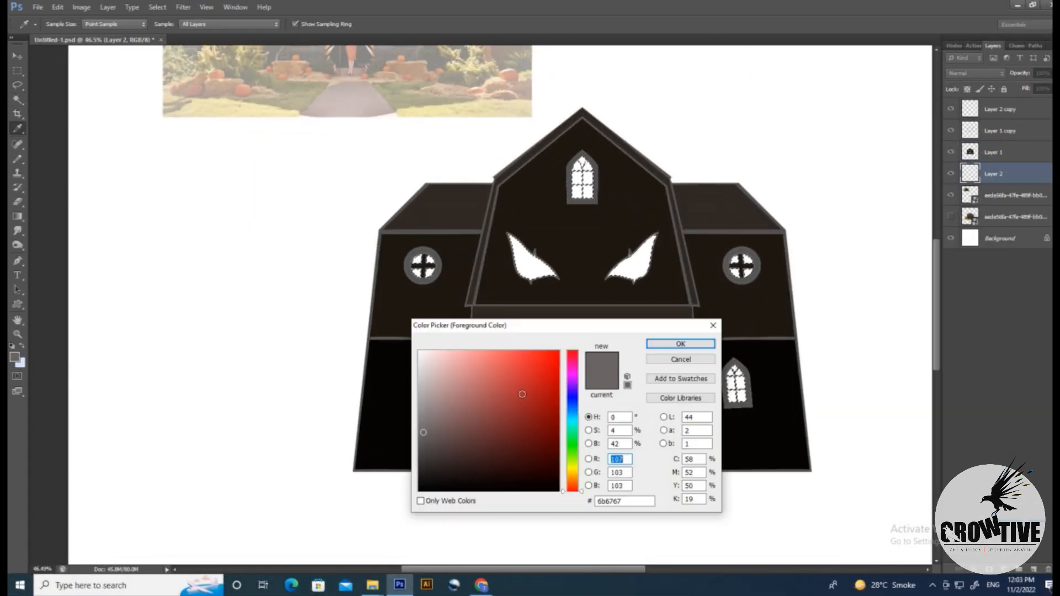
{"action": "type", "text": "f5b300"}
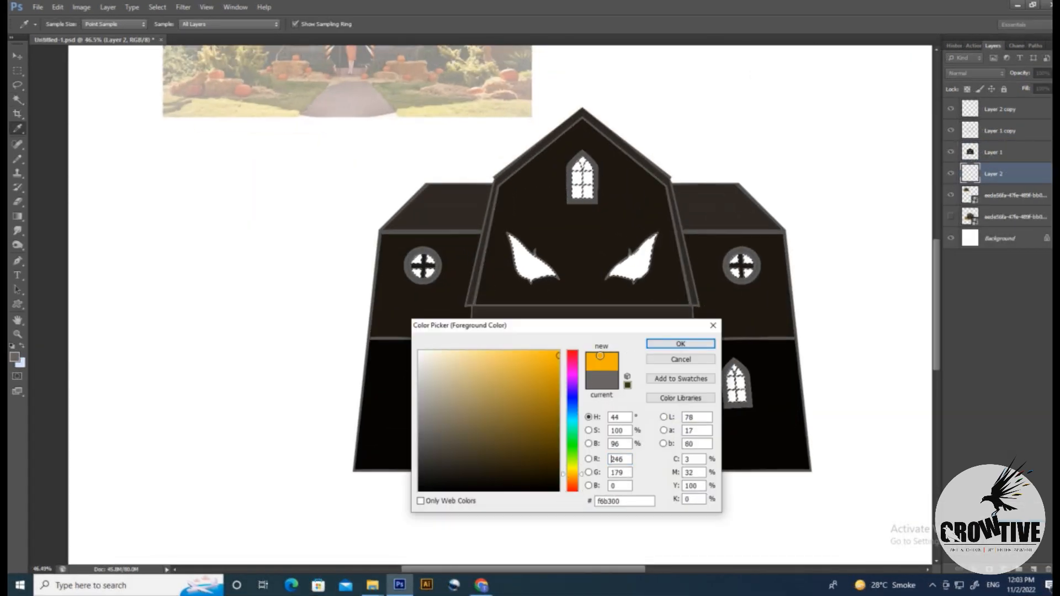
{"action": "left_click", "coordinate": [680, 343]}
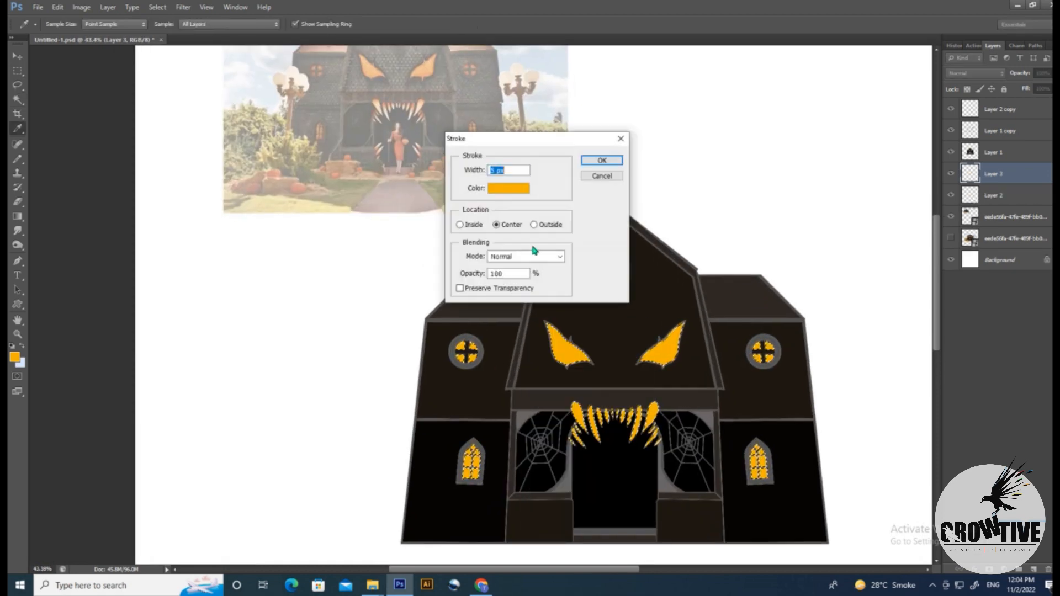
Step: Stroke the selected eyes, window panes and teeth with a darker orange on Layer 3, and clear the selection
{"action": "left_click", "coordinate": [504, 184]}
{"action": "left_click", "coordinate": [679, 346]}
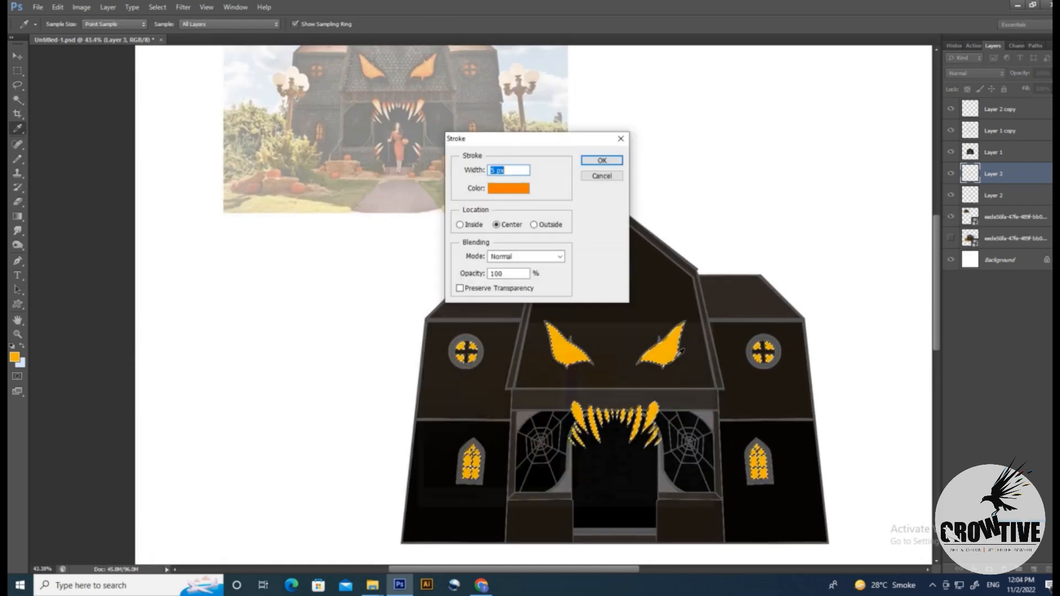
{"action": "right_click", "coordinate": [558, 316]}
{"action": "left_click", "coordinate": [575, 442]}
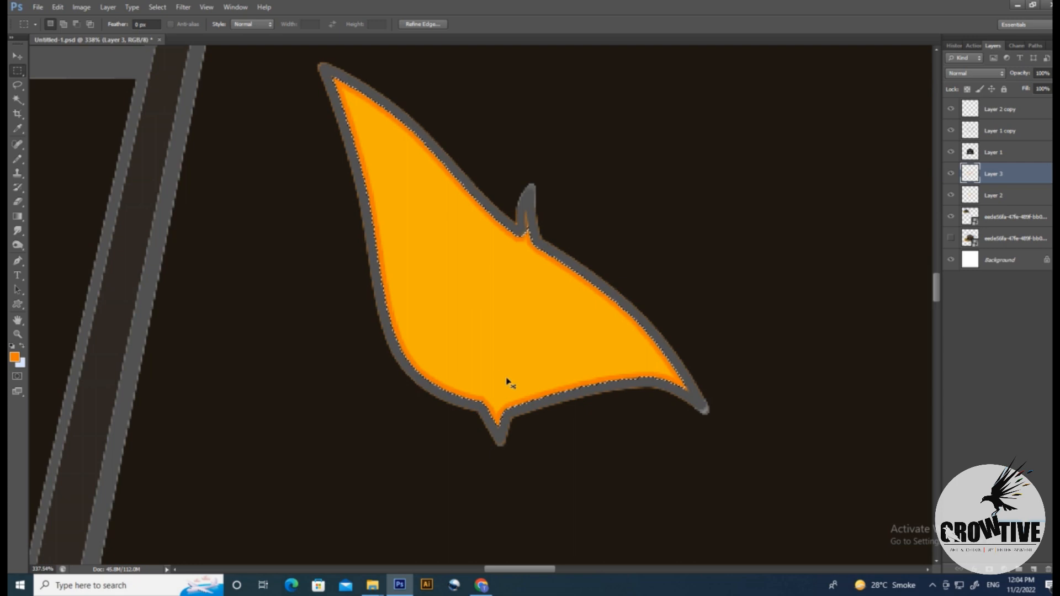
{"action": "right_click", "coordinate": [507, 381]}
{"action": "left_click", "coordinate": [531, 493]}
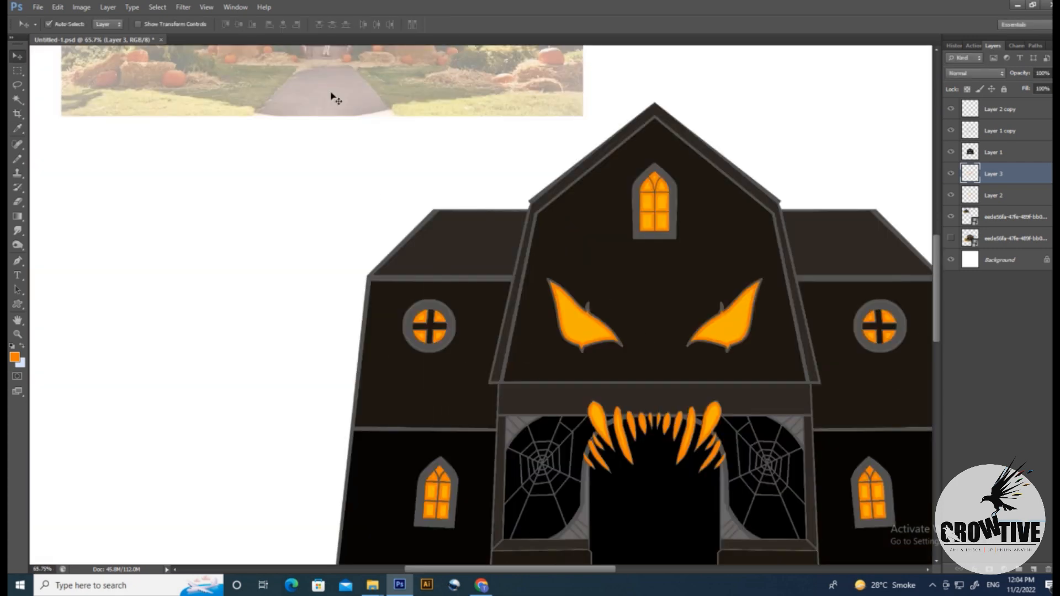
Step: Apply a Gaussian Blur to the orange outlines of the eyes, windows and teeth on Layer 3
{"action": "left_click", "coordinate": [182, 7]}
{"action": "mouse_move", "coordinate": [215, 119]}
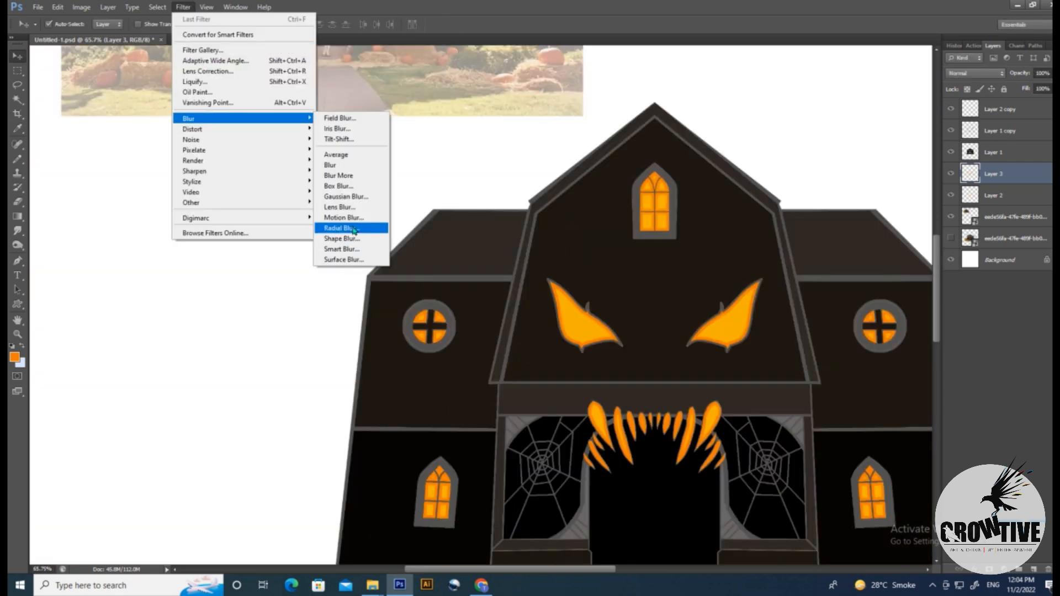
{"action": "left_click", "coordinate": [486, 221]}
{"action": "key", "text": "ctrl+z"}
{"action": "left_click", "coordinate": [183, 7]}
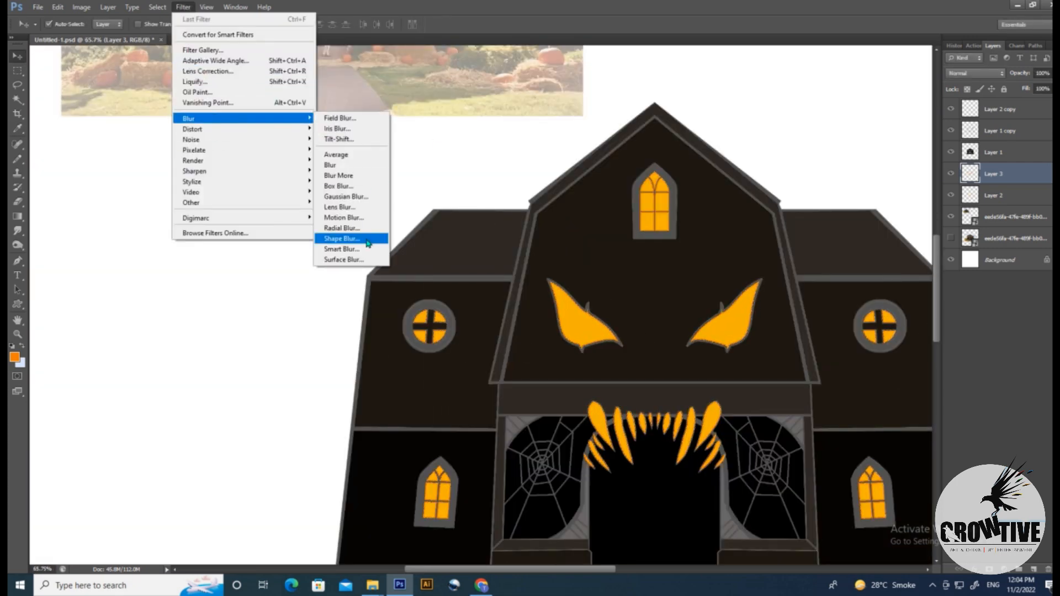
{"action": "left_click", "coordinate": [346, 196]}
{"action": "scroll", "coordinate": [598, 410], "scroll_direction": "up", "scroll_amount": 10}
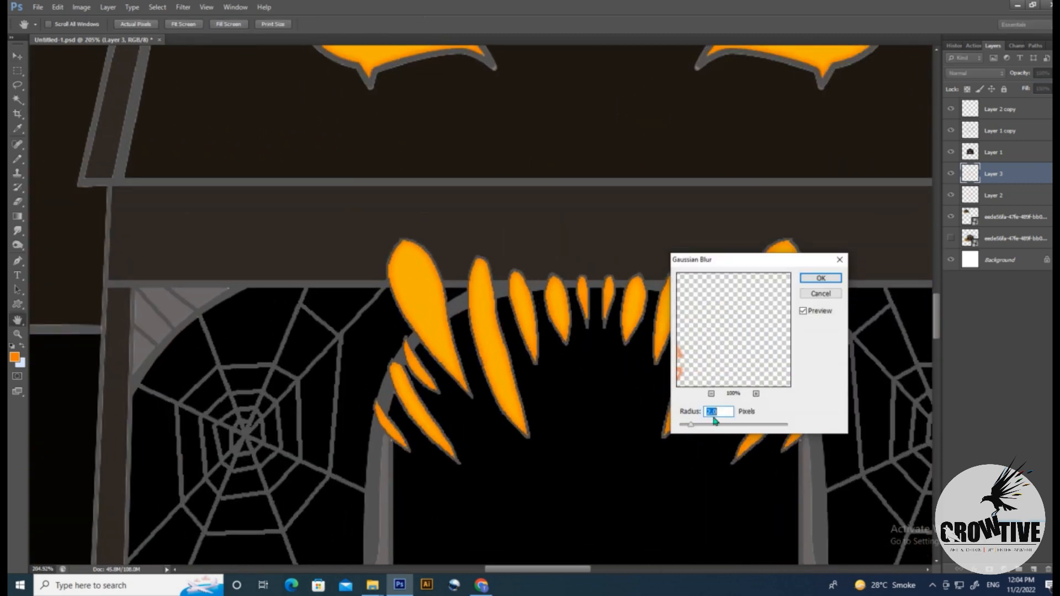
{"action": "left_click", "coordinate": [713, 412]}
{"action": "left_click", "coordinate": [825, 277]}
{"action": "scroll", "coordinate": [579, 344], "scroll_direction": "down", "scroll_amount": 8}
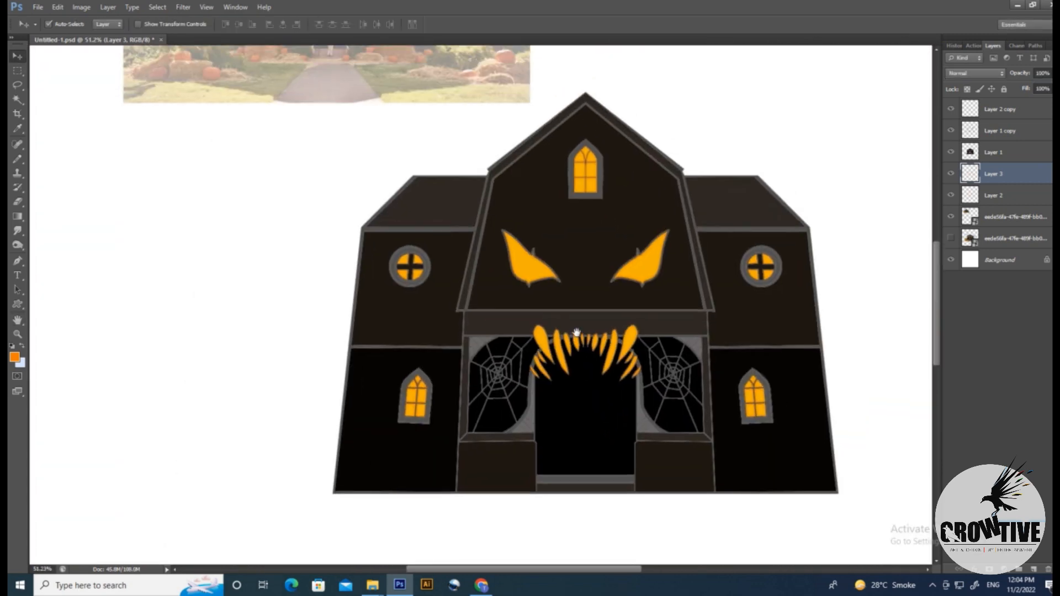
Step: Duplicate the blurred outline layer and merge the copy back into it to strengthen the glow
{"action": "key", "text": "ctrl+j"}
{"action": "scroll", "coordinate": [528, 262], "scroll_direction": "up", "scroll_amount": 10}
{"action": "scroll", "coordinate": [527, 315], "scroll_direction": "down", "scroll_amount": 10}
{"action": "key", "text": "ctrl+e"}
Step: Hide the remaining reference photo layer so only the house stays on the white background
{"action": "scroll", "coordinate": [608, 304], "scroll_direction": "up", "scroll_amount": 2}
{"action": "left_click_drag", "start_coordinate": [608, 304], "coordinate": [555, 304]}
{"action": "left_click", "coordinate": [544, 216]}
{"action": "left_click", "coordinate": [950, 217]}
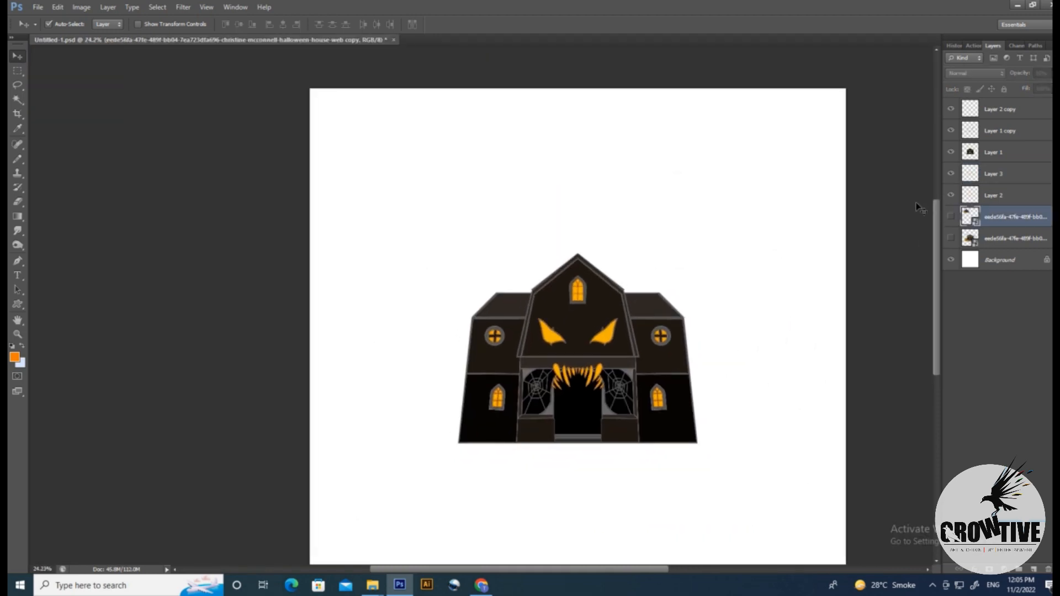
{"action": "scroll", "coordinate": [670, 289], "scroll_direction": "down", "scroll_amount": 3}
{"action": "scroll", "coordinate": [592, 246], "scroll_direction": "up", "scroll_amount": 4}
{"action": "scroll", "coordinate": [613, 285], "scroll_direction": "down", "scroll_amount": 1}
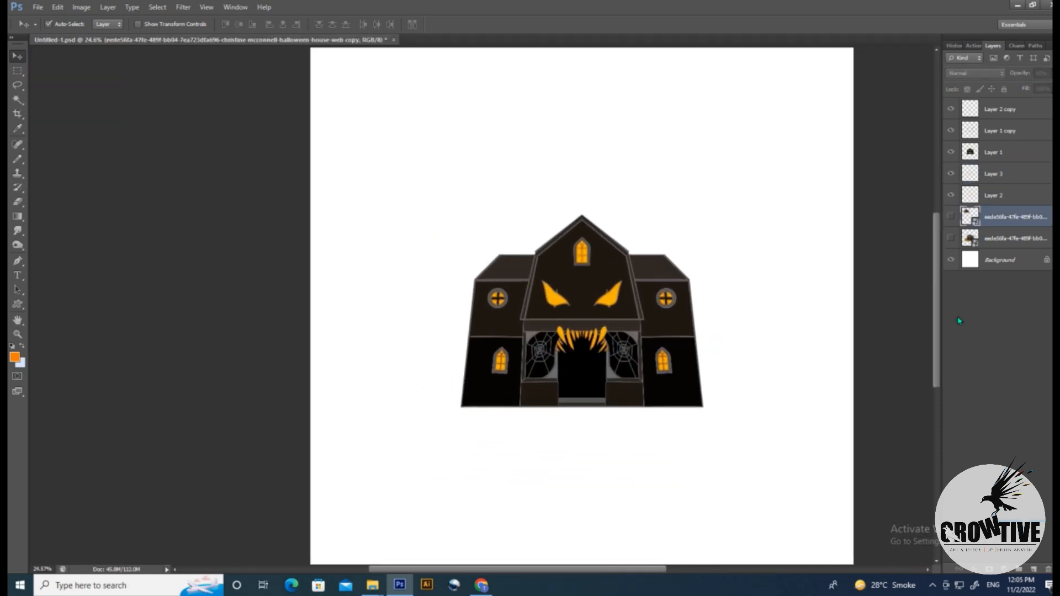
Step: Make a large circular selection behind the house on a new layer and fill it with #f5b300 as the moon
{"action": "left_click_drag", "start_coordinate": [616, 389], "coordinate": [588, 359]}
{"action": "key", "text": "ctrl+alt+shift+n"}
{"action": "key", "text": "m"}
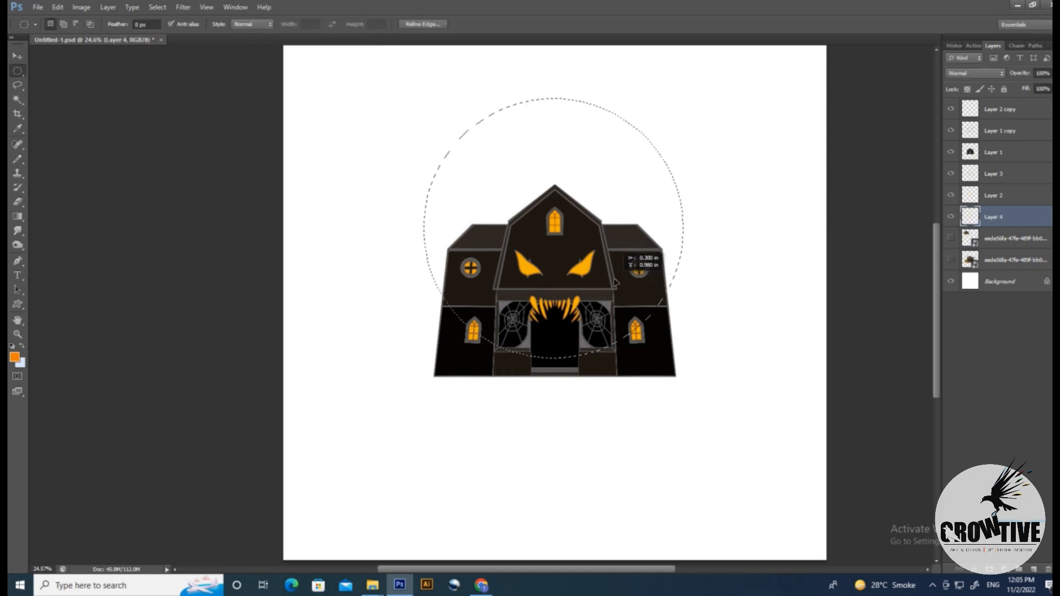
{"action": "left_click", "coordinate": [15, 359]}
{"action": "left_click", "coordinate": [582, 268]}
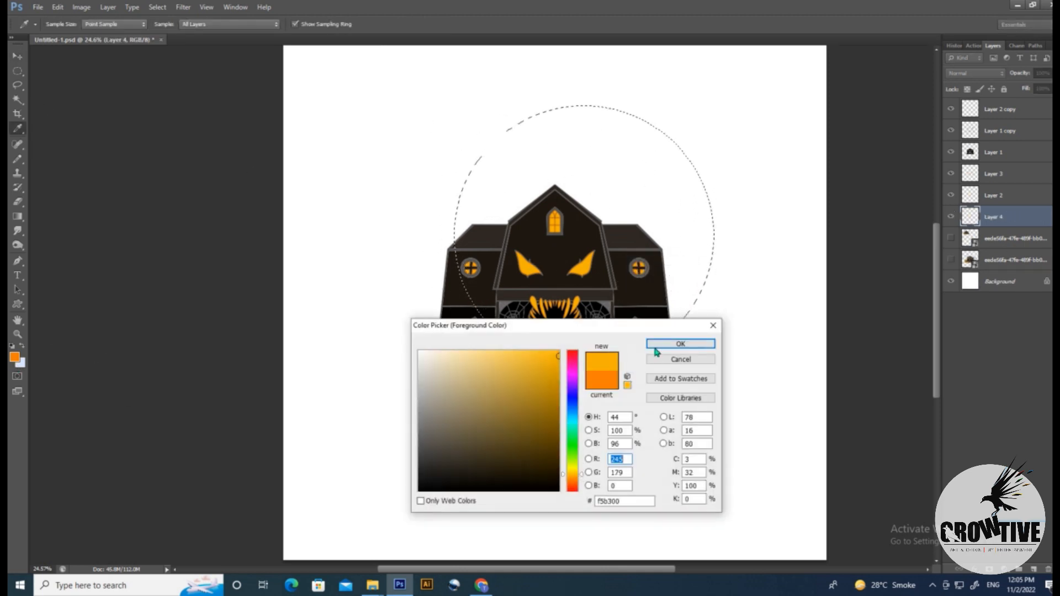
{"action": "left_click", "coordinate": [662, 345]}
{"action": "key", "text": "alt+BackSpace"}
{"action": "key", "text": "ctrl+d"}
{"action": "left_click_drag", "start_coordinate": [579, 294], "coordinate": [562, 301]}
{"action": "mouse_move", "coordinate": [569, 301]}
{"action": "left_mouse_down"}
{"action": "mouse_move", "coordinate": [559, 301]}
{"action": "mouse_move", "coordinate": [569, 293]}
{"action": "left_mouse_up"}
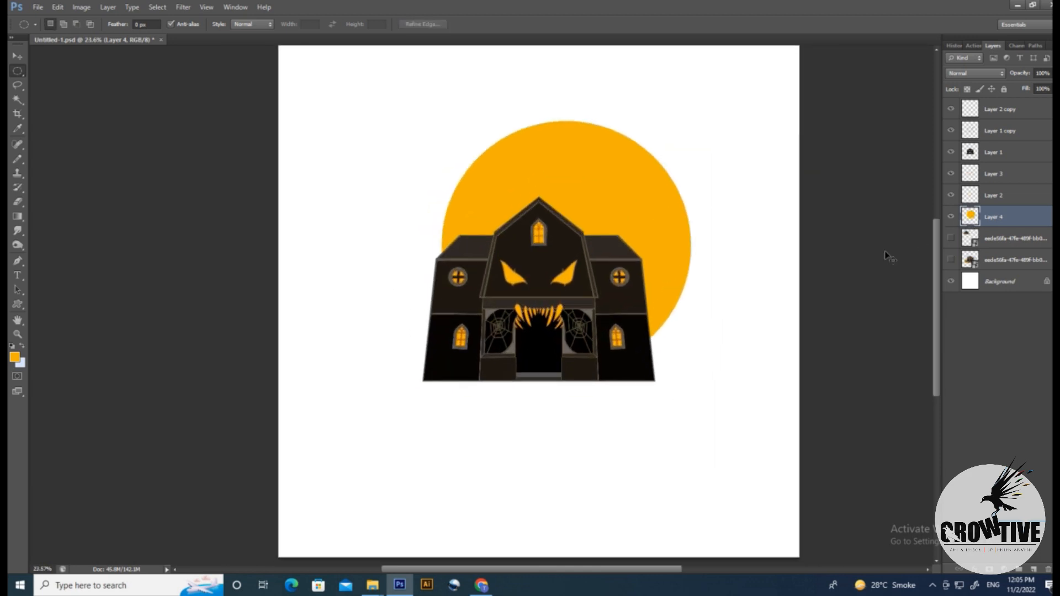
Step: Duplicate the moon layer, shift the copy slightly upward, and recolour it with a darker orange
{"action": "key", "text": "ctrl+j"}
{"action": "key", "text": "ctrl+t"}
{"action": "left_click_drag", "start_coordinate": [567, 188], "coordinate": [568, 165]}
{"action": "key", "text": "Return"}
{"action": "left_click", "coordinate": [15, 357]}
{"action": "left_click", "coordinate": [573, 479]}
{"action": "left_click", "coordinate": [675, 341]}
{"action": "key", "text": "alt+shift+BackSpace"}
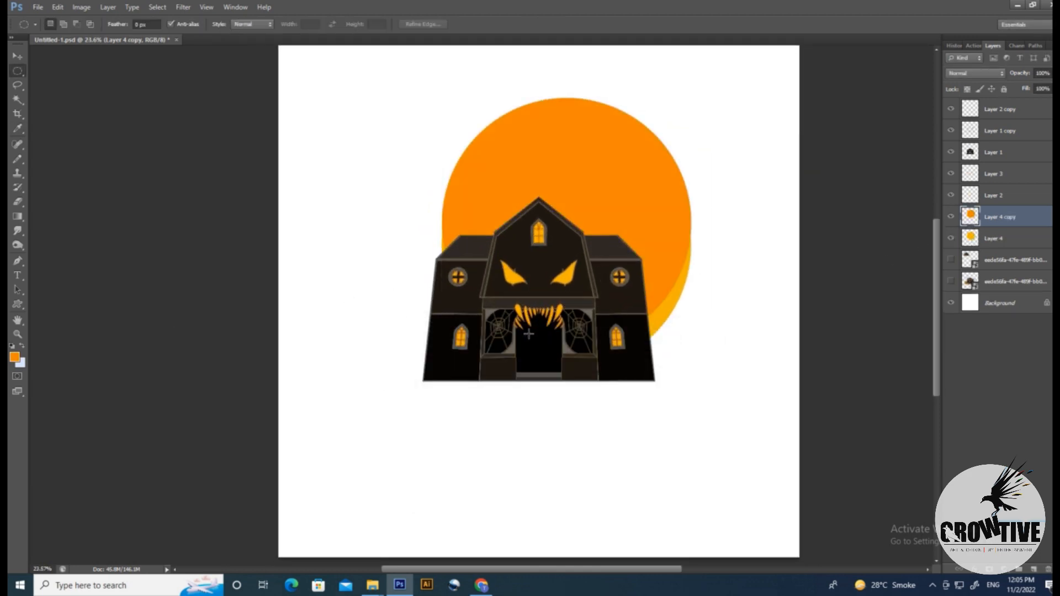
Step: Erase the upper part of the orange circle with a large eraser at 0% hardness and move the remaining shading down onto the moon
{"action": "left_click", "coordinate": [62, 25]}
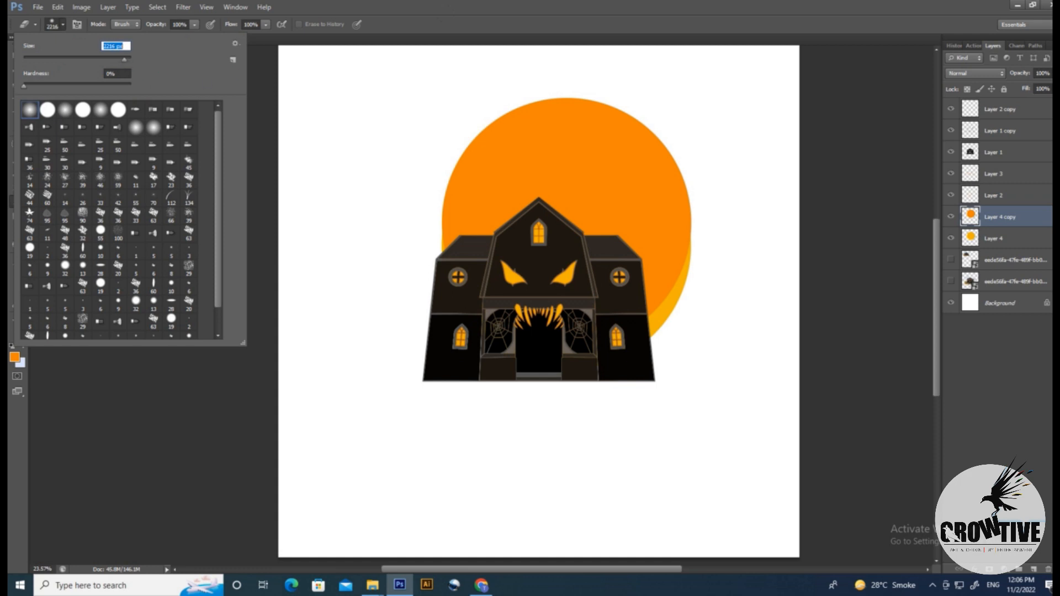
{"action": "left_click", "coordinate": [567, 149]}
{"action": "left_click", "coordinate": [567, 182]}
{"action": "key", "text": "ctrl+t"}
{"action": "left_click_drag", "start_coordinate": [611, 221], "coordinate": [612, 244]}
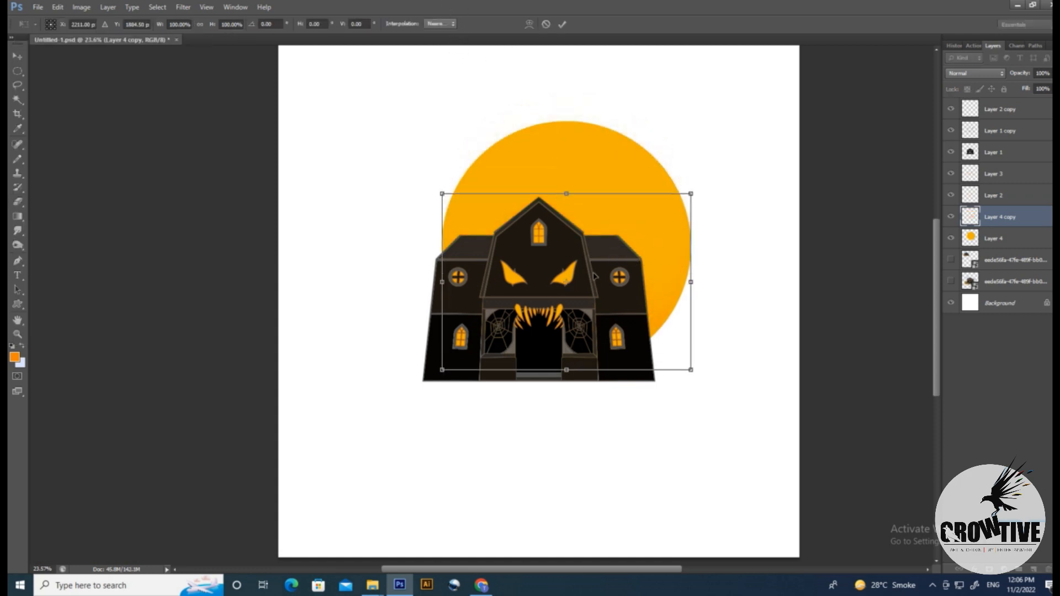
{"action": "key", "text": "Return"}
{"action": "key", "text": "ctrl+j"}
{"action": "key", "text": "ctrl+z"}
Step: Select both moon layers together and move them so the moon is centred behind the house
{"action": "scroll", "coordinate": [618, 243], "scroll_direction": "down", "scroll_amount": 1}
{"action": "key", "text": "ctrl+0"}
{"action": "key", "text": "v"}
{"action": "left_click", "coordinate": [994, 238], "text": "shift"}
{"action": "key", "text": "ctrl+t"}
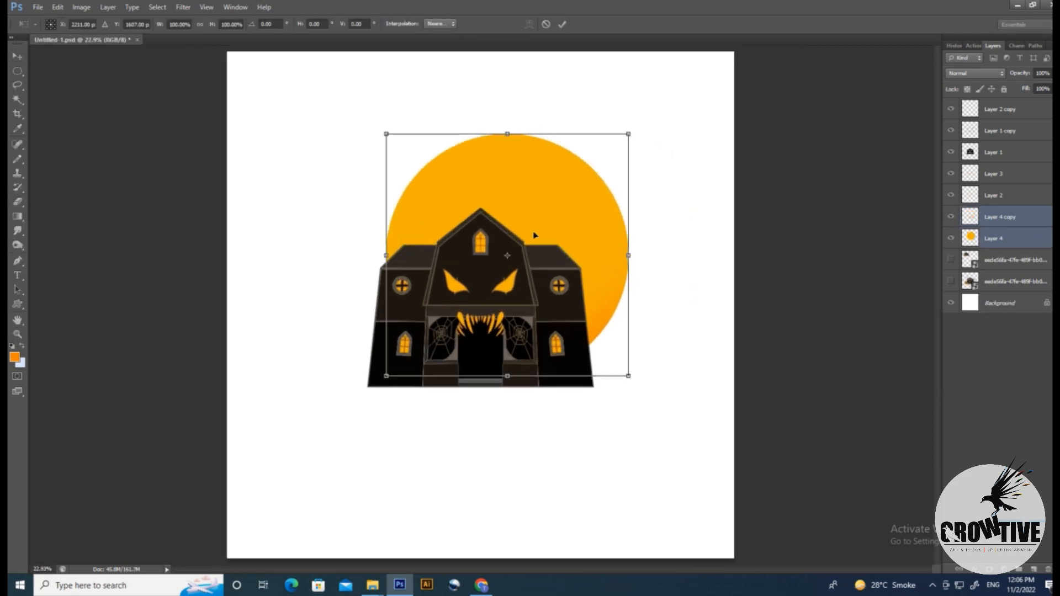
{"action": "left_click_drag", "start_coordinate": [534, 234], "coordinate": [536, 237]}
{"action": "key", "text": "Return"}
{"action": "scroll", "coordinate": [585, 194], "scroll_direction": "down", "scroll_amount": 3}
{"action": "scroll", "coordinate": [580, 204], "scroll_direction": "up", "scroll_amount": 4}
{"action": "scroll", "coordinate": [576, 209], "scroll_direction": "down", "scroll_amount": 1}
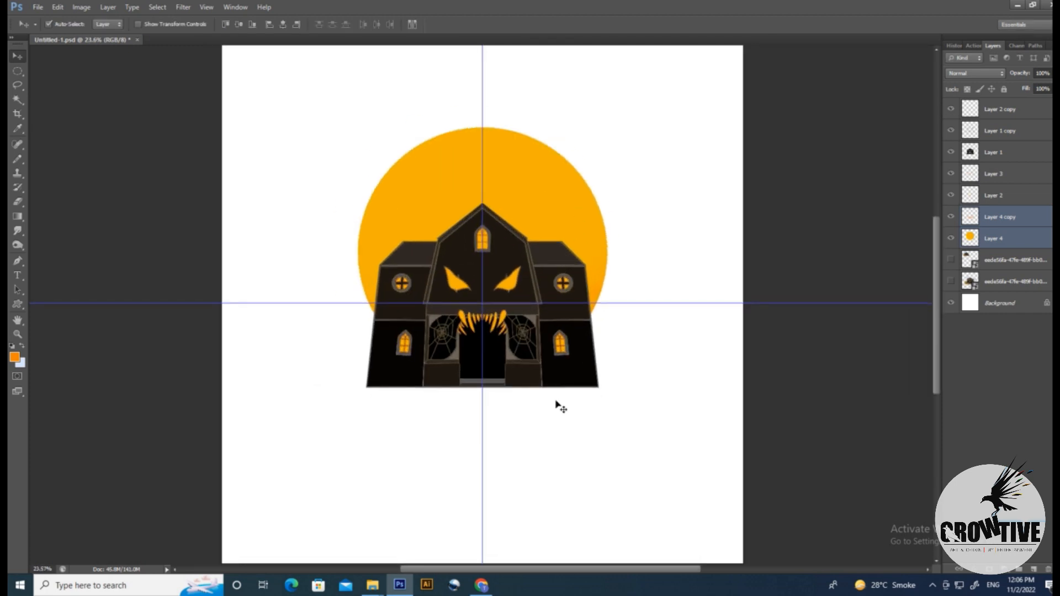
Step: Draw a wide, shallow arc under the house's base on a new layer and stroke it in green as the ground line
{"action": "left_click_drag", "start_coordinate": [509, 408], "coordinate": [576, 344]}
{"action": "key", "text": "p"}
{"action": "scroll", "coordinate": [448, 338], "scroll_direction": "up", "scroll_amount": 2}
{"action": "key", "text": "ctrl+shift+alt+n"}
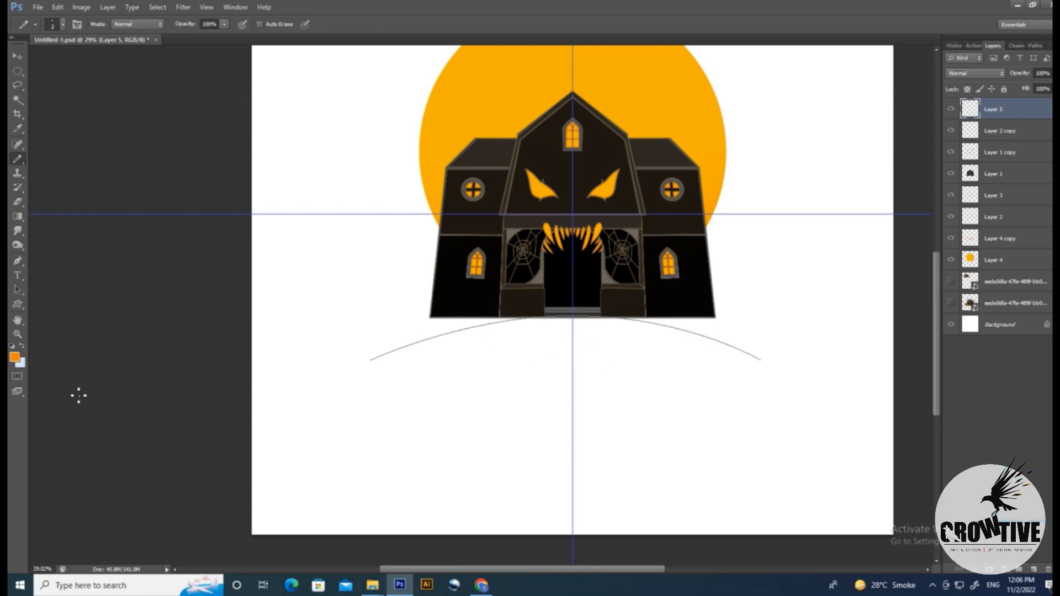
{"action": "left_click", "coordinate": [15, 357]}
{"action": "key", "text": "Return"}
{"action": "left_click_drag", "start_coordinate": [453, 318], "coordinate": [489, 317]}
{"action": "mouse_move", "coordinate": [281, 408]}
{"action": "left_mouse_down"}
{"action": "mouse_move", "coordinate": [350, 370]}
{"action": "mouse_move", "coordinate": [276, 370]}
{"action": "left_mouse_up"}
{"action": "left_click_drag", "start_coordinate": [599, 324], "coordinate": [661, 318]}
Step: Outline five pointed grass blades on the green ground line with the Pen tool and convert the path to a selection
{"action": "key", "text": "p"}
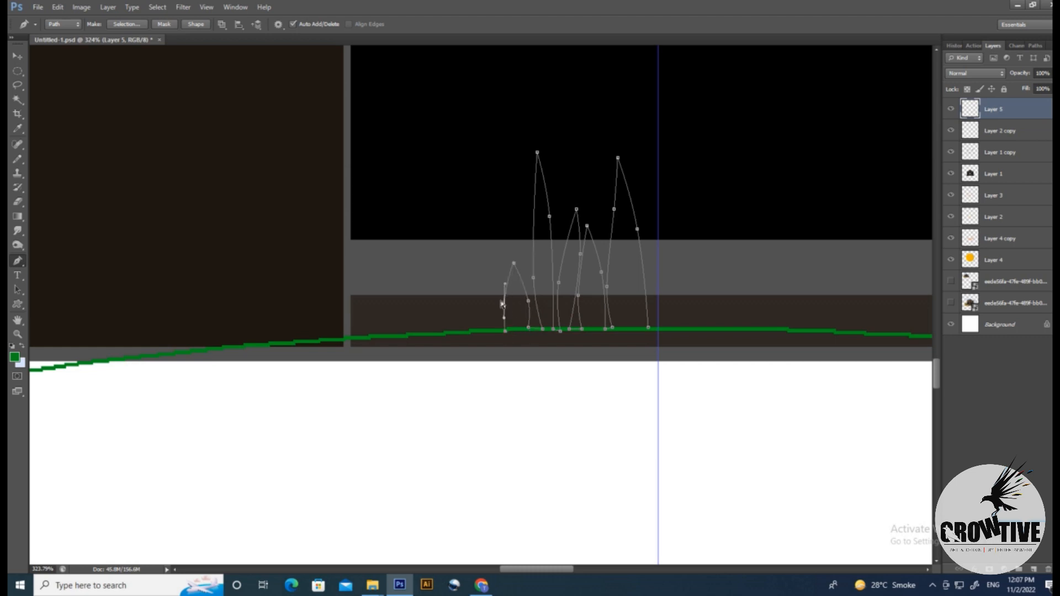
{"action": "key", "text": "ctrl+Return"}
{"action": "key", "text": "alt+BackSpace"}
{"action": "key", "text": "ctrl+d"}
{"action": "key", "text": "ctrl+alt+z"}
{"action": "key", "text": "ctrl+alt+z"}
Step: Add a new layer, fill the grass blade selection with green, and deselect it
{"action": "key", "text": "ctrl+shift+n"}
{"action": "key", "text": "Return"}
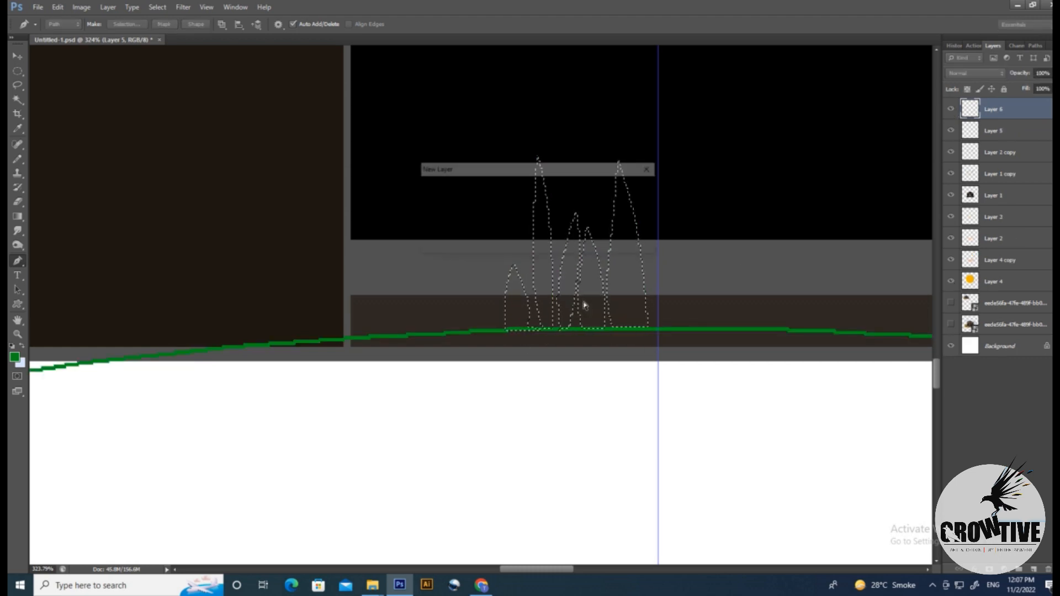
{"action": "key", "text": "alt+BackSpace"}
{"action": "key", "text": "ctrl+d"}
Step: Place a copy of the grass tuft directly beside the original on its left and tilt it to follow the ground line
{"action": "key", "text": "v"}
{"action": "left_click_drag", "start_coordinate": [579, 298], "coordinate": [434, 304]}
{"action": "key", "text": "ctrl+t"}
{"action": "left_click_drag", "start_coordinate": [519, 368], "coordinate": [523, 364]}
{"action": "key", "text": "Return"}
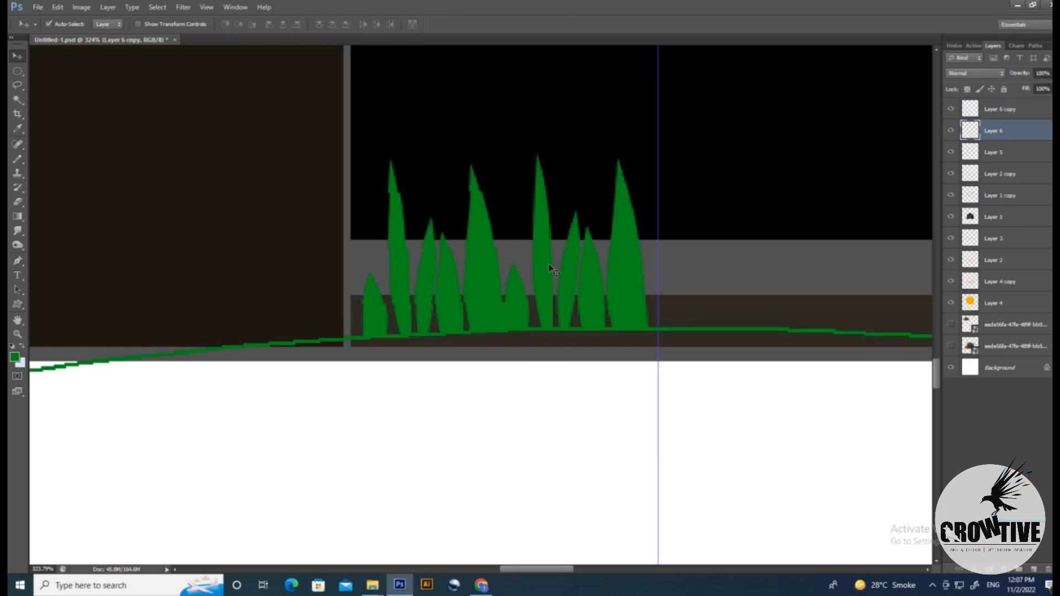
Step: Add another copy of the grass tuft directly left of the existing ones and rotate it to the ground line's slope
{"action": "left_click_drag", "start_coordinate": [548, 264], "coordinate": [260, 276], "text": "alt"}
{"action": "key", "text": "ctrl+t"}
{"action": "left_click_drag", "start_coordinate": [373, 360], "coordinate": [378, 355]}
{"action": "left_click_drag", "start_coordinate": [344, 309], "coordinate": [339, 306]}
{"action": "left_click_drag", "start_coordinate": [381, 343], "coordinate": [386, 337]}
{"action": "key", "text": "Return"}
{"action": "left_click_drag", "start_coordinate": [453, 335], "coordinate": [639, 305]}
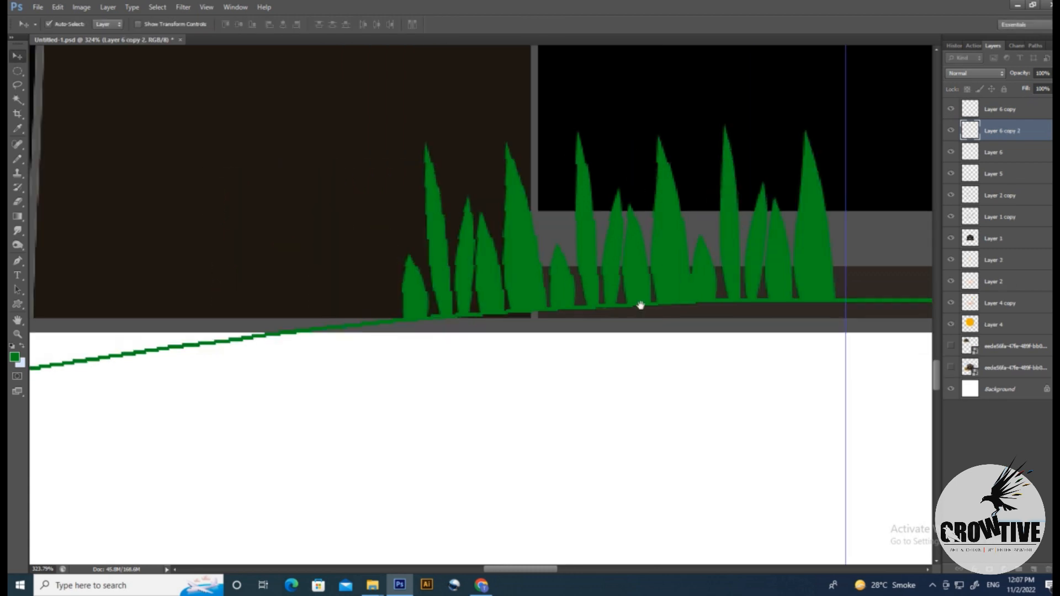
Step: Extend the grass leftwards with two more tuft copies, tilting each one to follow the ground line
{"action": "left_click_drag", "start_coordinate": [803, 267], "coordinate": [369, 291], "text": "alt"}
{"action": "key", "text": "ctrl+t"}
{"action": "left_click_drag", "start_coordinate": [408, 385], "coordinate": [420, 377]}
{"action": "left_click_drag", "start_coordinate": [380, 300], "coordinate": [408, 296]}
{"action": "key", "text": "Return"}
{"action": "key", "text": "ctrl+t"}
{"action": "left_click_drag", "start_coordinate": [436, 361], "coordinate": [484, 347]}
{"action": "key", "text": "Return"}
{"action": "key", "text": "ctrl+t"}
{"action": "key", "text": "Return"}
{"action": "scroll", "coordinate": [480, 326], "scroll_direction": "down", "scroll_amount": 3}
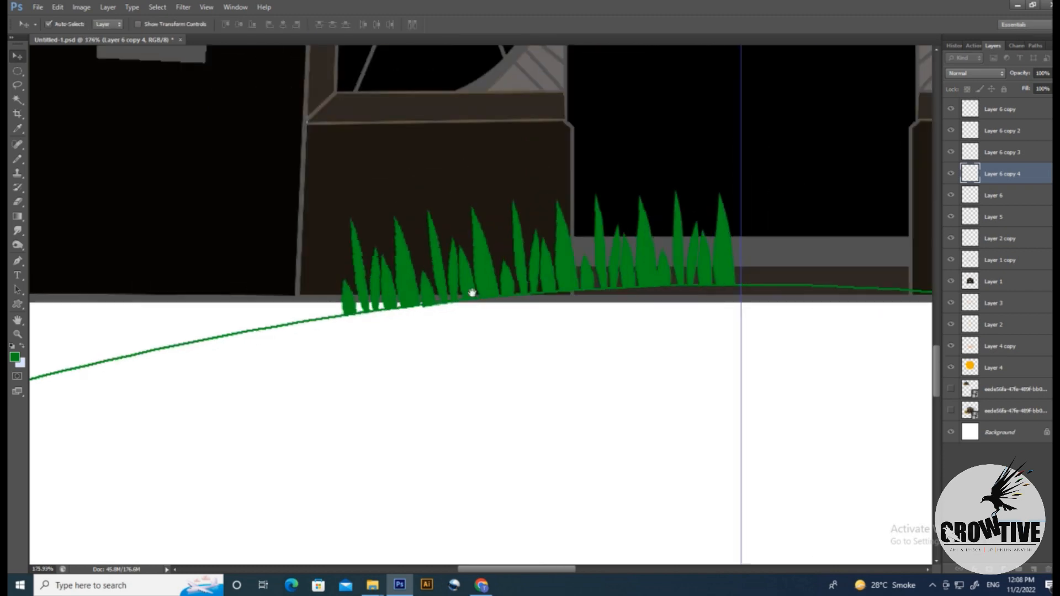
Step: Add a grass tuft copy across the outer edge of the porch's left pillar and tilt it to the slope
{"action": "left_click_drag", "start_coordinate": [471, 293], "coordinate": [455, 295]}
{"action": "left_click_drag", "start_coordinate": [709, 260], "coordinate": [278, 299], "text": "alt"}
{"action": "scroll", "coordinate": [293, 296], "scroll_direction": "up", "scroll_amount": 1}
{"action": "key", "text": "ctrl+t"}
{"action": "left_click_drag", "start_coordinate": [348, 362], "coordinate": [364, 348]}
{"action": "left_click_drag", "start_coordinate": [296, 282], "coordinate": [296, 289]}
{"action": "key", "text": "Return"}
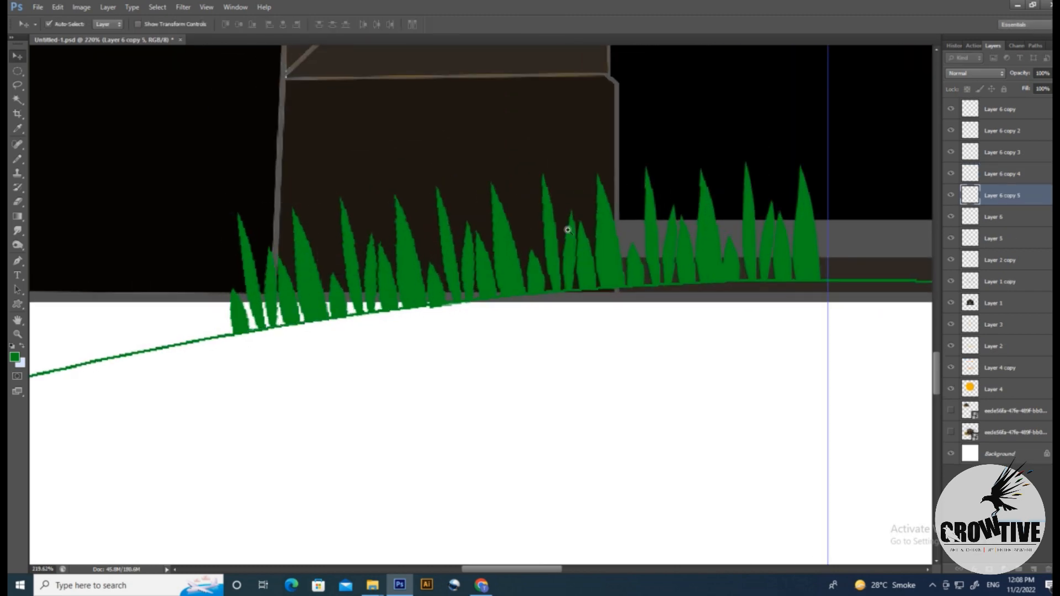
Step: Place the next grass tuft copy beyond the left pillar, in front of the black side wall, and fit it to the ground line
{"action": "scroll", "coordinate": [544, 224], "scroll_direction": "down", "scroll_amount": 5}
{"action": "scroll", "coordinate": [411, 267], "scroll_direction": "up", "scroll_amount": 3}
{"action": "left_click_drag", "start_coordinate": [634, 235], "coordinate": [450, 271], "text": "alt"}
{"action": "key", "text": "ctrl+t"}
{"action": "left_click_drag", "start_coordinate": [407, 244], "coordinate": [408, 248]}
{"action": "key", "text": "Return"}
{"action": "scroll", "coordinate": [491, 293], "scroll_direction": "down", "scroll_amount": 2}
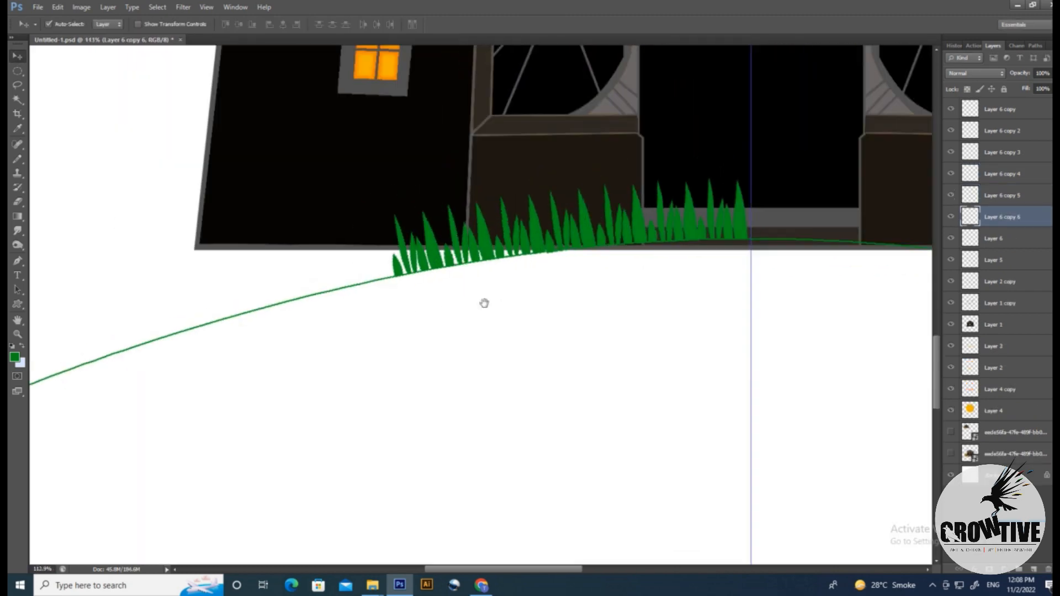
Step: Copy a grass tuft further down the left slope of the ground line, towards the house's outer wall
{"action": "left_click_drag", "start_coordinate": [484, 303], "coordinate": [548, 303]}
{"action": "left_click_drag", "start_coordinate": [501, 258], "coordinate": [381, 280], "text": "alt"}
{"action": "scroll", "coordinate": [439, 279], "scroll_direction": "up", "scroll_amount": 4}
{"action": "left_click_drag", "start_coordinate": [381, 280], "coordinate": [370, 285], "text": "alt"}
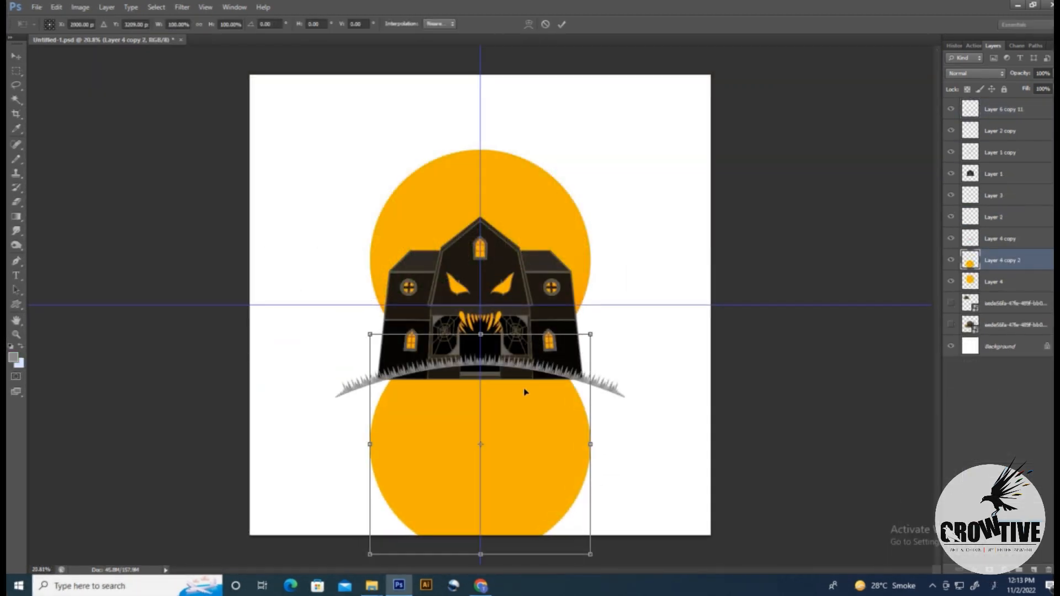
Step: Scale the orange circle copy below the house to 148.48% and move it slightly down as the ground shape
{"action": "left_click_drag", "start_coordinate": [592, 332], "coordinate": [644, 288]}
{"action": "left_click_drag", "start_coordinate": [586, 371], "coordinate": [587, 392]}
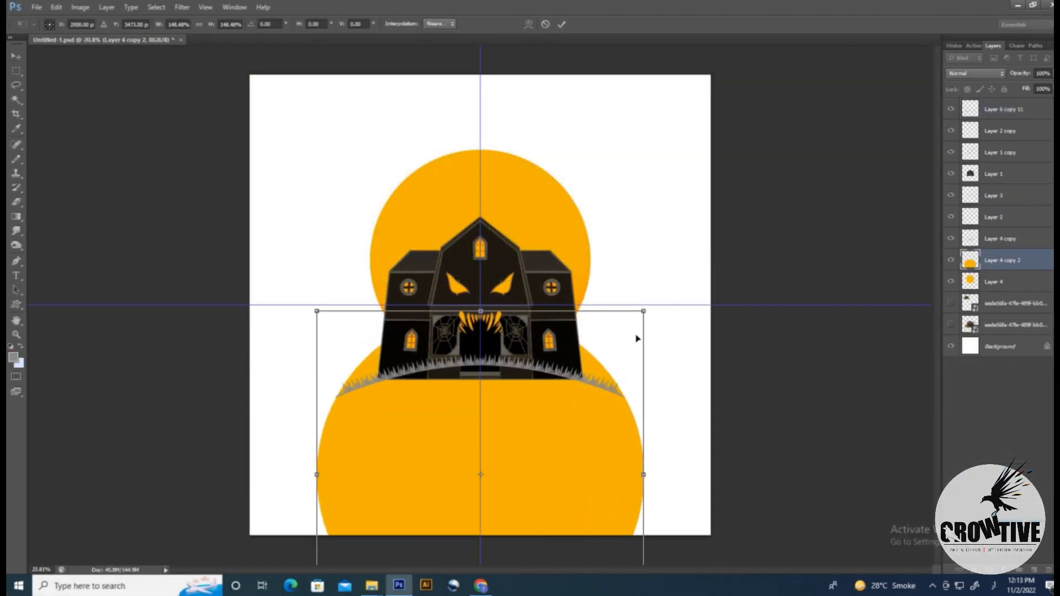
{"action": "key", "text": "Return"}
Step: Trace the underside of the grass's left half with the Pen tool and remove the orange ground area above it
{"action": "scroll", "coordinate": [337, 398], "scroll_direction": "up", "scroll_amount": 10}
{"action": "key", "text": "p"}
{"action": "left_click", "coordinate": [327, 366]}
{"action": "left_click_drag", "start_coordinate": [327, 369], "coordinate": [43, 393]}
{"action": "left_click_drag", "start_coordinate": [582, 197], "coordinate": [474, 240]}
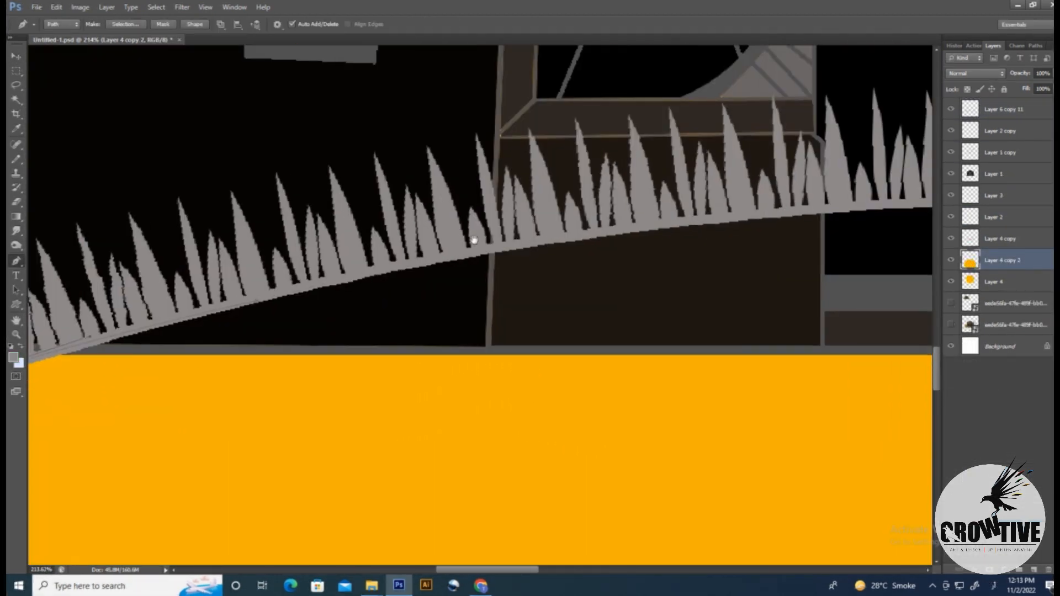
{"action": "scroll", "coordinate": [474, 240], "scroll_direction": "down", "scroll_amount": 10}
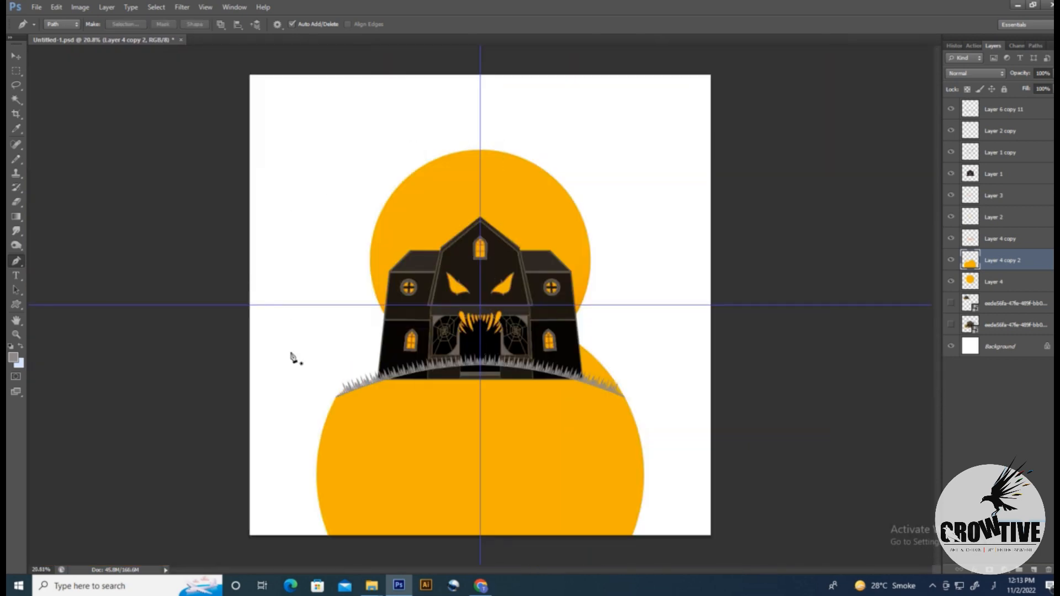
{"action": "scroll", "coordinate": [558, 337], "scroll_direction": "down", "scroll_amount": 3}
Step: Delete the right half of the orange ground shape and replace it with a mirrored, merged copy of the left half
{"action": "key", "text": "m"}
{"action": "left_click_drag", "start_coordinate": [480, 131], "coordinate": [652, 486]}
{"action": "key", "text": "Delete"}
{"action": "key", "text": "ctrl+j"}
{"action": "key", "text": "ctrl+t"}
{"action": "left_click_drag", "start_coordinate": [400, 437], "coordinate": [523, 437]}
{"action": "key", "text": "Return"}
{"action": "key", "text": "ctrl+e"}
Step: Bring the ground shape in front of the house and fill it with the grass's grey
{"action": "scroll", "coordinate": [502, 362], "scroll_direction": "up", "scroll_amount": 3}
{"action": "key", "text": "ctrl+]"}
{"action": "key", "text": "ctrl+]"}
{"action": "key", "text": "ctrl+]"}
{"action": "key", "text": "ctrl+]"}
{"action": "key", "text": "ctrl+]"}
{"action": "scroll", "coordinate": [521, 391], "scroll_direction": "up", "scroll_amount": 2}
{"action": "key", "text": "v"}
{"action": "key", "text": "alt+shift+BackSpace"}
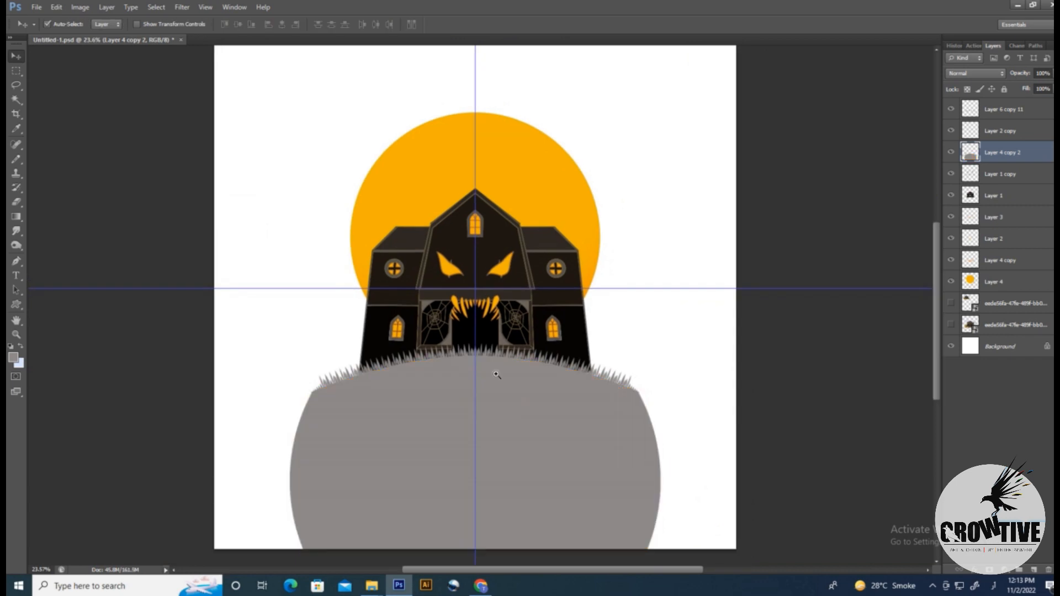
{"action": "scroll", "coordinate": [496, 375], "scroll_direction": "up", "scroll_amount": 1}
{"action": "scroll", "coordinate": [495, 372], "scroll_direction": "down", "scroll_amount": 1}
{"action": "left_click", "coordinate": [756, 351]}
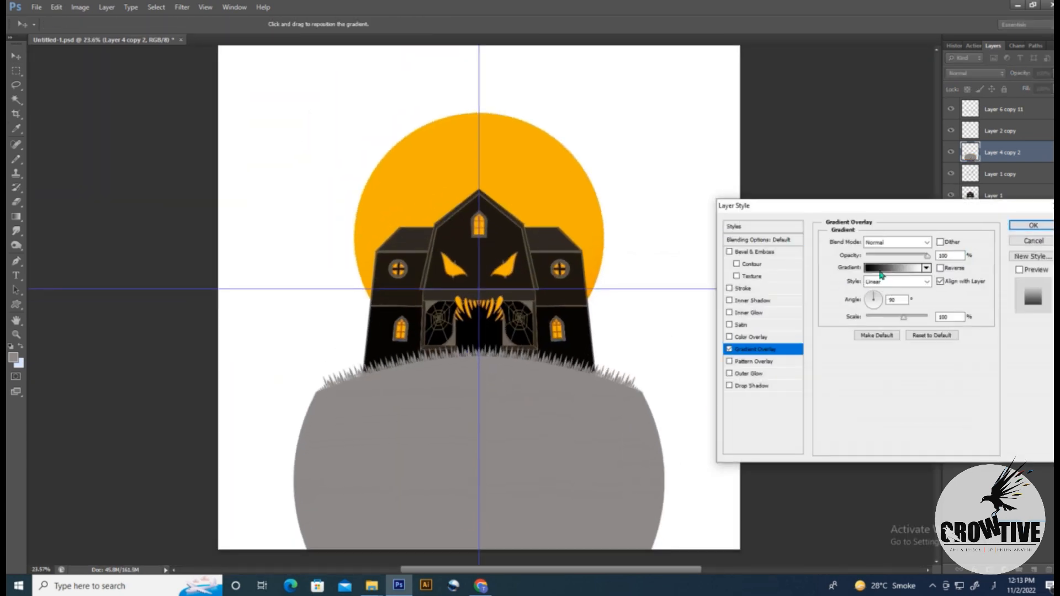
{"action": "left_click", "coordinate": [882, 269]}
{"action": "left_click", "coordinate": [658, 343]}
{"action": "left_click", "coordinate": [566, 421]}
{"action": "key", "text": "Escape"}
{"action": "key", "text": "Escape"}
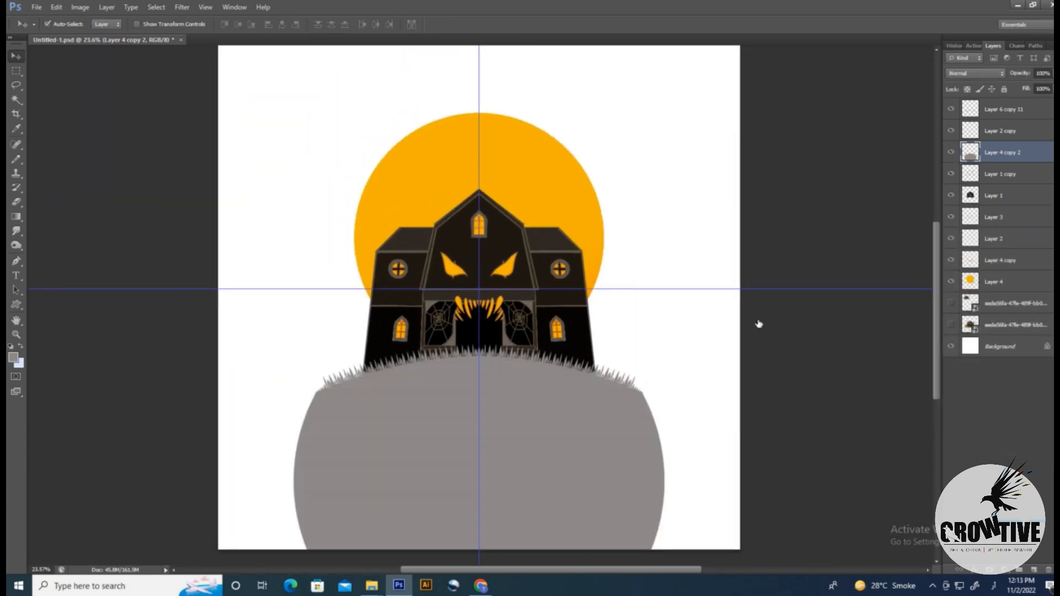
Step: Add a previewed Gradient Overlay to the ground shape and change its black colour stop to white
{"action": "left_click", "coordinate": [760, 348]}
{"action": "left_click", "coordinate": [897, 268]}
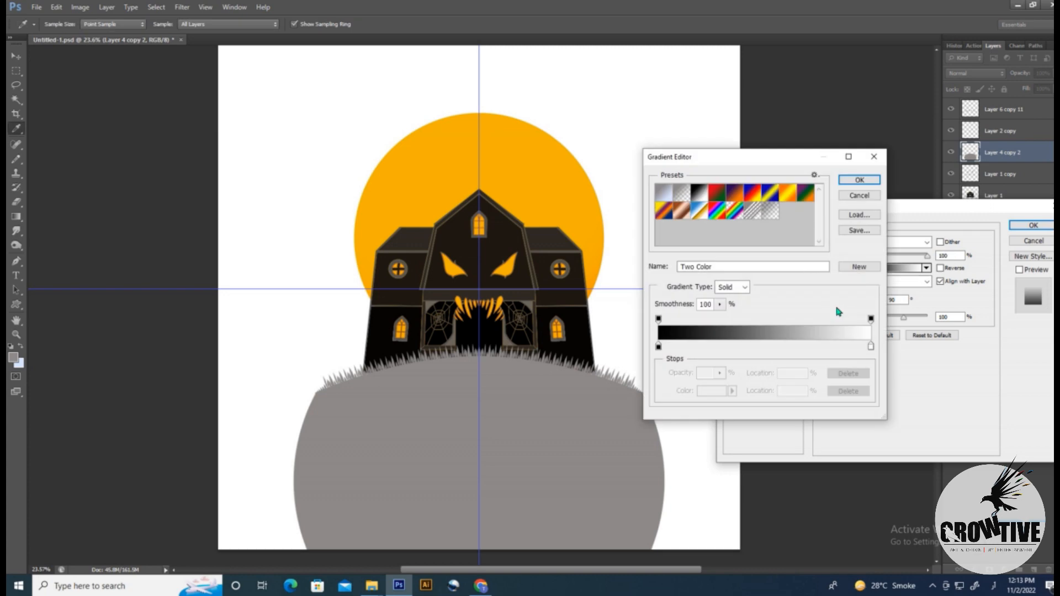
{"action": "left_click", "coordinate": [859, 196]}
{"action": "left_click", "coordinate": [1019, 269]}
{"action": "left_click", "coordinate": [900, 268]}
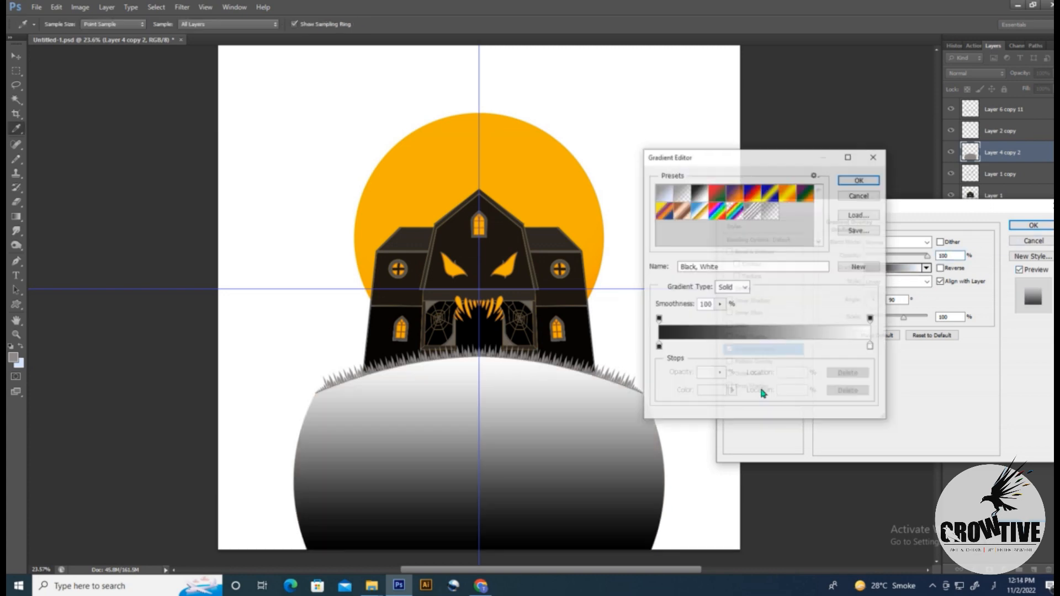
{"action": "double_click", "coordinate": [659, 346]}
{"action": "left_click", "coordinate": [418, 352]}
{"action": "left_click", "coordinate": [680, 344]}
Step: Set the gradient's end stop to the grey sampled from the grass, move the white stop to 45%, and apply the overlay
{"action": "left_click", "coordinate": [870, 347]}
{"action": "left_click", "coordinate": [715, 391]}
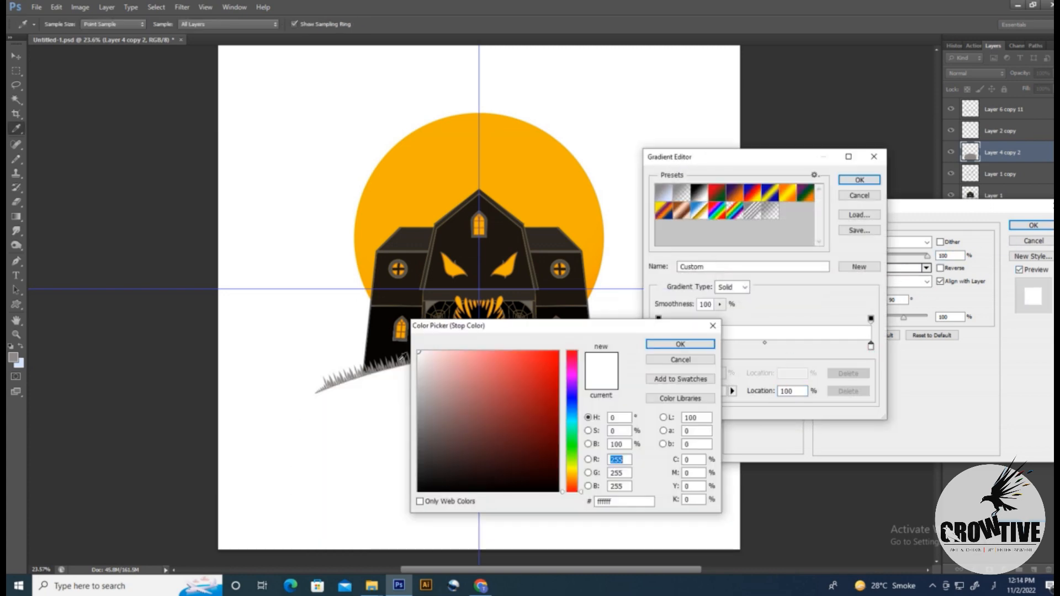
{"action": "left_click", "coordinate": [388, 367]}
{"action": "left_click", "coordinate": [682, 343]}
{"action": "left_click_drag", "start_coordinate": [658, 347], "coordinate": [756, 348]}
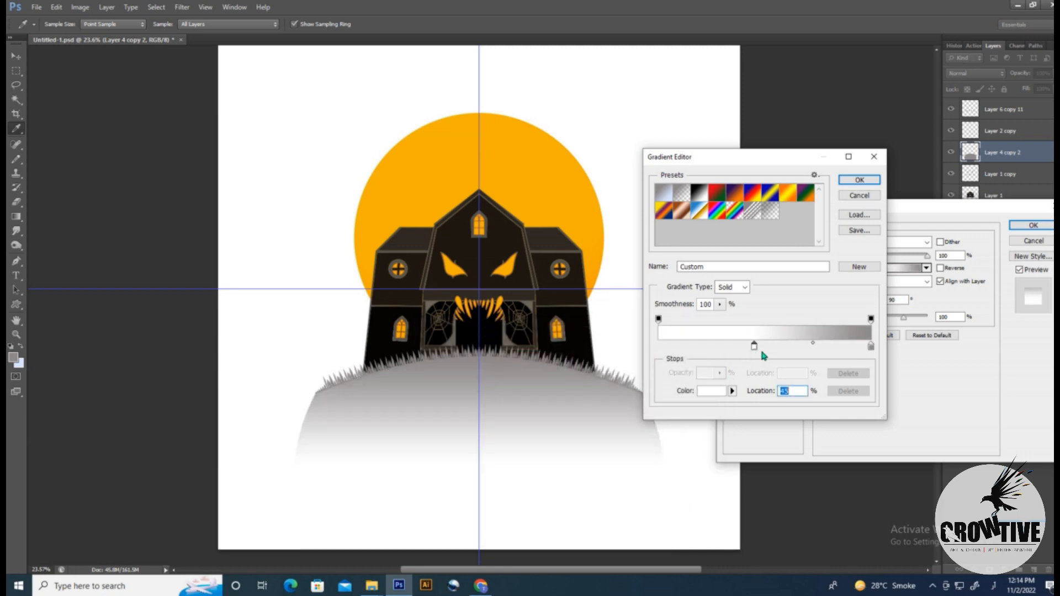
{"action": "left_click", "coordinate": [867, 181]}
{"action": "left_click", "coordinate": [1024, 225]}
Step: Try filling the grass layer with black, and undo the fill
{"action": "left_click_drag", "start_coordinate": [575, 349], "coordinate": [577, 376]}
{"action": "left_click", "coordinate": [332, 370]}
{"action": "left_click", "coordinate": [14, 358]}
{"action": "left_click_drag", "start_coordinate": [442, 469], "coordinate": [422, 535]}
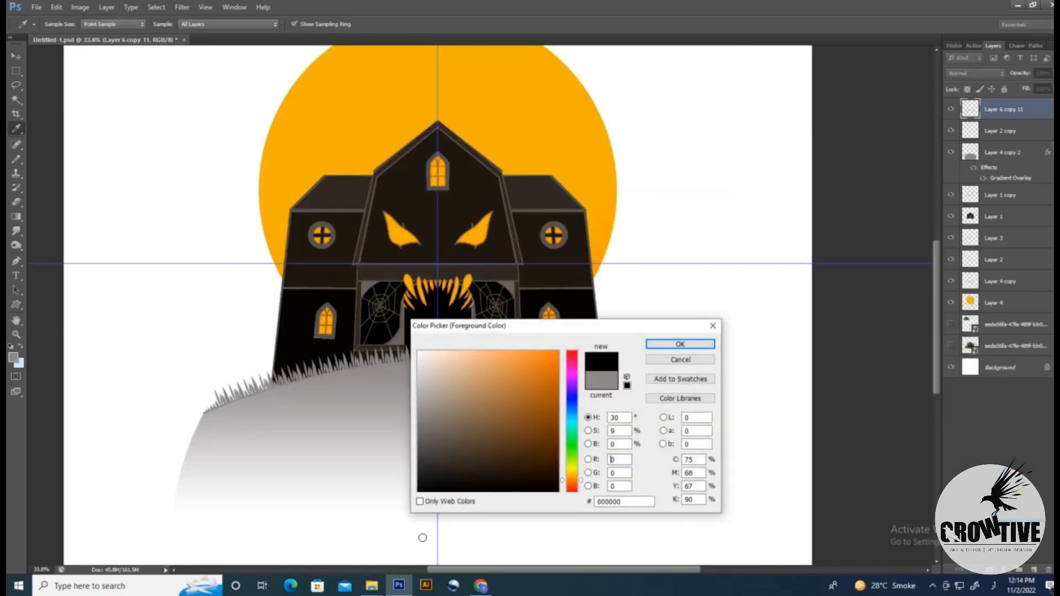
{"action": "left_click", "coordinate": [679, 344]}
{"action": "key", "text": "alt+BackSpace"}
{"action": "left_click_drag", "start_coordinate": [529, 371], "coordinate": [522, 370]}
{"action": "key", "text": "ctrl+z"}
Step: Choose a green foreground colour and fill the grass layer with it
{"action": "left_click", "coordinate": [13, 358]}
{"action": "left_click", "coordinate": [556, 419]}
{"action": "left_click", "coordinate": [678, 342]}
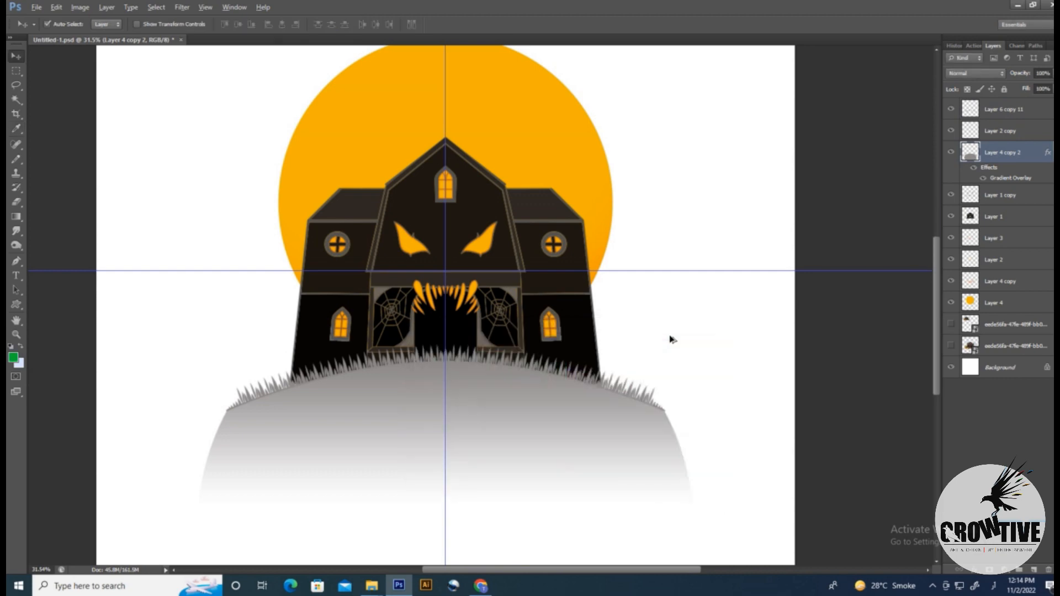
{"action": "key", "text": "alt+BackSpace"}
{"action": "left_click_drag", "start_coordinate": [579, 353], "coordinate": [539, 399]}
Step: Change the grey end stop of the ground's Gradient Overlay to the green sampled from the grass
{"action": "left_click", "coordinate": [539, 399]}
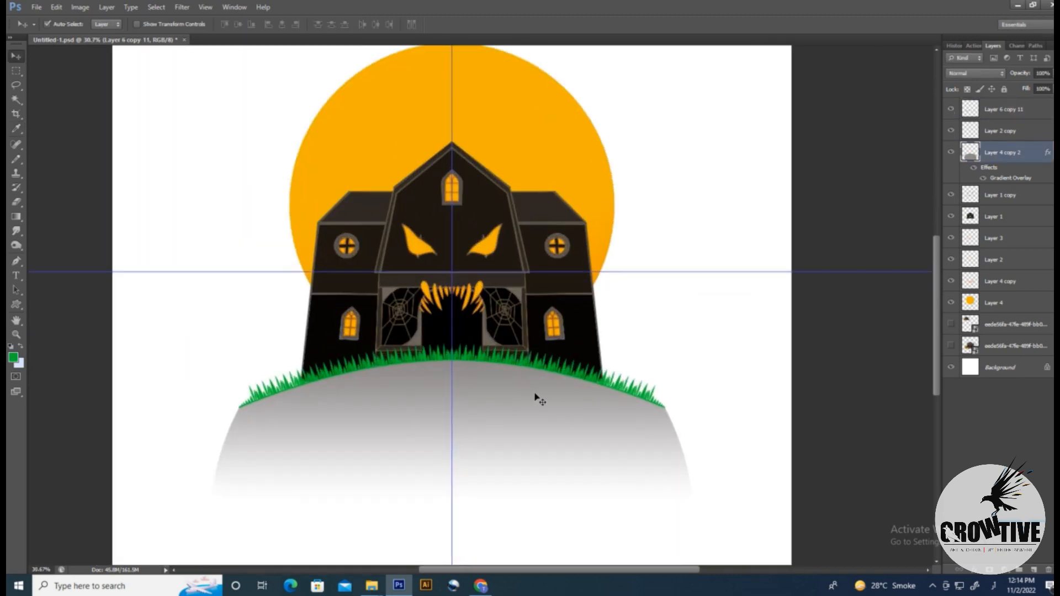
{"action": "double_click", "coordinate": [1011, 178]}
{"action": "left_click", "coordinate": [904, 268]}
{"action": "double_click", "coordinate": [871, 345]}
{"action": "left_click", "coordinate": [332, 373]}
{"action": "left_click", "coordinate": [679, 344]}
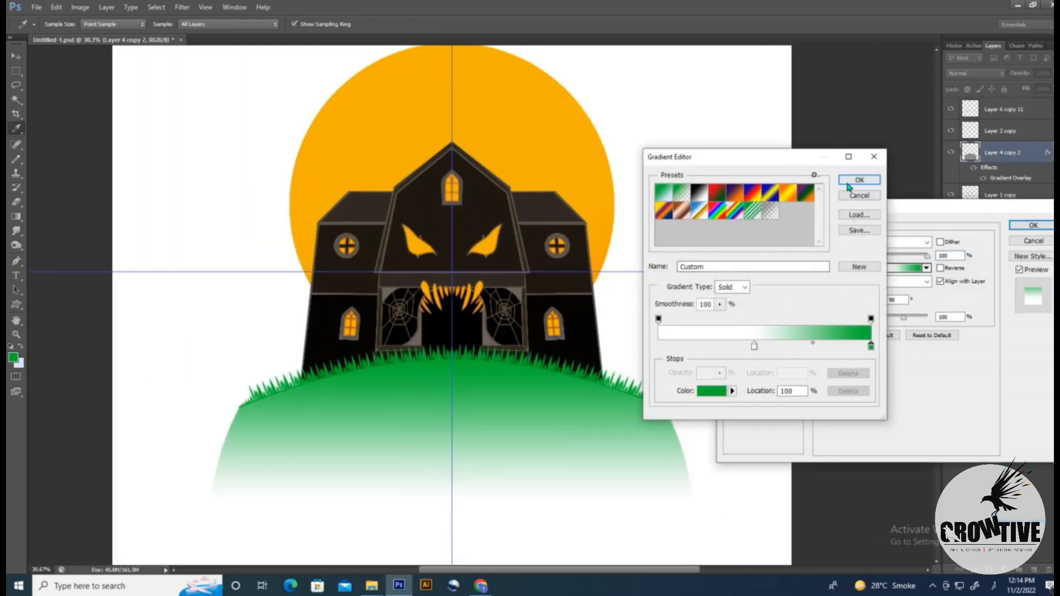
{"action": "left_click", "coordinate": [859, 181]}
{"action": "left_click", "coordinate": [1025, 226]}
Step: Start a text on the green ground with a size of 72 pt and red as its colour
{"action": "left_click_drag", "start_coordinate": [575, 334], "coordinate": [515, 402]}
{"action": "key", "text": "v"}
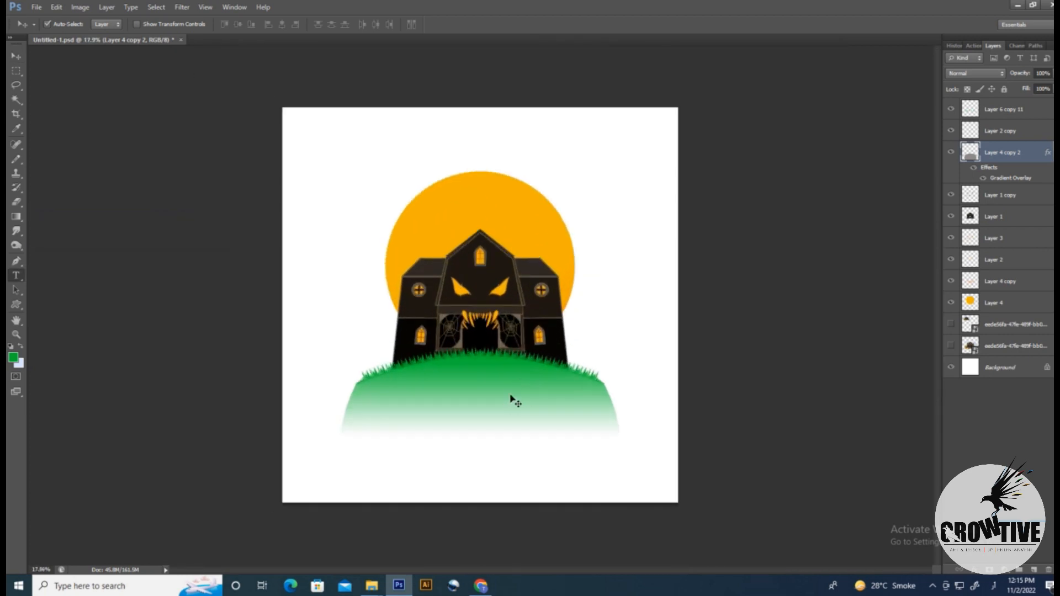
{"action": "left_click", "coordinate": [237, 25]}
{"action": "left_click", "coordinate": [233, 212]}
{"action": "left_click", "coordinate": [360, 24]}
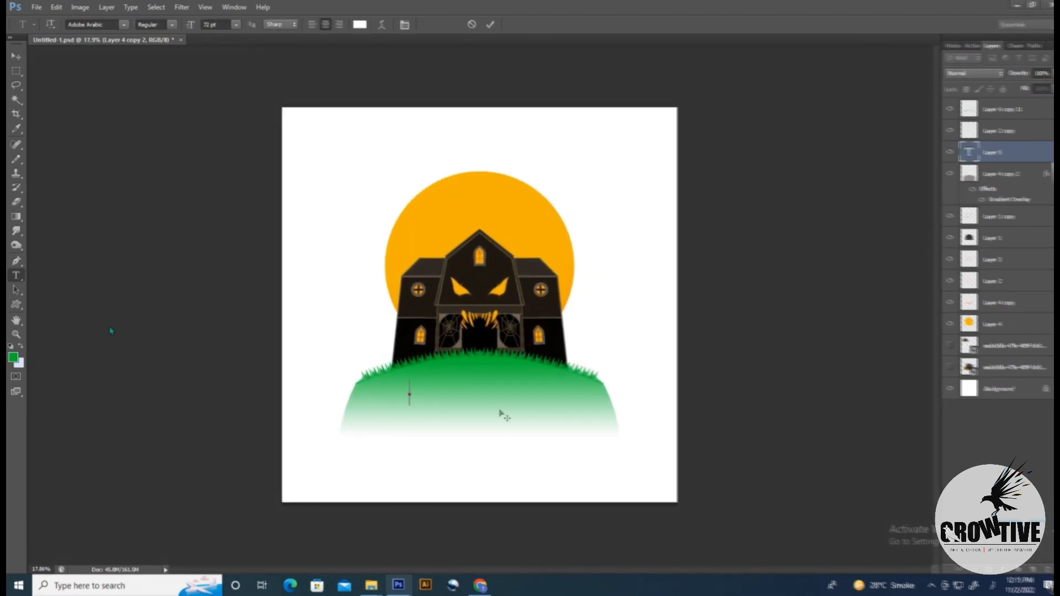
{"action": "left_click_drag", "start_coordinate": [542, 352], "coordinate": [596, 298]}
{"action": "key", "text": "Return"}
Step: Switch the keyboard language to English and enter "Happy Holloween" as the text
{"action": "left_click", "coordinate": [991, 585]}
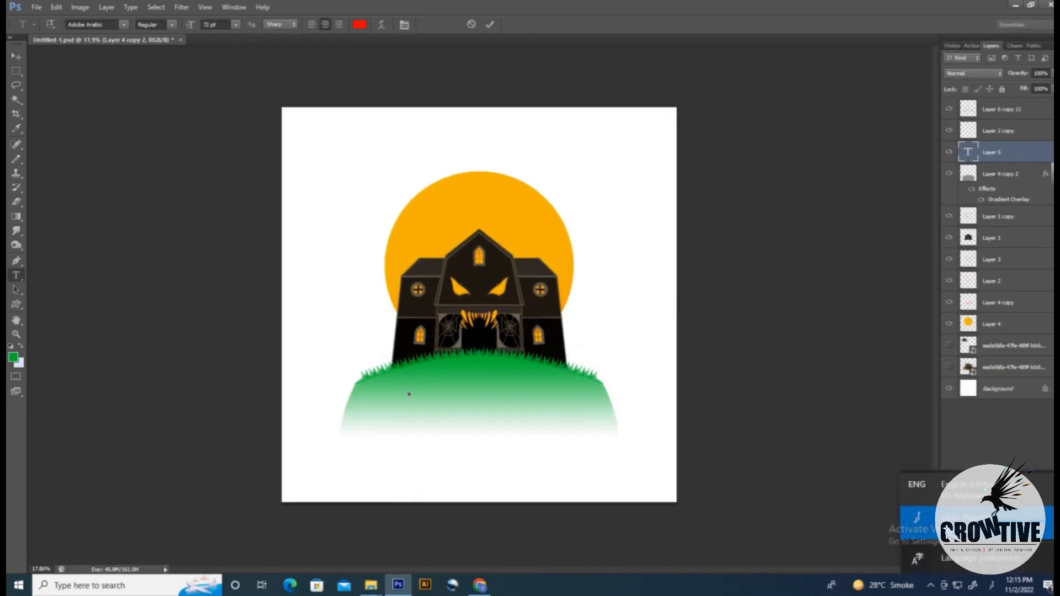
{"action": "left_click", "coordinate": [966, 481]}
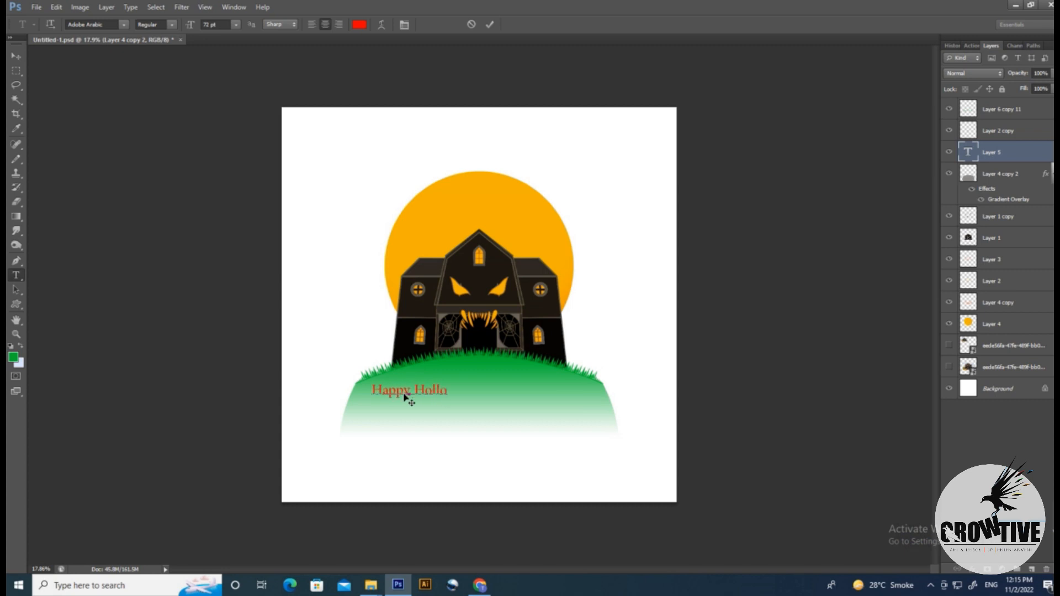
{"action": "key", "text": "ctrl+Return"}
Step: Enlarge the Happy Holloween text, centred under the house's entrance, and show the guides
{"action": "scroll", "coordinate": [439, 426], "scroll_direction": "up", "scroll_amount": 5}
{"action": "left_click_drag", "start_coordinate": [464, 407], "coordinate": [558, 400]}
{"action": "key", "text": "ctrl+t"}
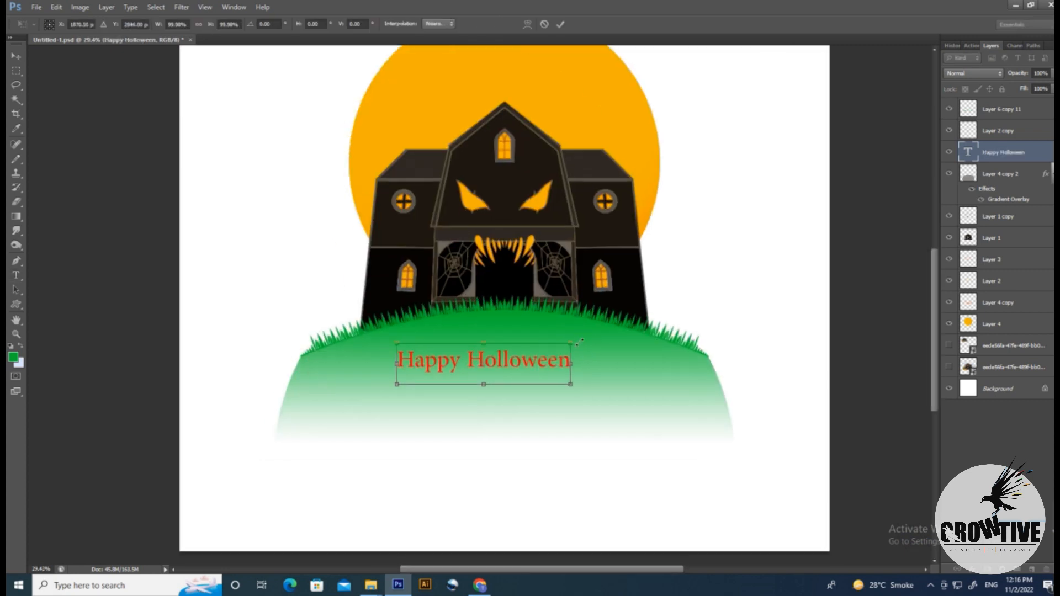
{"action": "left_click_drag", "start_coordinate": [571, 346], "coordinate": [654, 332]}
{"action": "key", "text": "Return"}
{"action": "key", "text": "ctrl+semicolon"}
Step: Warp the text into an Arc with a 30% bend and move it down below the grass
{"action": "key", "text": "ctrl+t"}
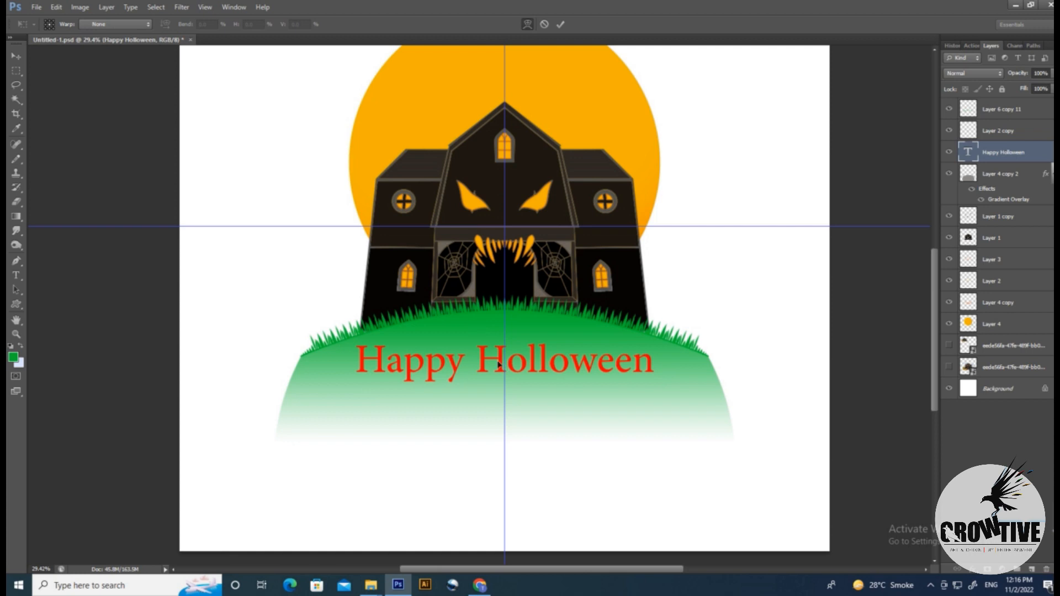
{"action": "left_click", "coordinate": [116, 24]}
{"action": "left_click", "coordinate": [118, 73]}
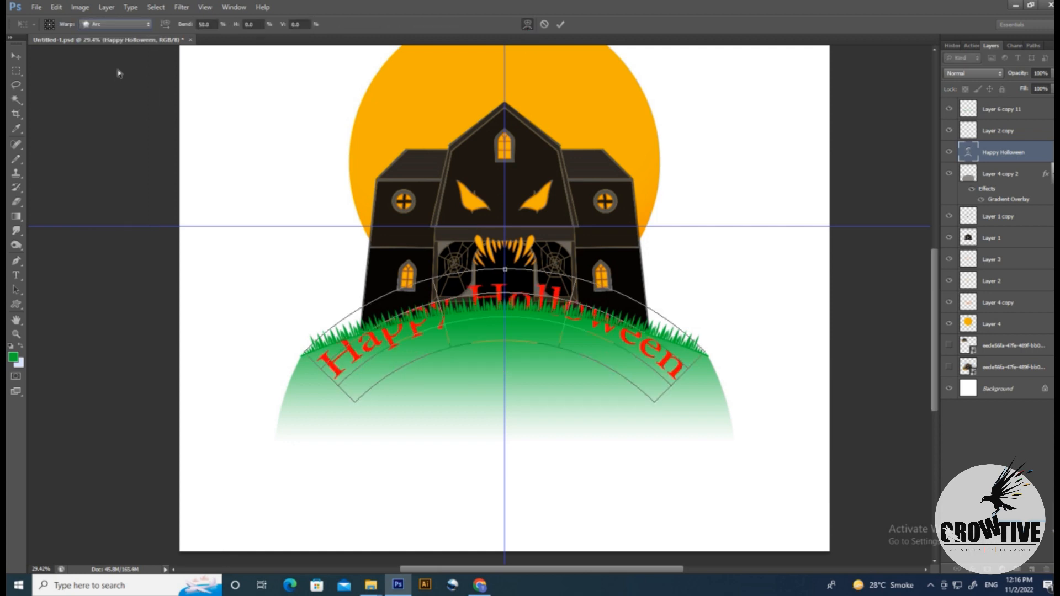
{"action": "type", "text": "4"}
{"action": "key", "text": "BackSpace"}
{"action": "type", "text": "3"}
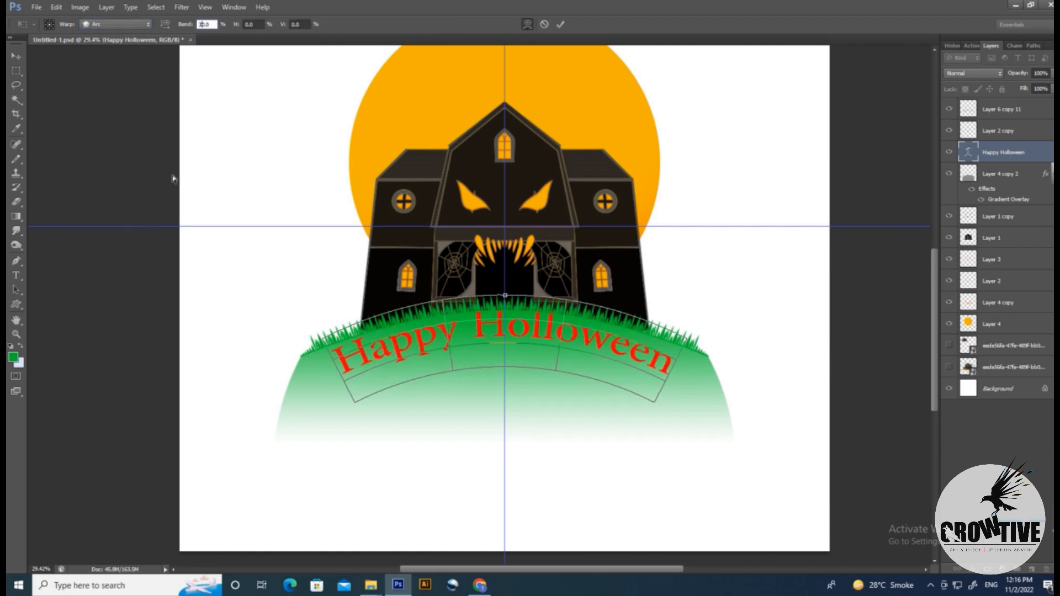
{"action": "key", "text": "Return"}
{"action": "left_click_drag", "start_coordinate": [540, 330], "coordinate": [539, 356]}
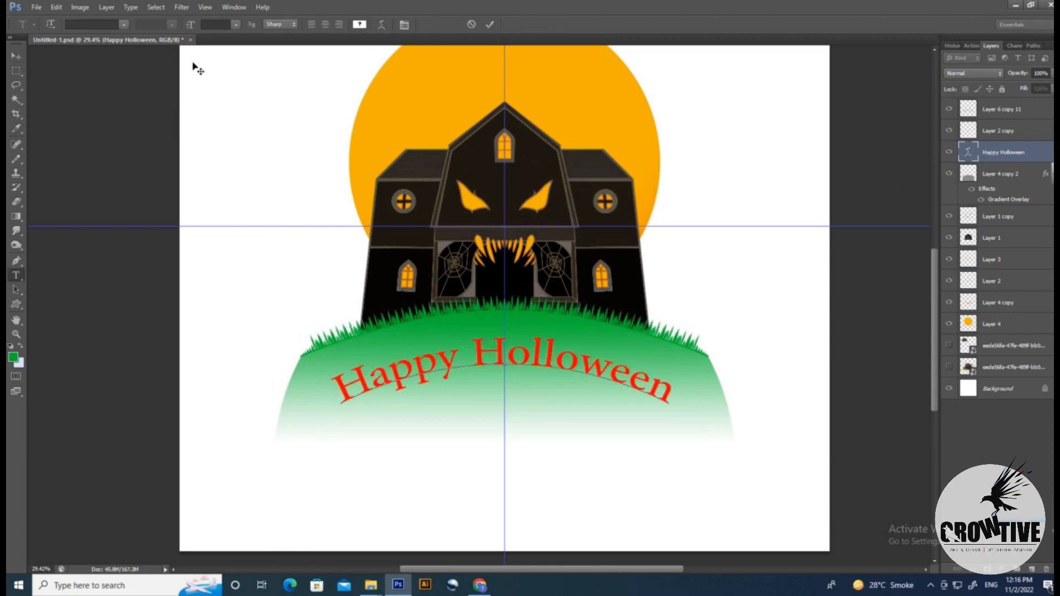
Step: Try different fonts on the arched "Happy Holloween" lettering and set it to the handwritten Ink Free
{"action": "left_click", "coordinate": [108, 24]}
{"action": "key", "text": "Down"}
{"action": "key", "text": "Down"}
{"action": "key", "text": "Down"}
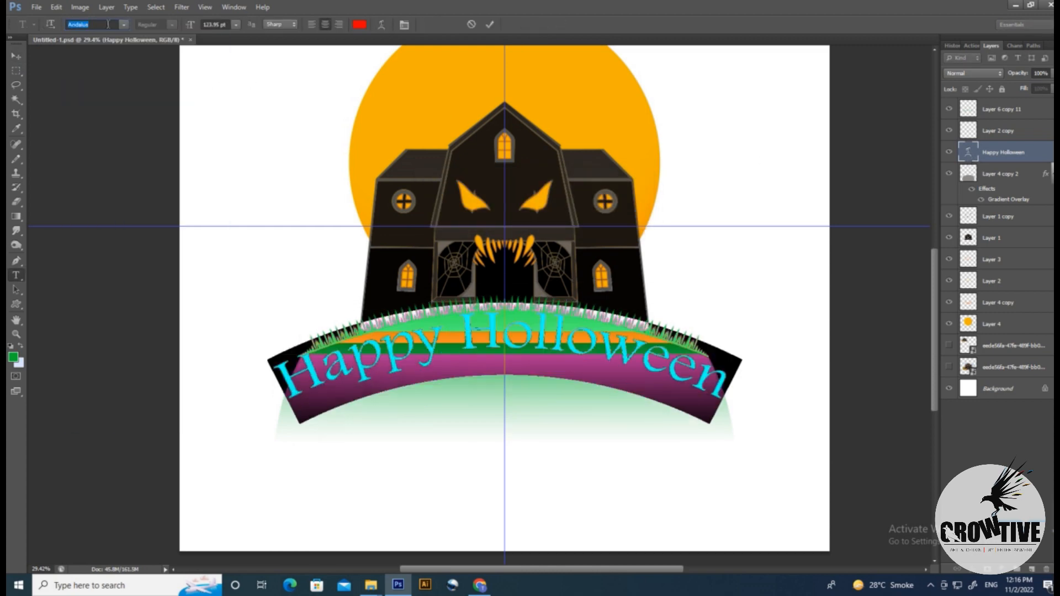
{"action": "key", "text": "Down"}
{"action": "key", "text": "Down"}
{"action": "left_click", "coordinate": [123, 26]}
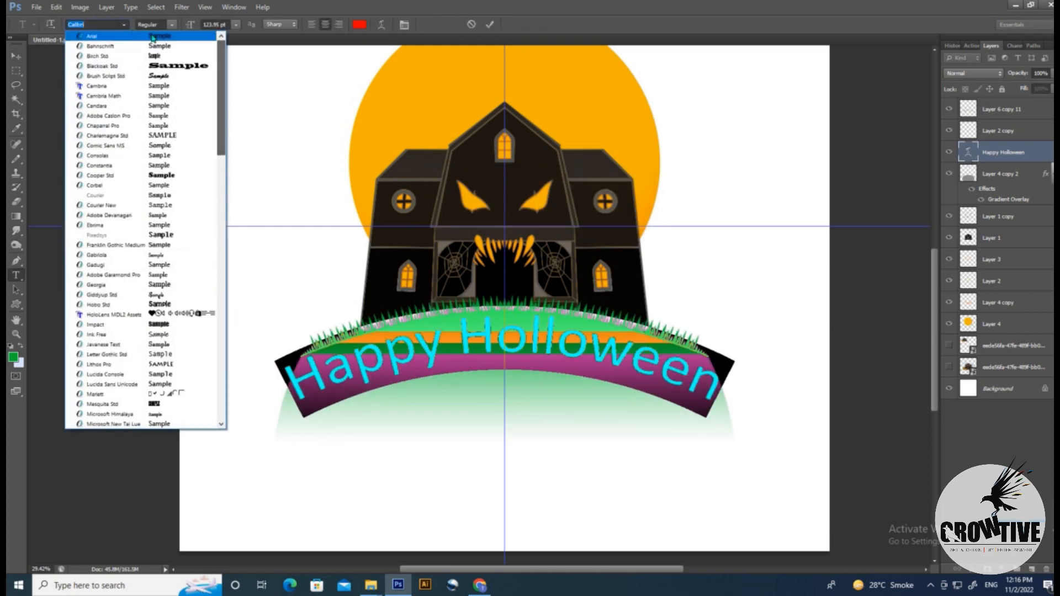
{"action": "left_click", "coordinate": [100, 34]}
{"action": "key", "text": "Down"}
{"action": "key", "text": "Down"}
{"action": "key", "text": "Down"}
{"action": "key", "text": "Down"}
{"action": "key", "text": "Down"}
{"action": "key", "text": "Down"}
{"action": "key", "text": "Down"}
{"action": "key", "text": "Down"}
{"action": "key", "text": "Down"}
{"action": "key", "text": "Down"}
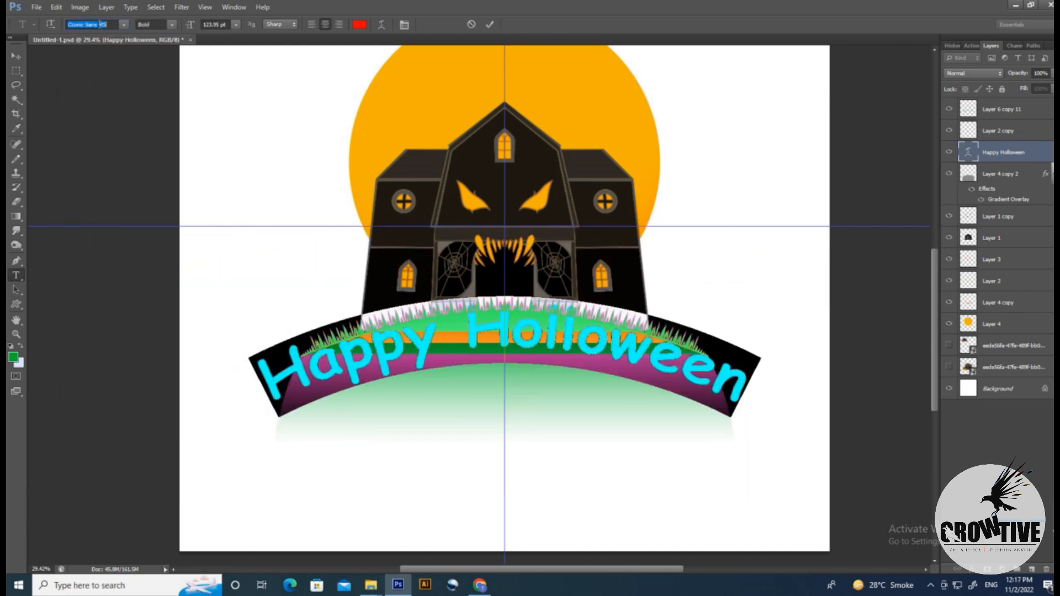
{"action": "key", "text": "Down"}
{"action": "key", "text": "Down"}
{"action": "key", "text": "Down"}
{"action": "key", "text": "Down"}
{"action": "key", "text": "Down"}
{"action": "key", "text": "Down"}
{"action": "key", "text": "Down"}
{"action": "key", "text": "Down"}
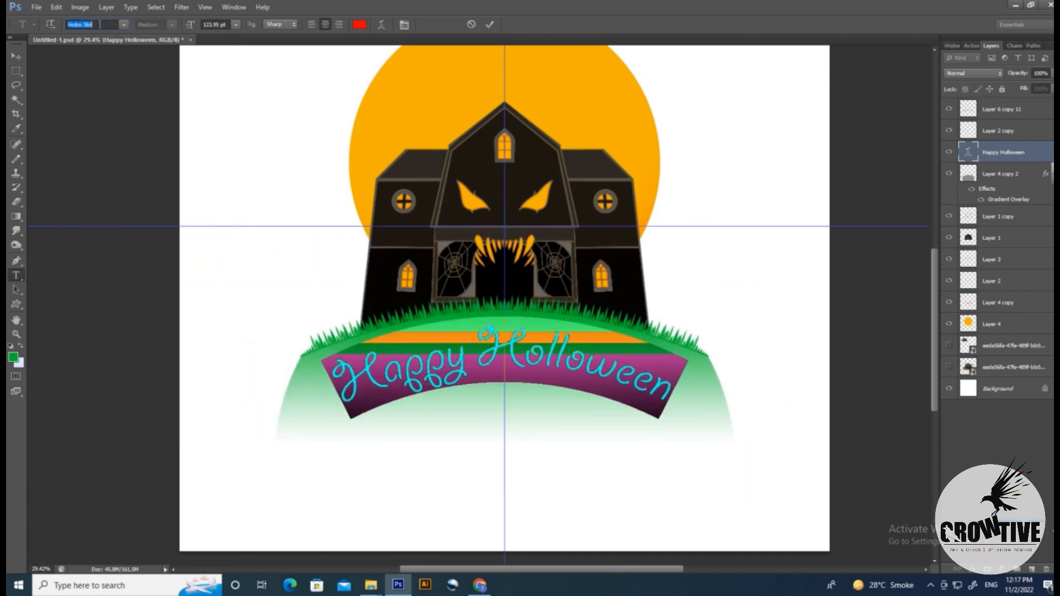
{"action": "key", "text": "Down"}
{"action": "key", "text": "Up"}
{"action": "key", "text": "Down"}
{"action": "key", "text": "Down"}
{"action": "key", "text": "Down"}
{"action": "key", "text": "Down"}
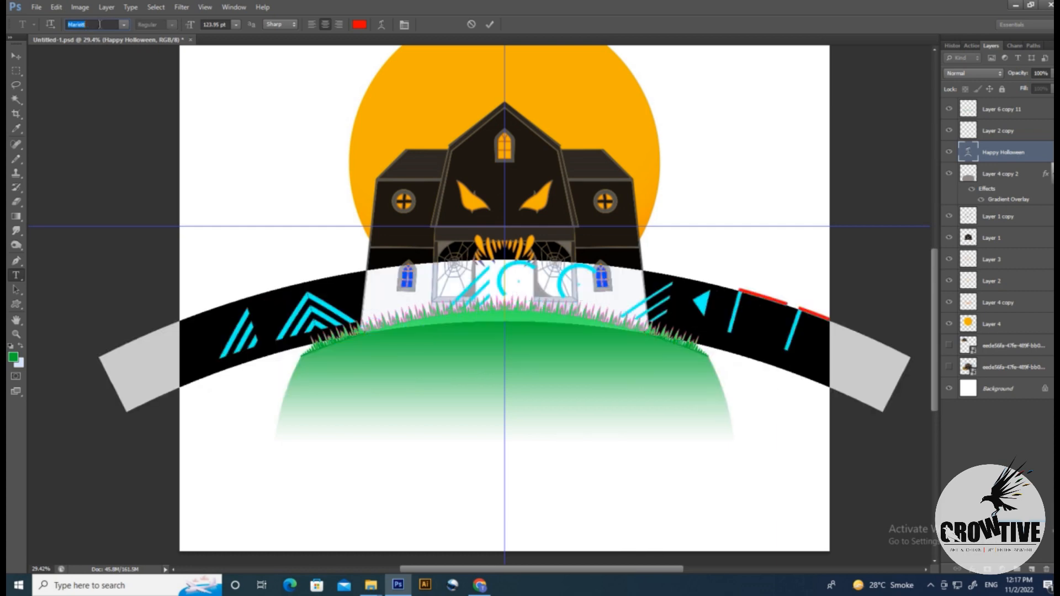
{"action": "key", "text": "Up"}
{"action": "key", "text": "Up"}
{"action": "key", "text": "Up"}
{"action": "key", "text": "Up"}
Step: Apply the font change and scale the arched lettering down so it fits within the green hill
{"action": "left_click", "coordinate": [17, 58]}
{"action": "key", "text": "ctrl+t"}
{"action": "left_click_drag", "start_coordinate": [733, 284], "coordinate": [682, 315]}
{"action": "key", "text": "Return"}
Step: Try filling the arched lettering with orange sampled from the artwork
{"action": "left_click", "coordinate": [14, 357]}
{"action": "left_click", "coordinate": [505, 132]}
{"action": "left_click", "coordinate": [678, 345]}
{"action": "key", "text": "alt+BackSpace"}
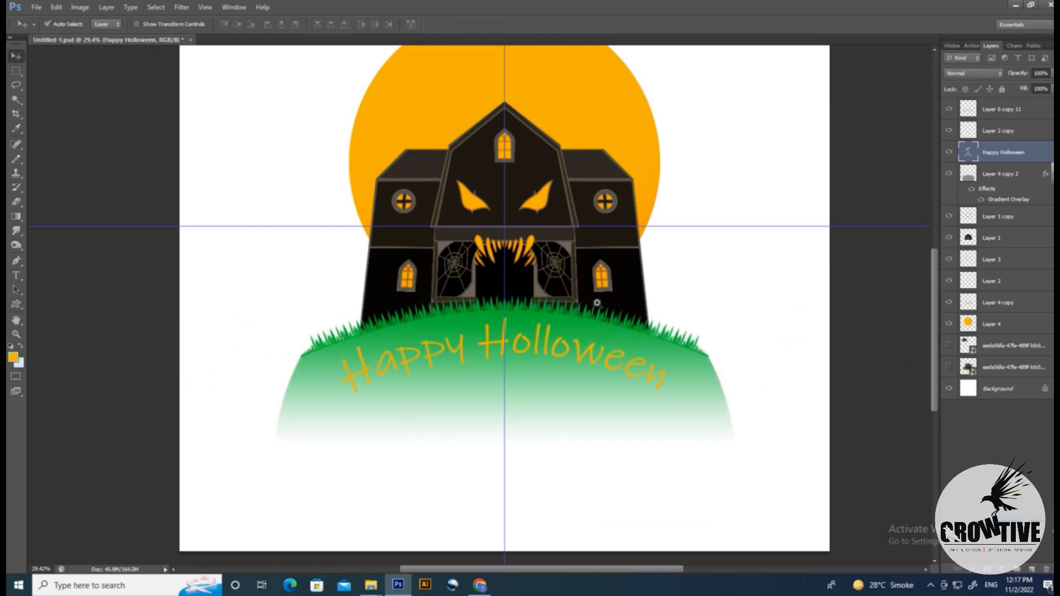
Step: Fill the arched lettering with black sampled from the house and save the document
{"action": "key", "text": "i"}
{"action": "left_click", "coordinate": [645, 268]}
{"action": "key", "text": "alt+BackSpace"}
{"action": "scroll", "coordinate": [596, 354], "scroll_direction": "down", "scroll_amount": 7}
{"action": "scroll", "coordinate": [575, 369], "scroll_direction": "up", "scroll_amount": 7}
{"action": "key", "text": "ctrl+t"}
{"action": "key", "text": "Return"}
{"action": "key", "text": "i"}
{"action": "scroll", "coordinate": [547, 348], "scroll_direction": "down", "scroll_amount": 5}
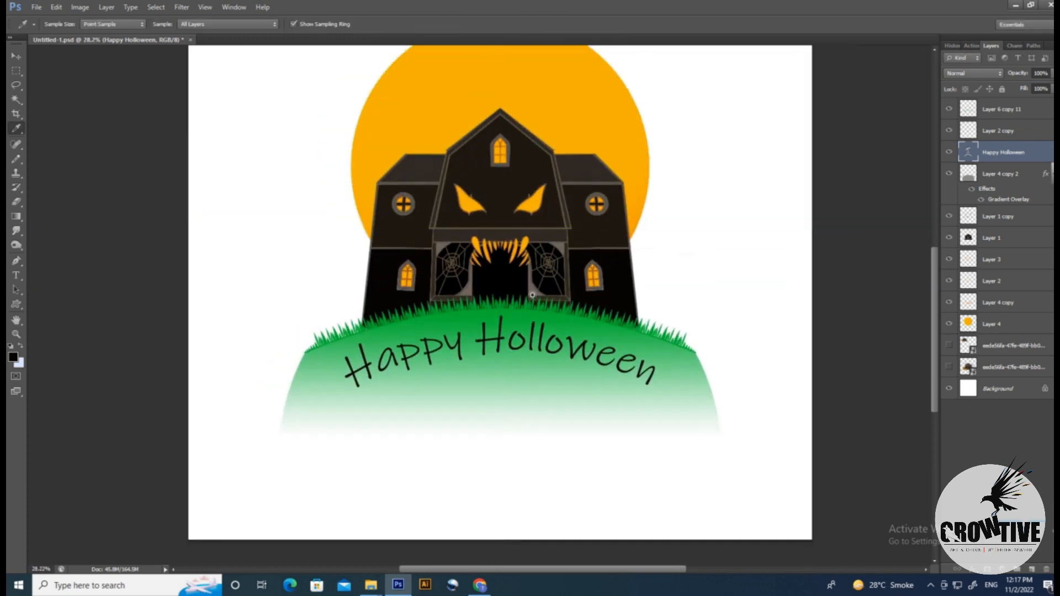
{"action": "scroll", "coordinate": [509, 358], "scroll_direction": "up", "scroll_amount": 3}
{"action": "scroll", "coordinate": [581, 312], "scroll_direction": "down", "scroll_amount": 1}
{"action": "key", "text": "ctrl+s"}
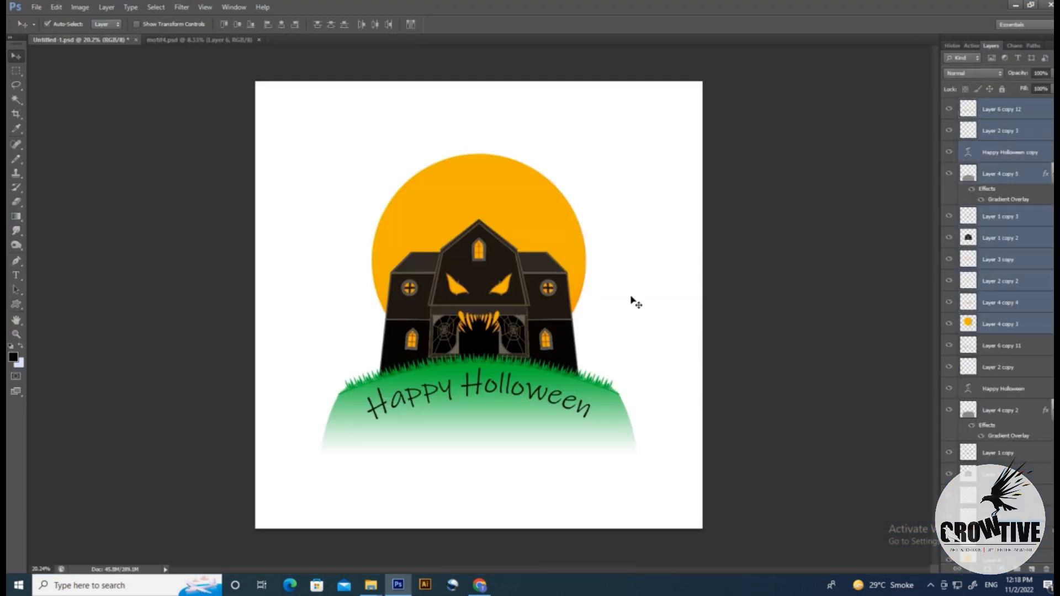
Step: Bring the merged haunted house artwork into motif4.psd, place it on the blank panel beside the T-shirt and enlarge it
{"action": "left_click_drag", "start_coordinate": [632, 301], "coordinate": [410, 265]}
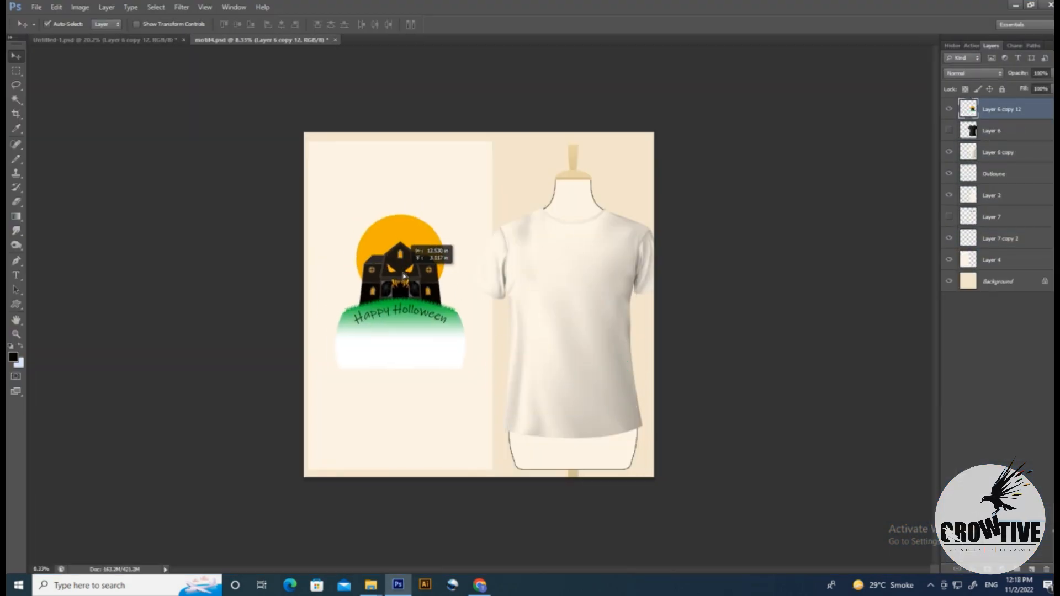
{"action": "key", "text": "ctrl+t"}
{"action": "left_click_drag", "start_coordinate": [466, 368], "coordinate": [478, 384]}
{"action": "key", "text": "Return"}
Step: Duplicate the haunted house artwork onto the T-shirt, scaled down and centred on its front
{"action": "left_click_drag", "start_coordinate": [430, 287], "coordinate": [602, 299], "text": "alt"}
{"action": "key", "text": "ctrl+t"}
{"action": "left_click_drag", "start_coordinate": [653, 218], "coordinate": [629, 247]}
{"action": "mouse_move", "coordinate": [596, 293]}
{"action": "left_mouse_down"}
{"action": "mouse_move", "coordinate": [593, 346]}
{"action": "mouse_move", "coordinate": [594, 306]}
{"action": "left_mouse_up"}
{"action": "key", "text": "Return"}
Step: Set the blend mode of the artwork on the T-shirt and of the copy on the blank panel to Multiply
{"action": "left_click", "coordinate": [973, 73]}
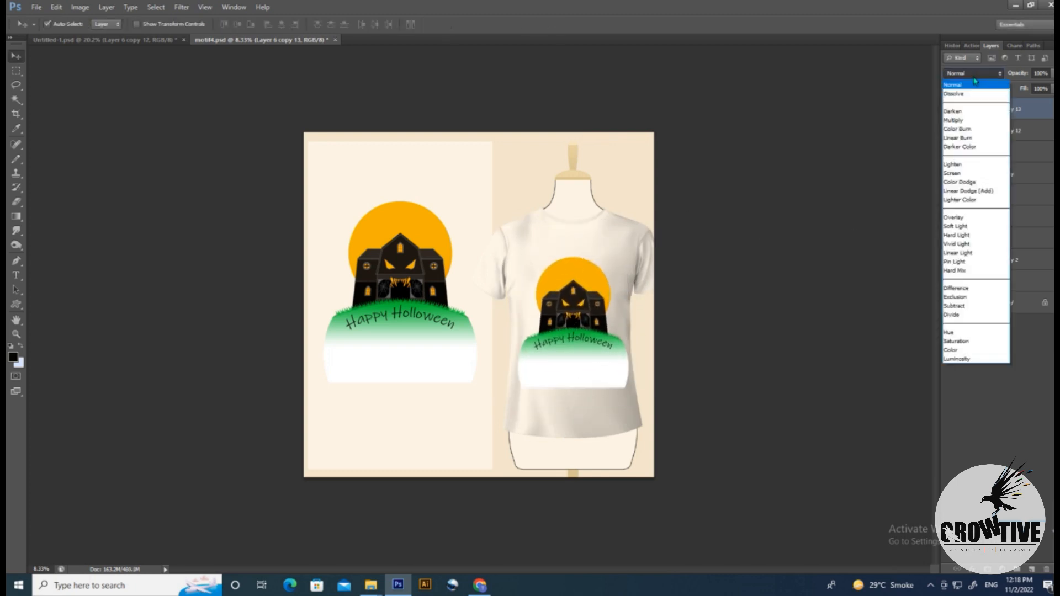
{"action": "left_click", "coordinate": [974, 81]}
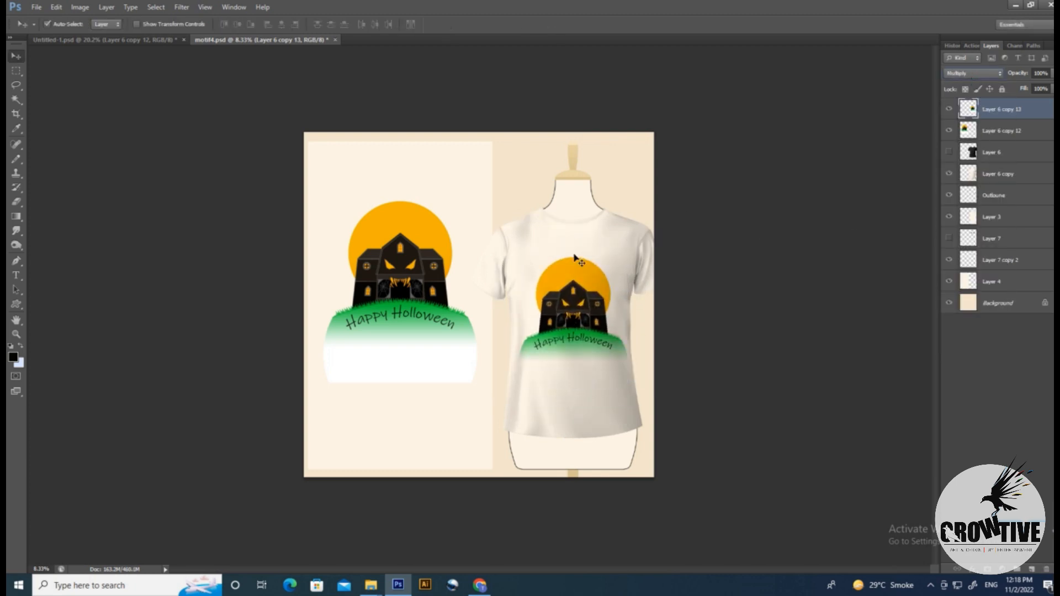
{"action": "scroll", "coordinate": [596, 342], "scroll_direction": "up", "scroll_amount": 2}
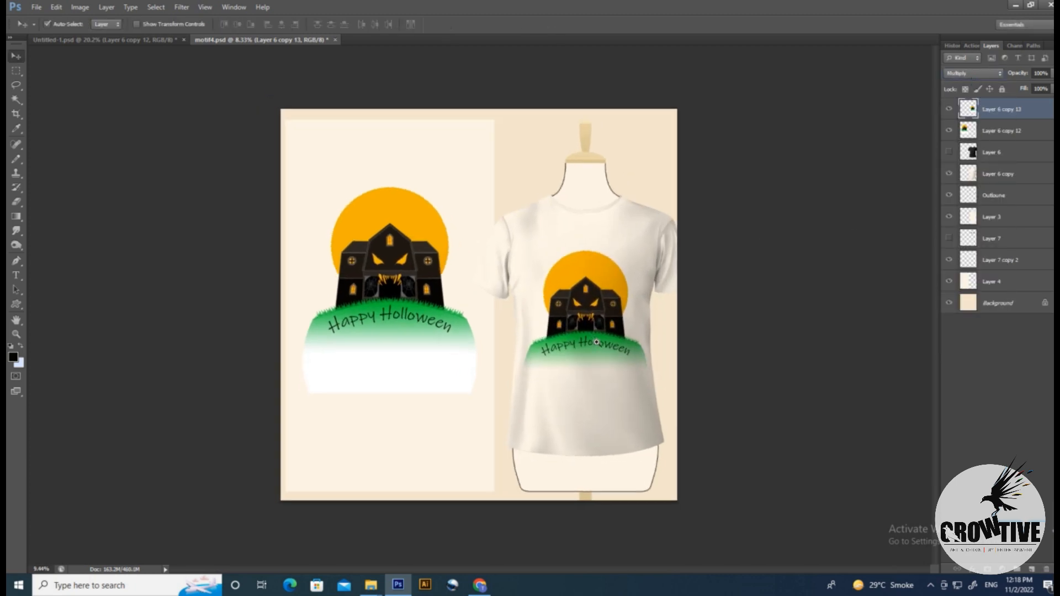
{"action": "left_click", "coordinate": [973, 73]}
{"action": "left_click", "coordinate": [973, 98]}
{"action": "scroll", "coordinate": [572, 332], "scroll_direction": "down", "scroll_amount": 8}
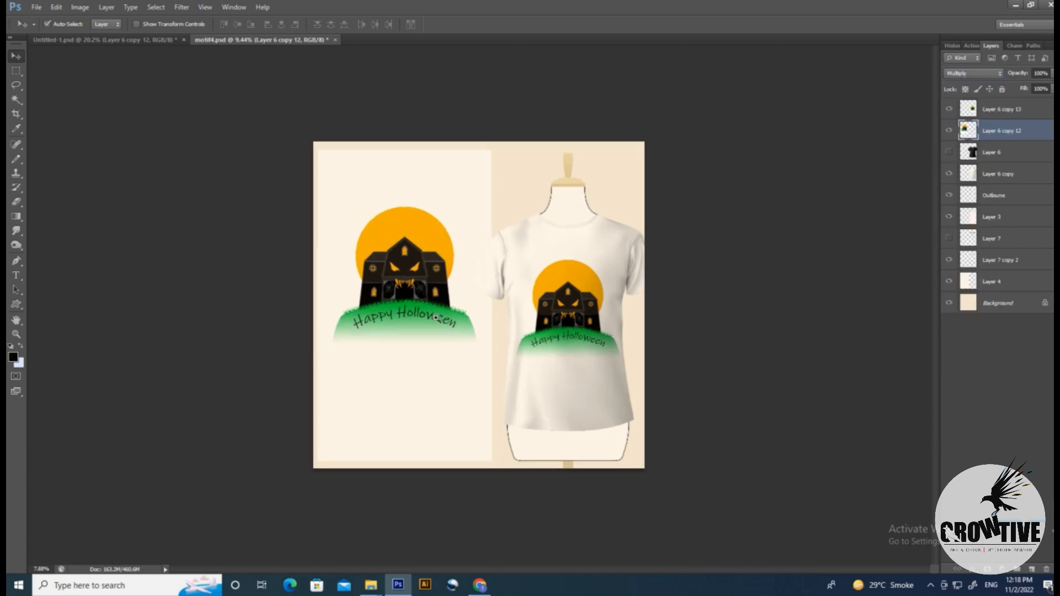
{"action": "scroll", "coordinate": [569, 330], "scroll_direction": "up", "scroll_amount": 4}
{"action": "scroll", "coordinate": [566, 314], "scroll_direction": "down", "scroll_amount": 2}
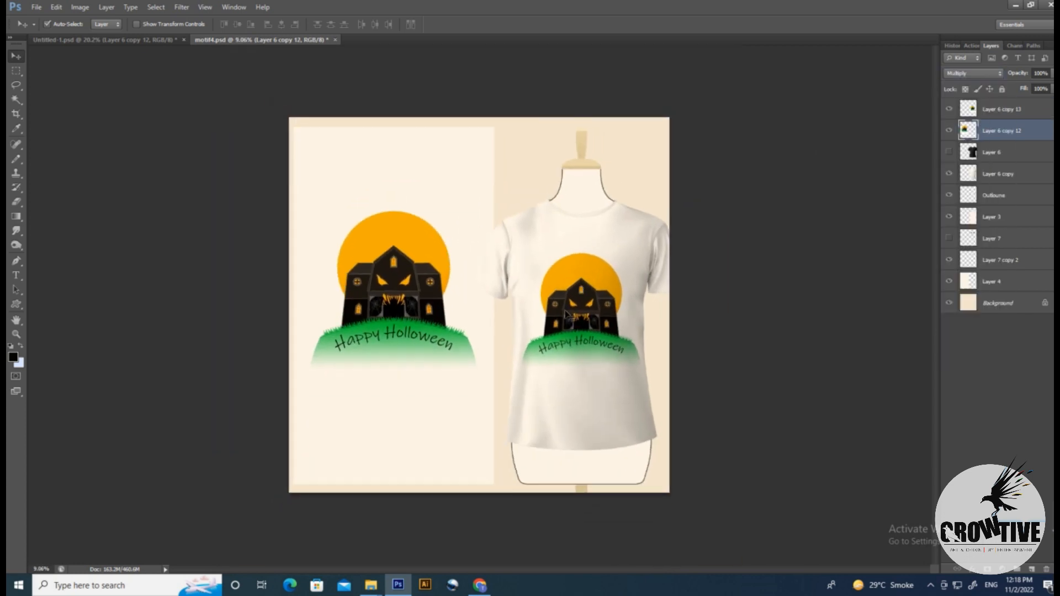